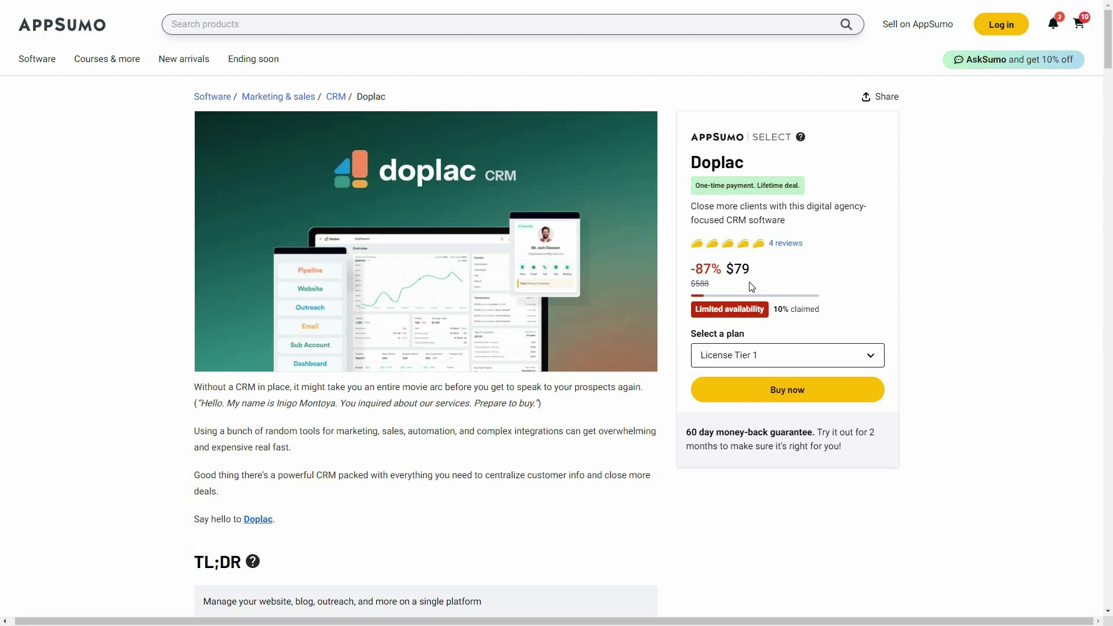
# - Review the Doplac deal page down to the plan features and license tier comparison
pyautogui.scroll(-15, 408, 465)
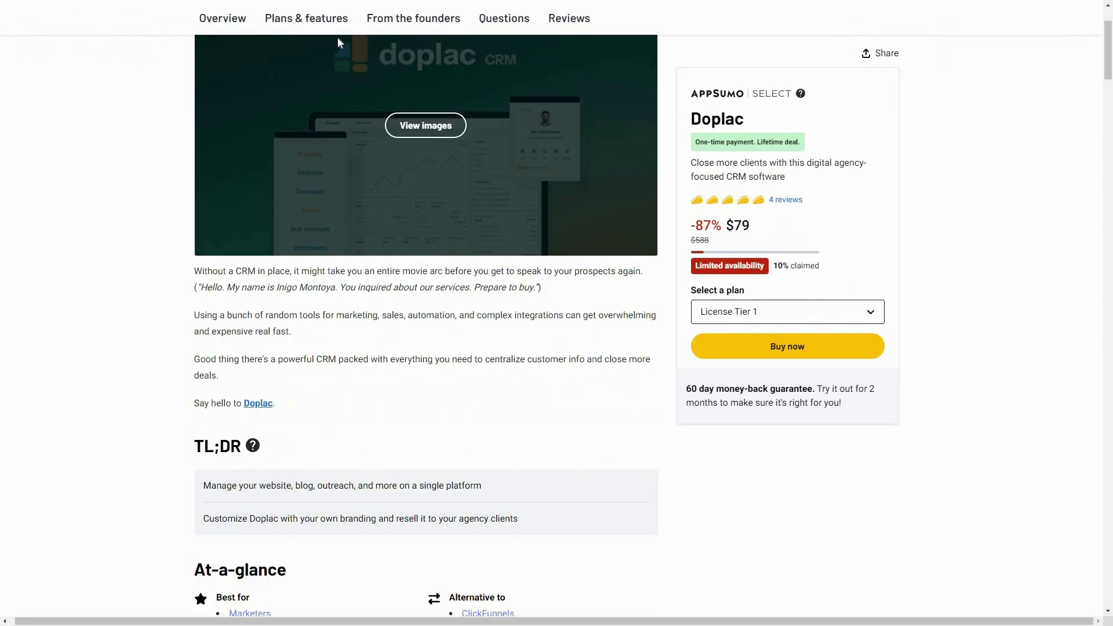
pyautogui.scroll(-2, 280, 248)
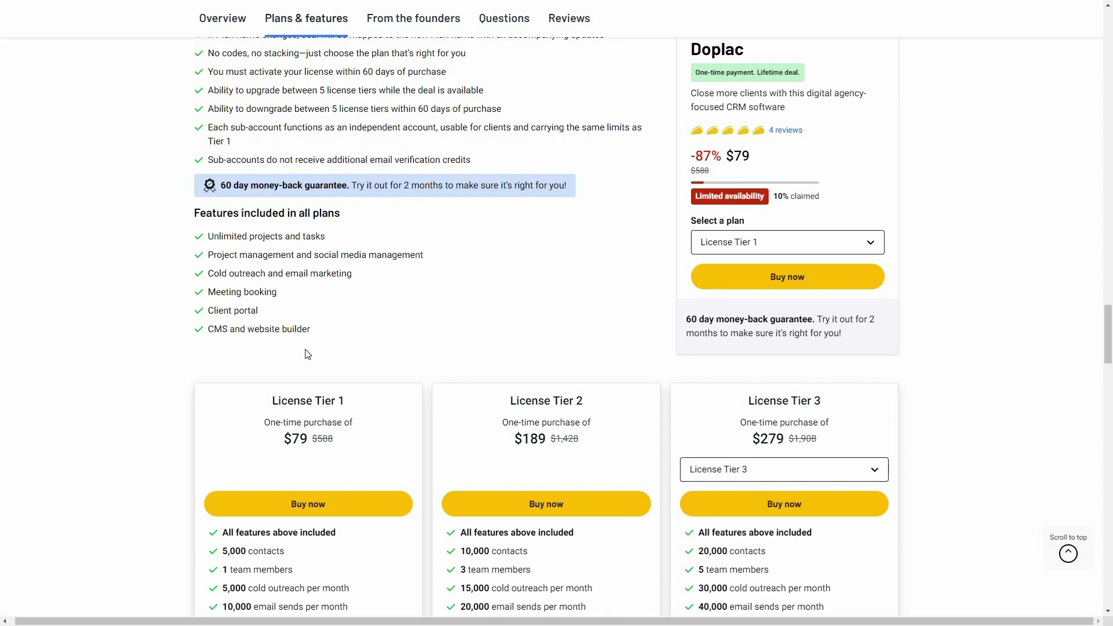
pyautogui.scroll(-2, 925, 480)
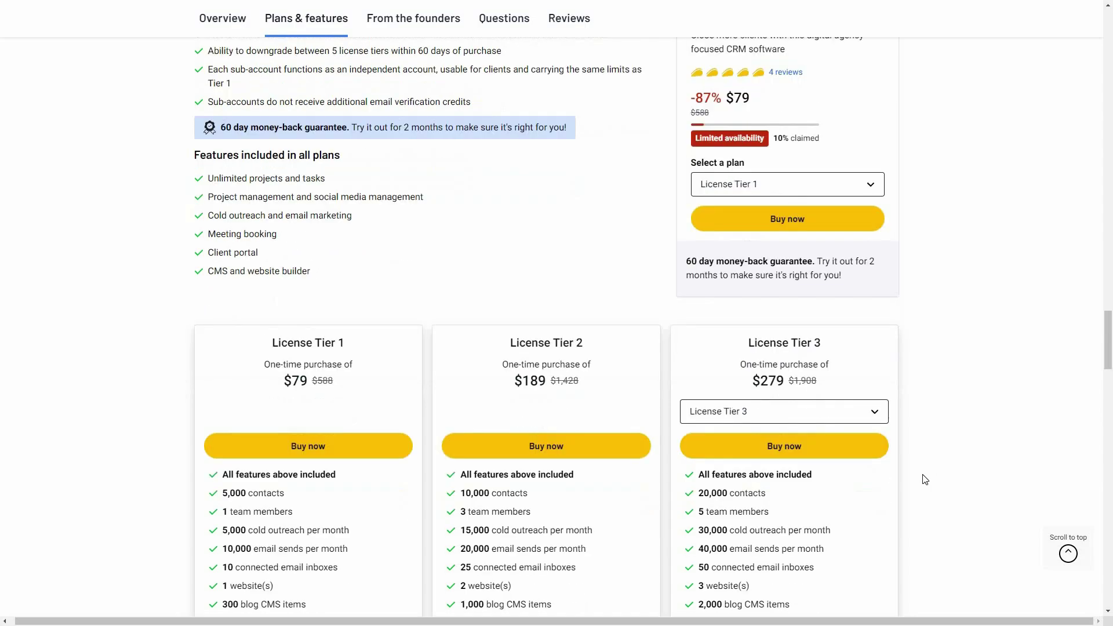
pyautogui.scroll(-3, 927, 486)
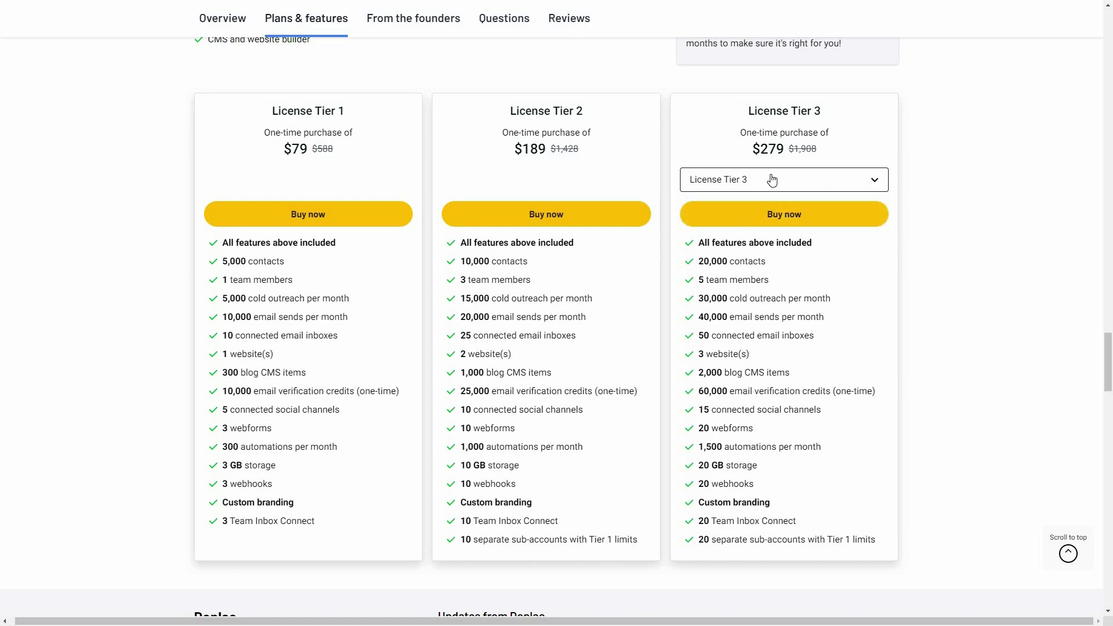
# - Compare the higher license tiers by switching the third plan card to License Tier 4 and License Tier 5
pyautogui.click(824, 181)
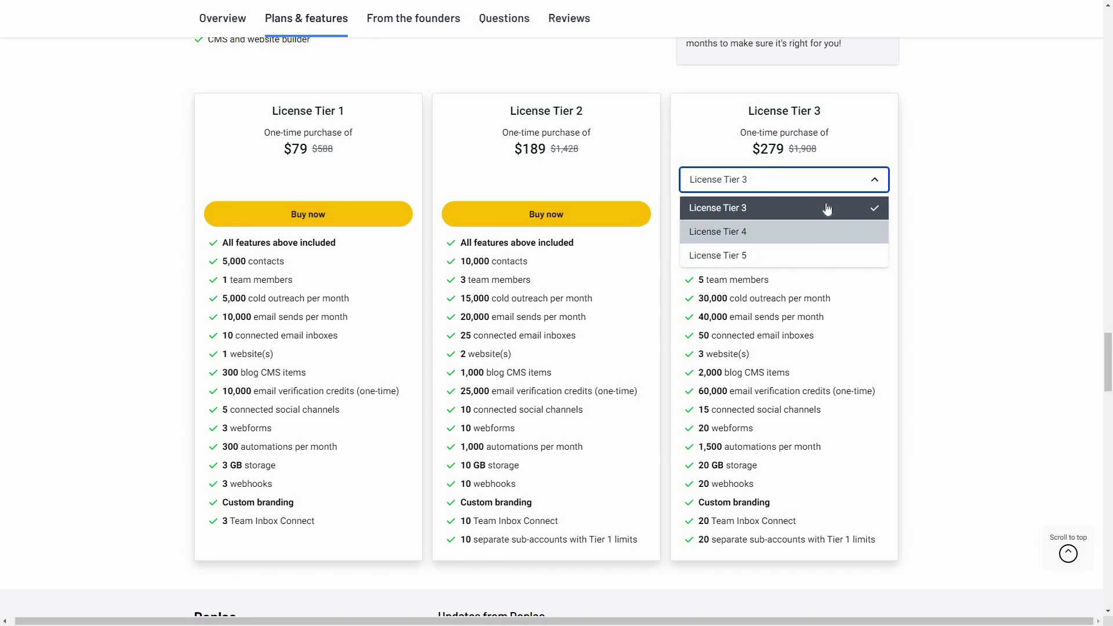
pyautogui.press('Return')
pyautogui.press('Down')
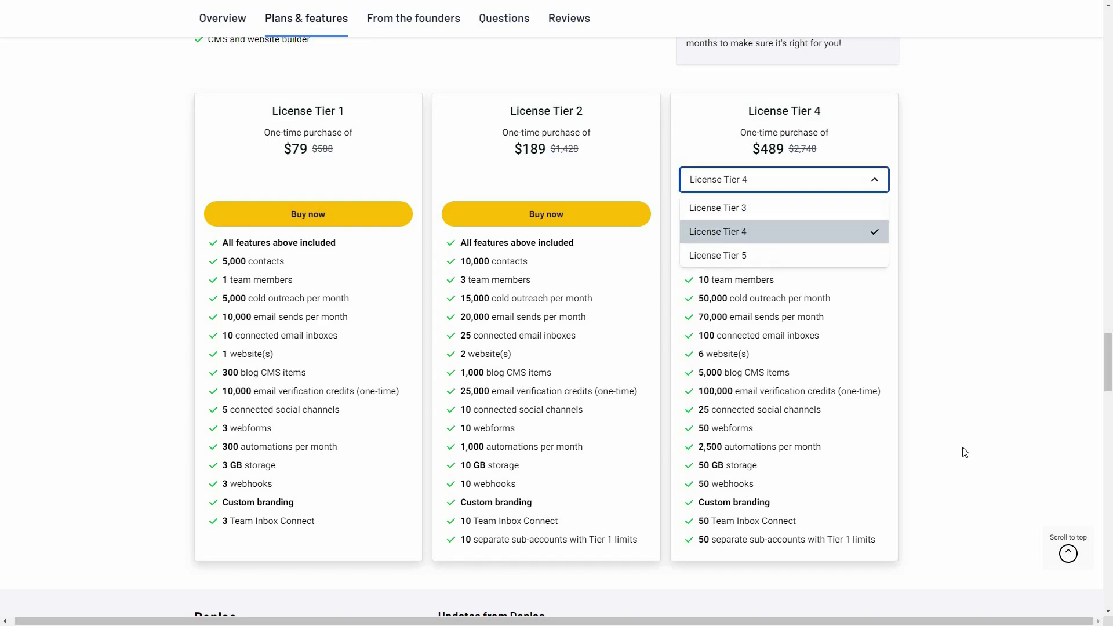
pyautogui.press('Down')
pyautogui.press('Return')
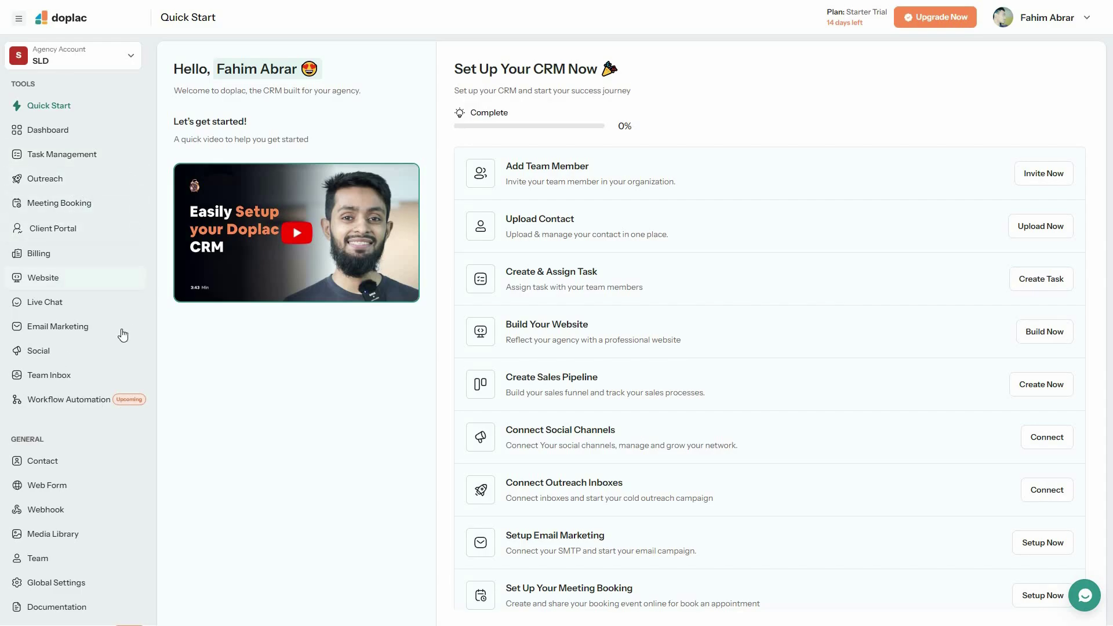
# - Check the agency account list, and review the sales, client and order widgets on the Dashboard overview
pyautogui.click(91, 64)
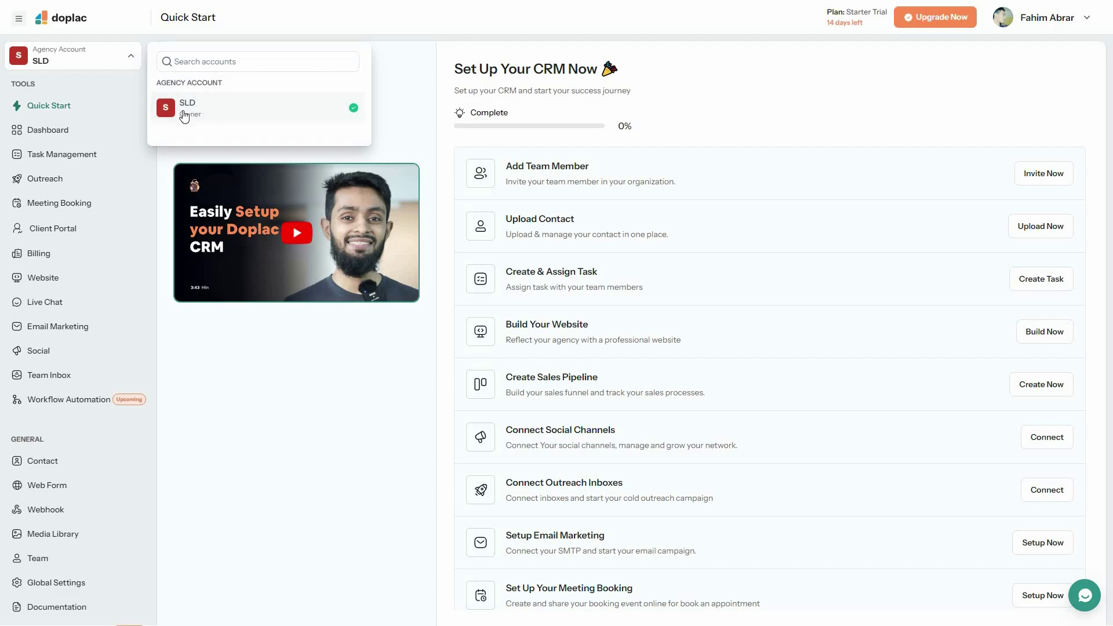
pyautogui.click(108, 65)
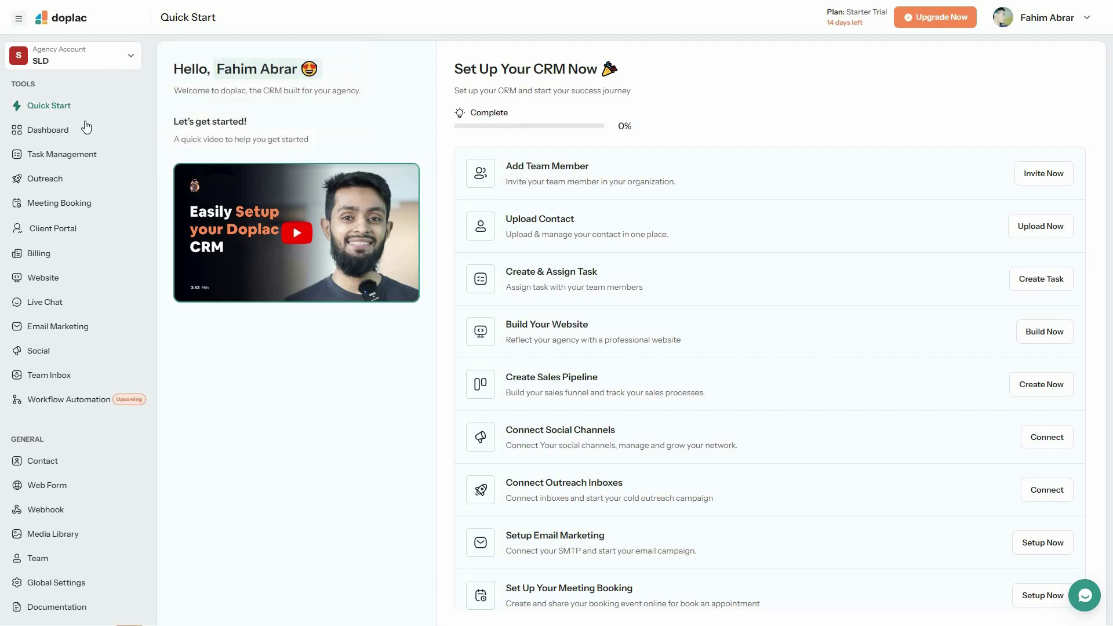
pyautogui.click(78, 136)
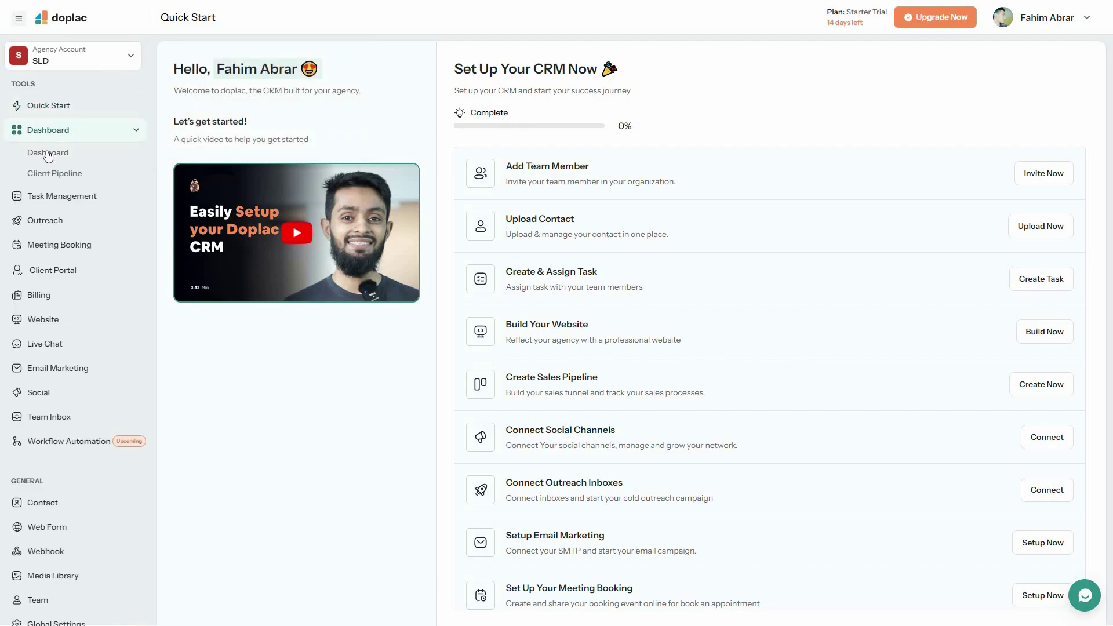
pyautogui.click(44, 154)
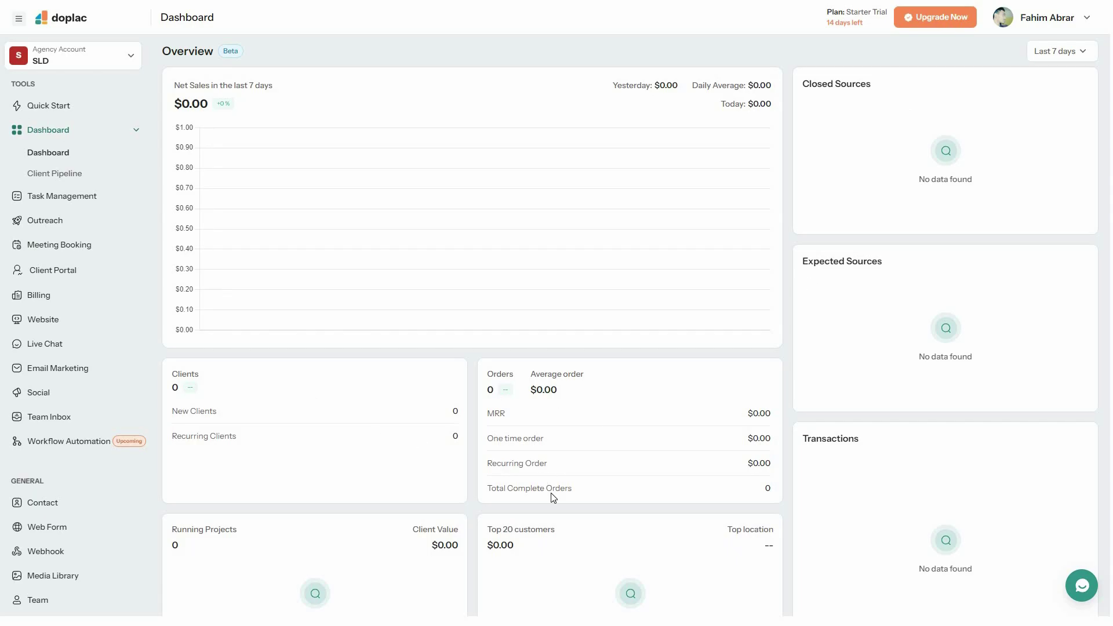
pyautogui.scroll(-1, 790, 435)
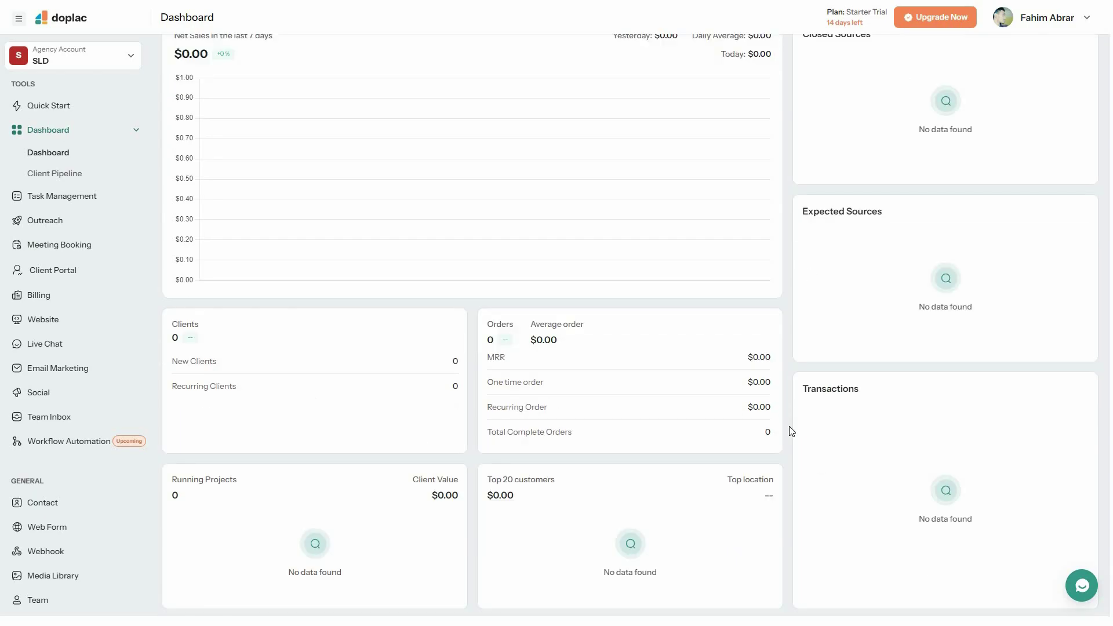
pyautogui.scroll(1, 147, 211)
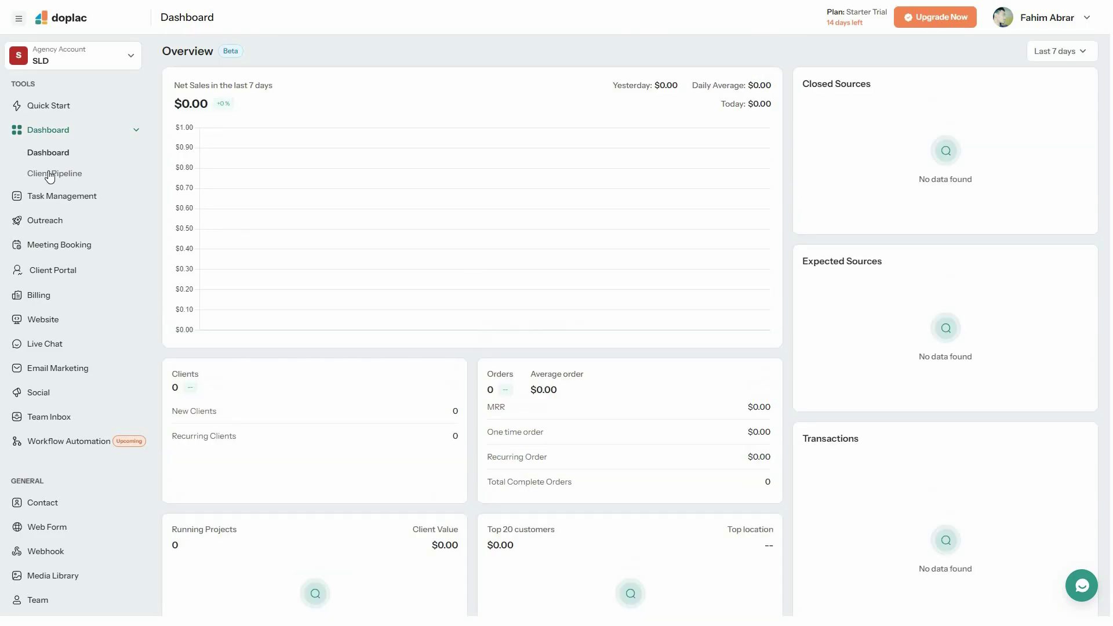
# - Create a new client pipeline named "test pipeline"
pyautogui.click(72, 177)
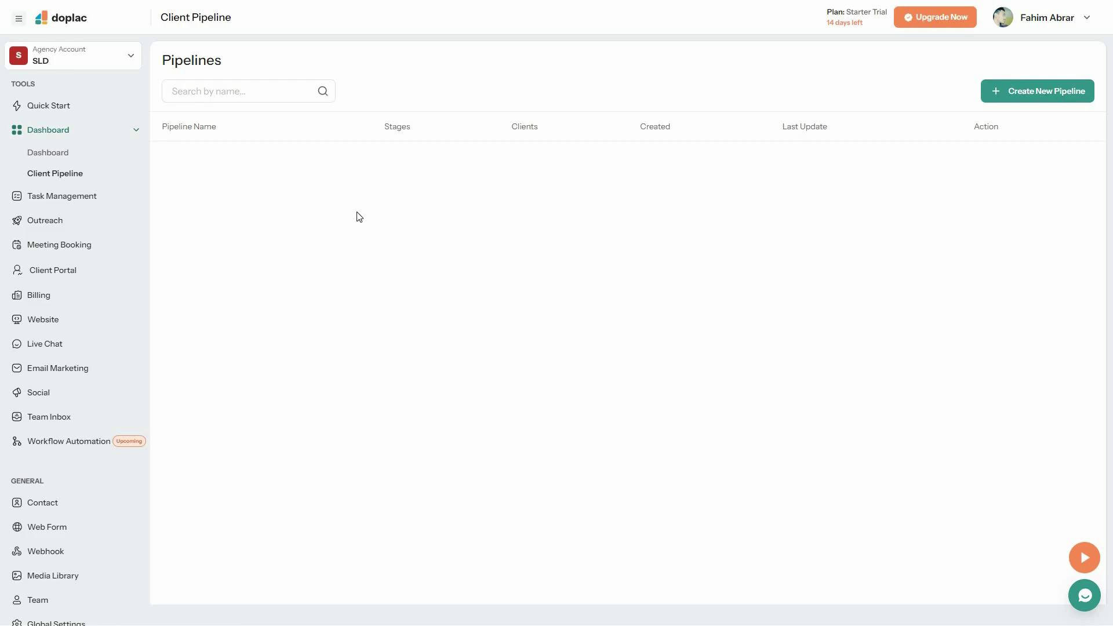
pyautogui.click(1062, 90)
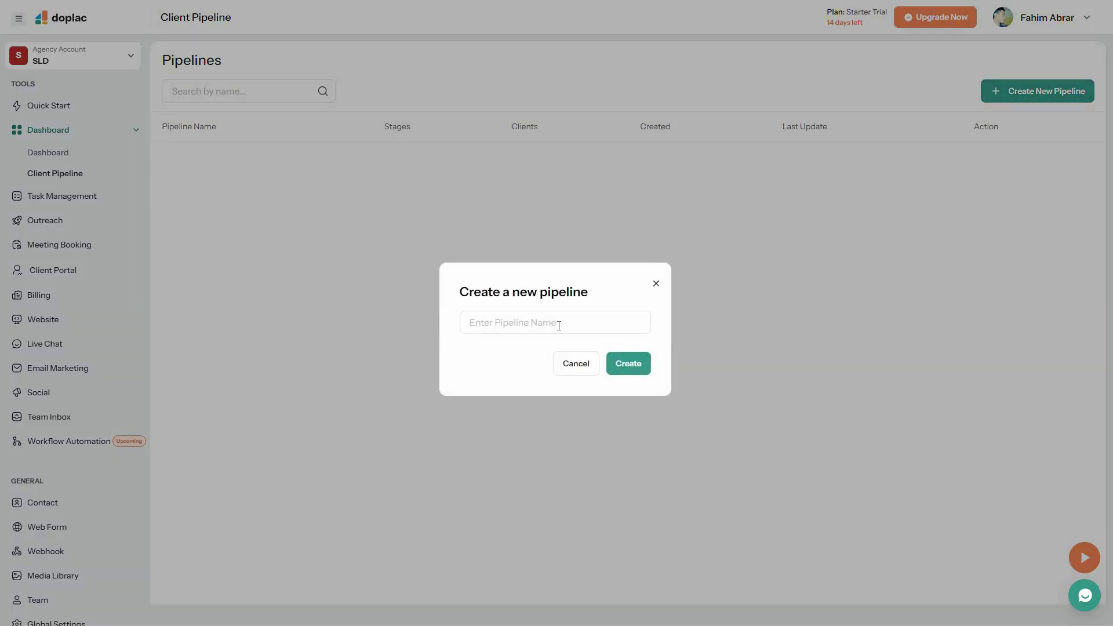
pyautogui.click(559, 325)
pyautogui.write('test pipeline')
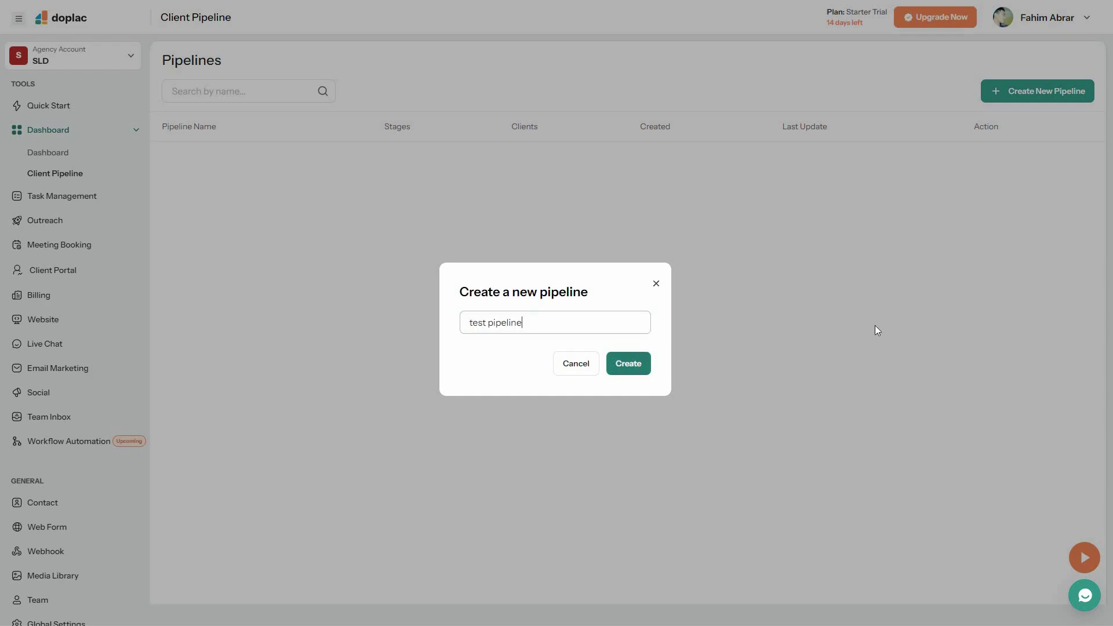
pyautogui.press('Return')
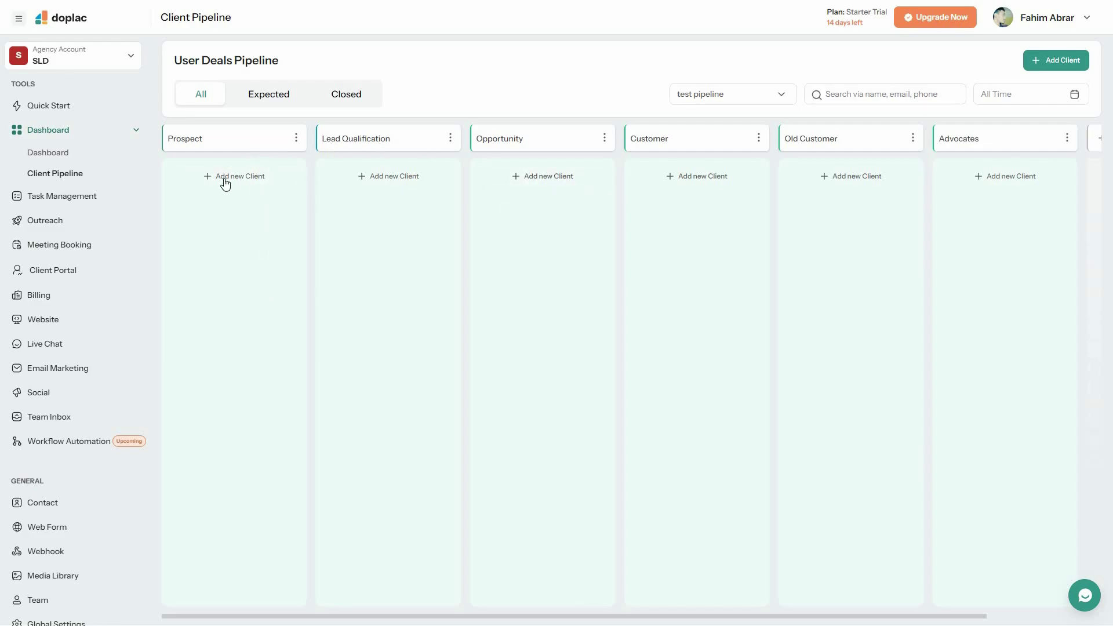
# - Start a new client in the Prospect stage with the client's name and email, assigned to a new list named "List 1"
pyautogui.click(251, 180)
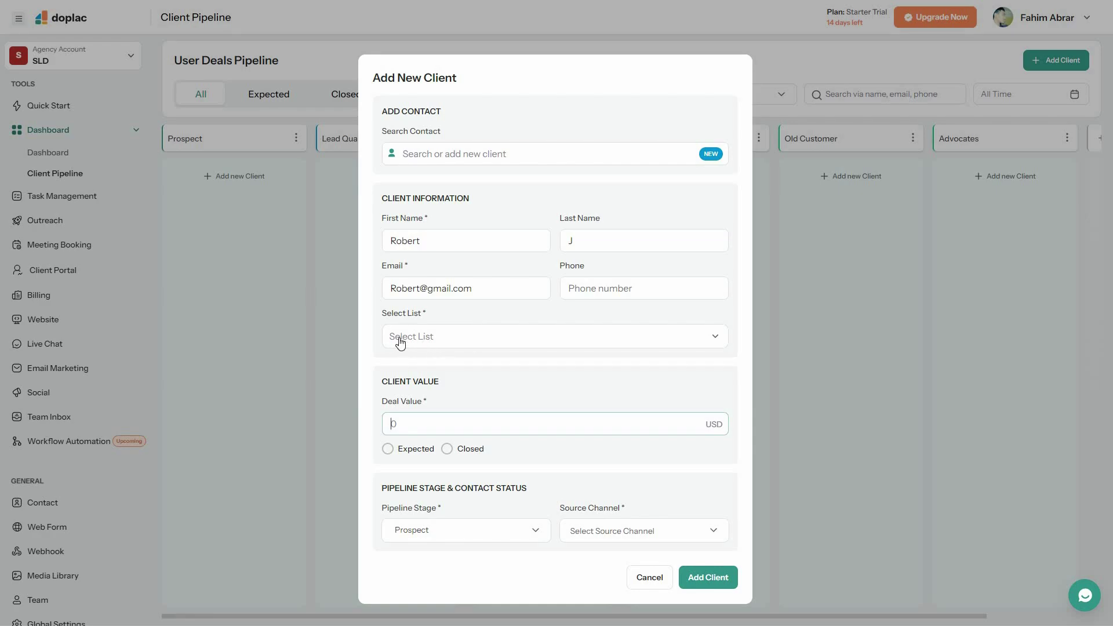
pyautogui.click(455, 345)
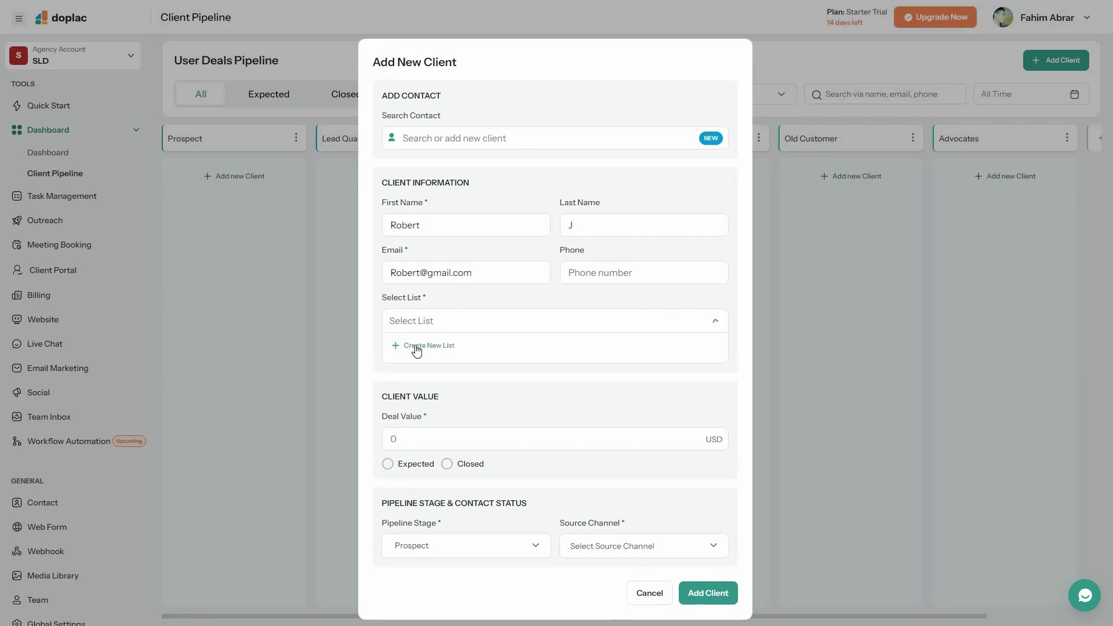
pyautogui.click(445, 345)
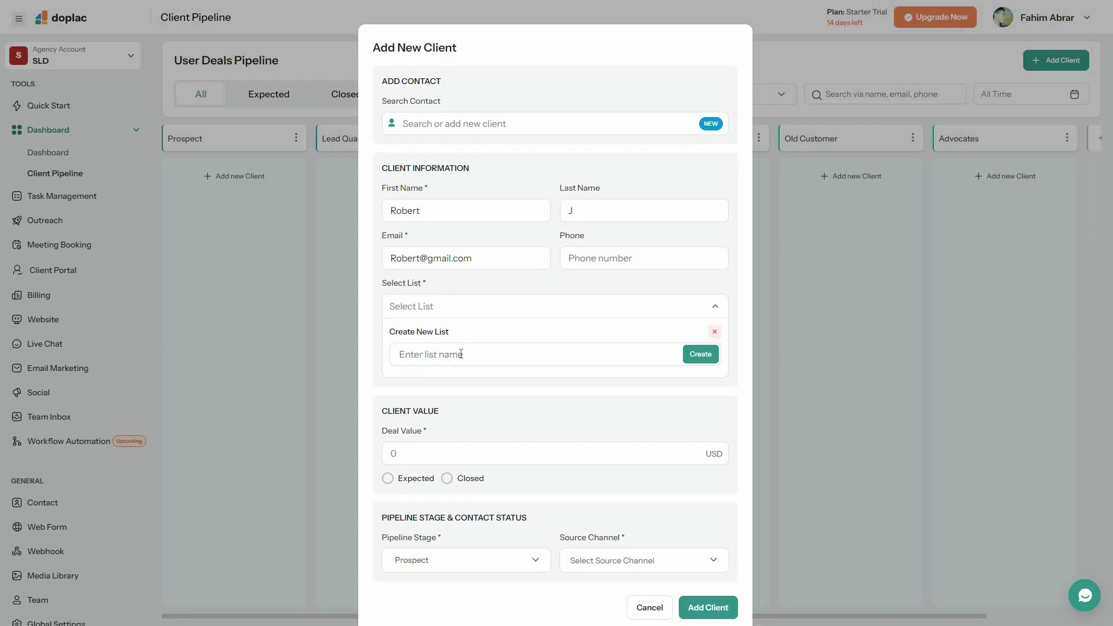
pyautogui.write('List 1')
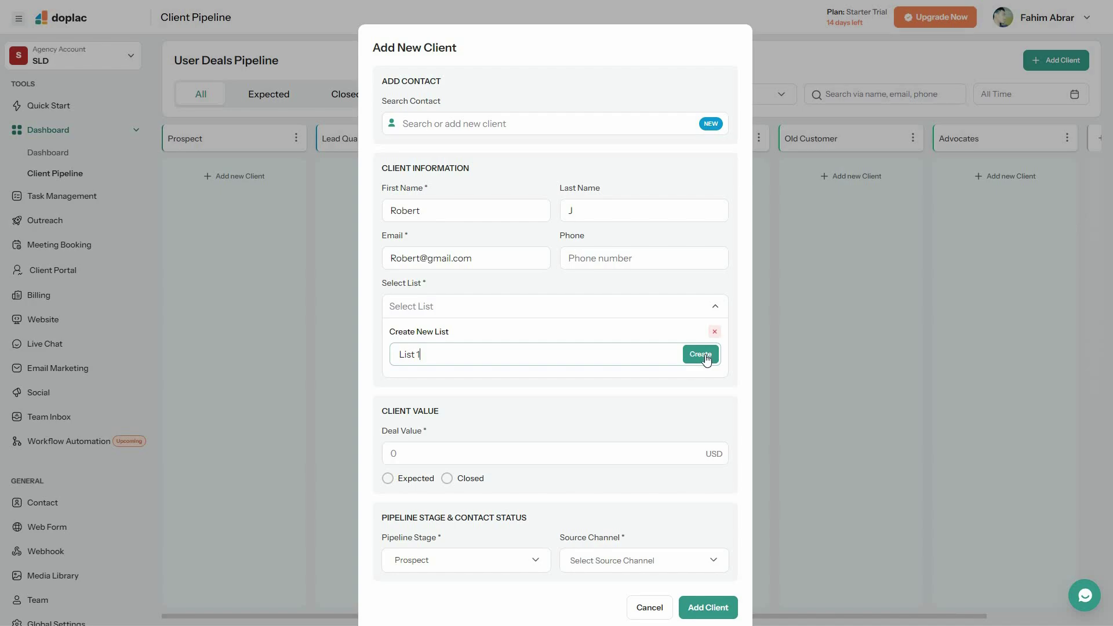
pyautogui.click(706, 359)
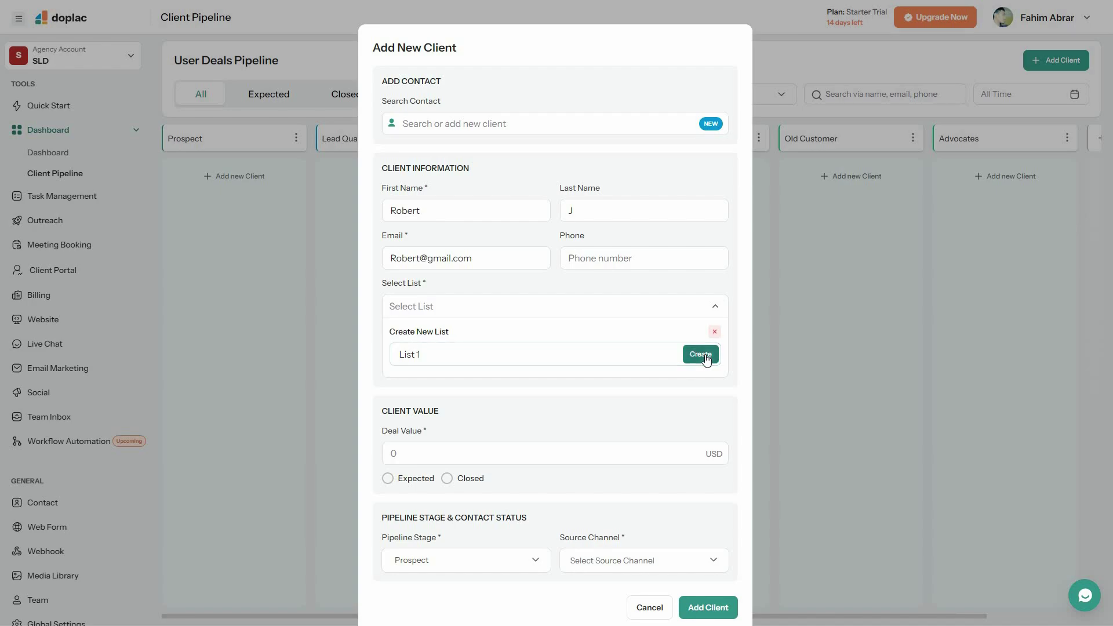
pyautogui.click(396, 358)
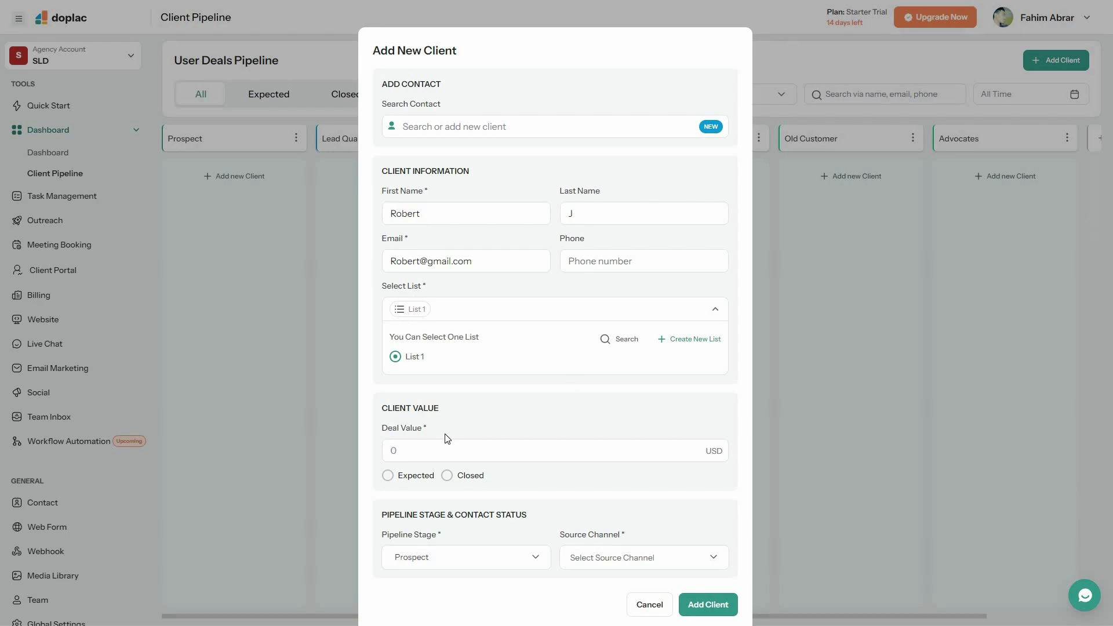
# - Set the deal value to 5000 USD as Expected, choose a source channel, and add the client to the pipeline
pyautogui.scroll(-1, 412, 422)
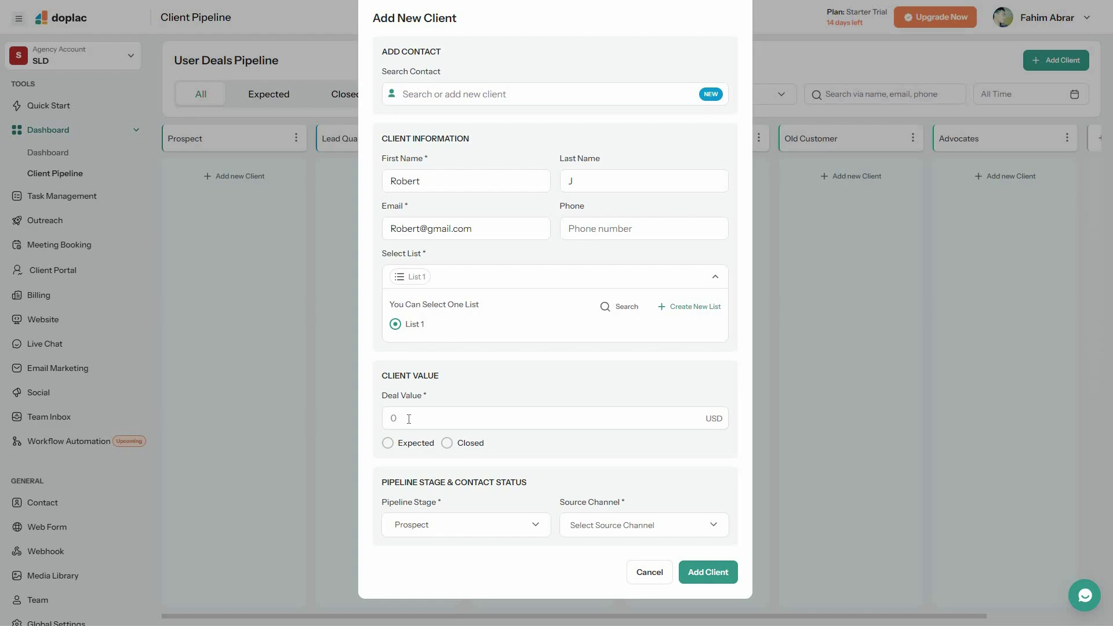
pyautogui.click(408, 418)
pyautogui.write('5000')
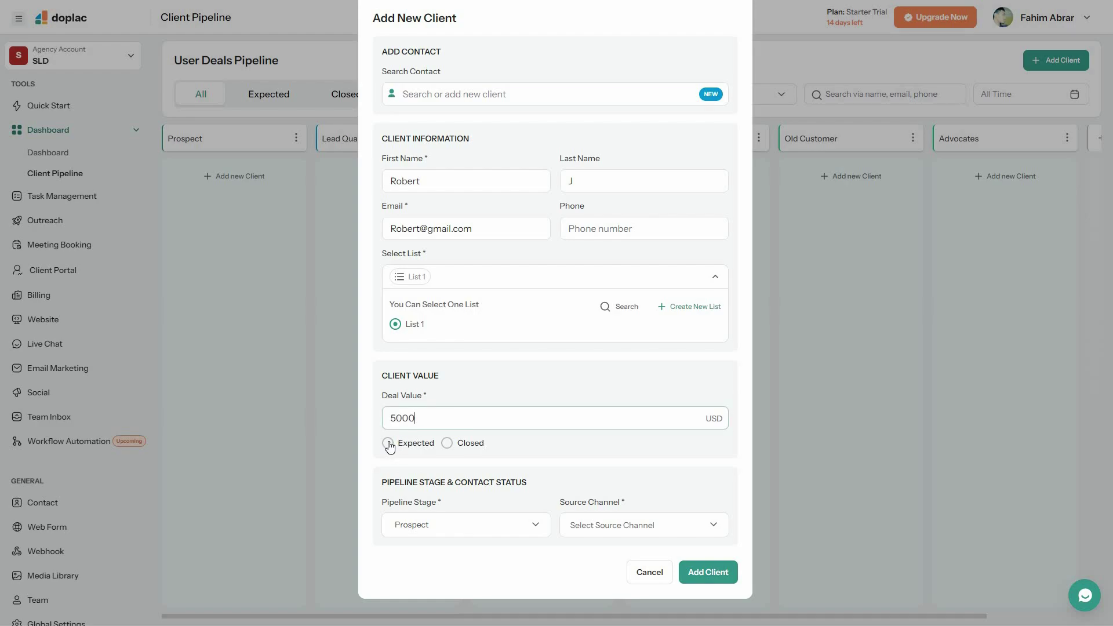
pyautogui.click(401, 447)
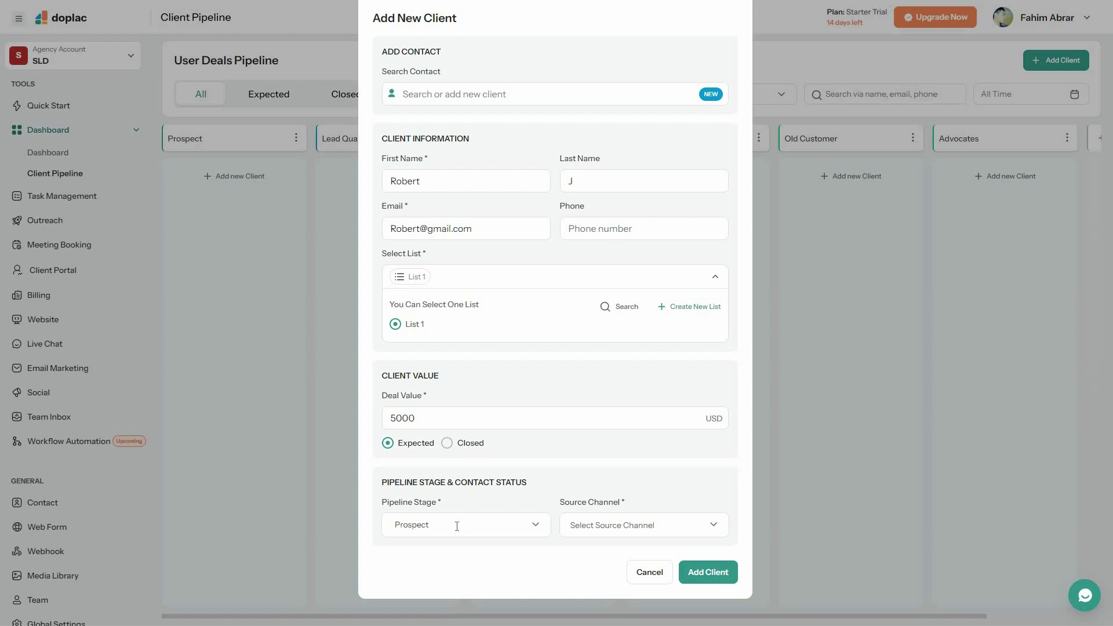
pyautogui.click(624, 525)
pyautogui.click(624, 576)
pyautogui.click(701, 572)
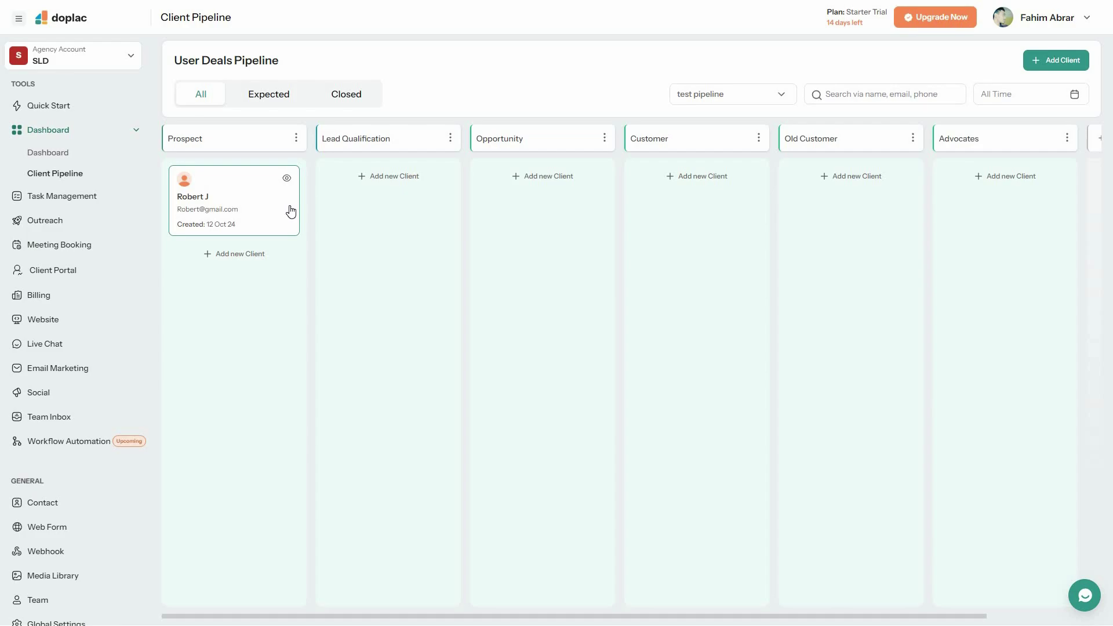
# - Move the client card from Prospect to Lead Qualification and on to the Old Customer stage
pyautogui.moveTo(280, 207); pyautogui.dragTo(366, 220)
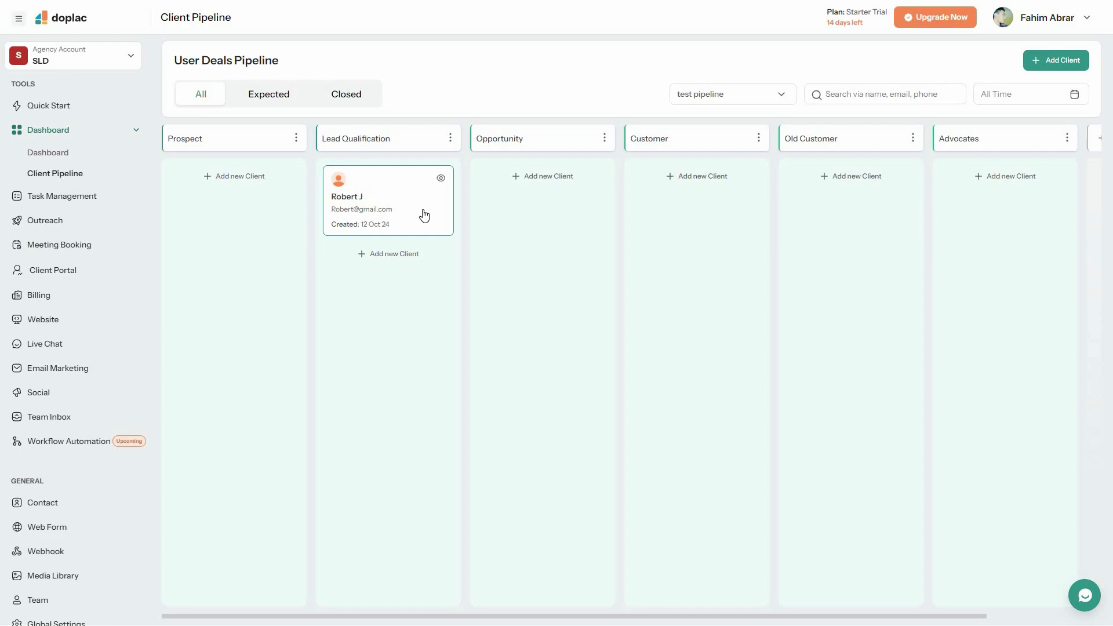
pyautogui.moveTo(411, 215); pyautogui.dragTo(877, 229)
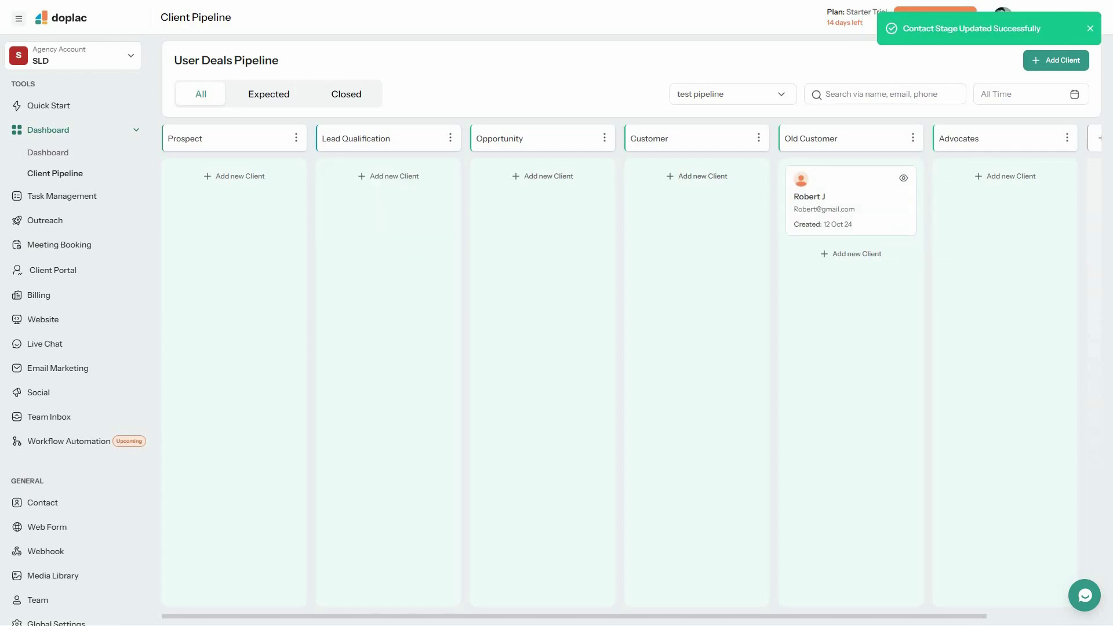
# - Look over the remaining pipeline stages and view the deals filtered by Expected and by Closed
pyautogui.hscroll(3, 1026, 198)
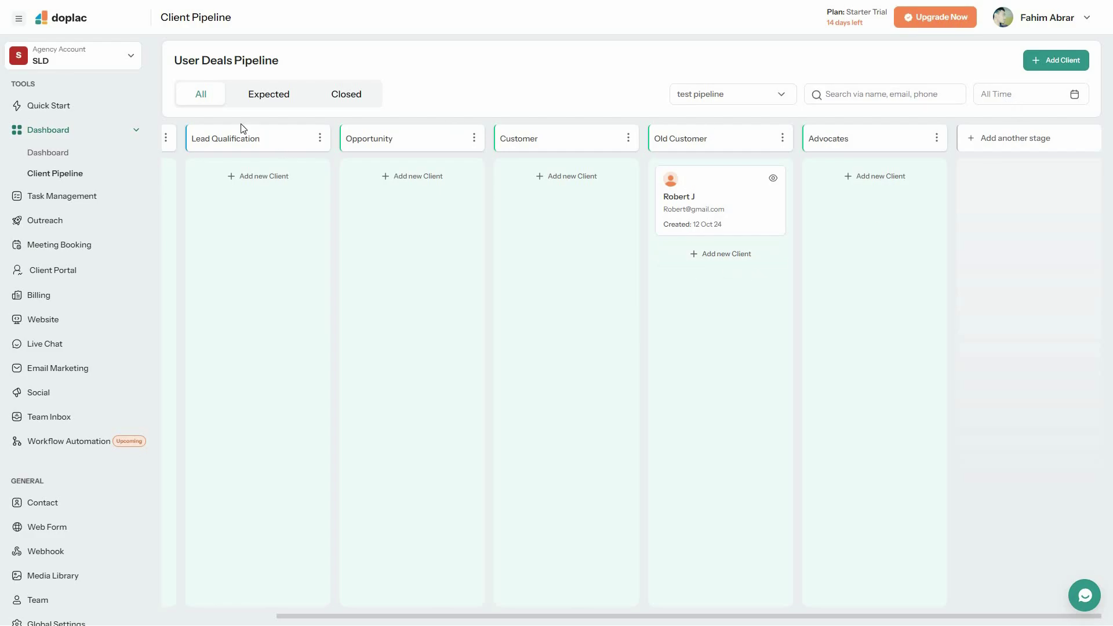
pyautogui.click(277, 99)
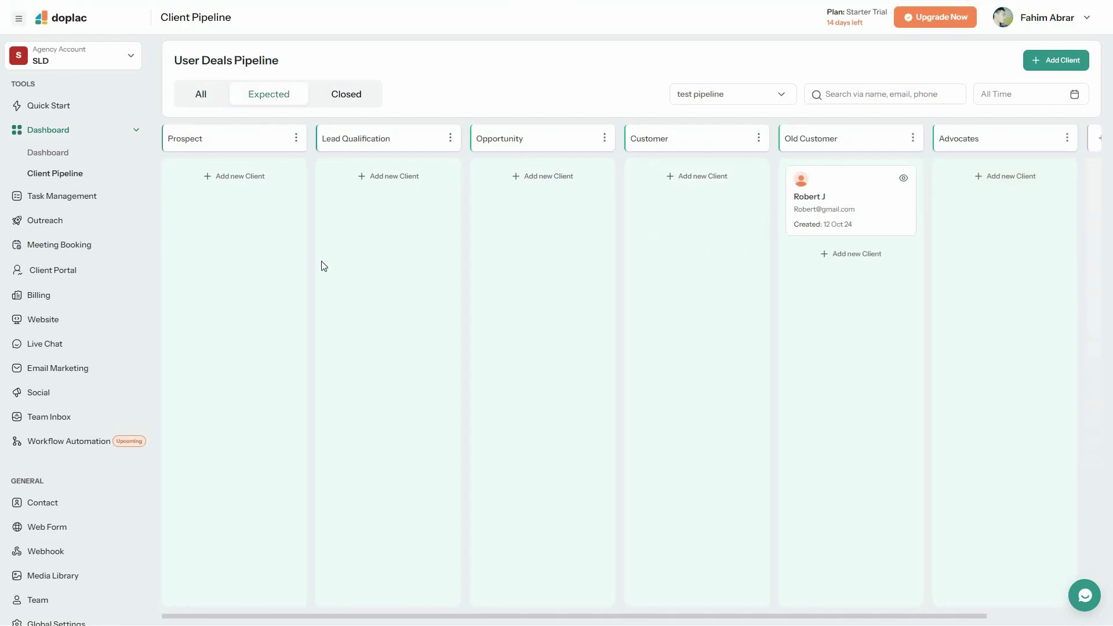
pyautogui.press('Right')
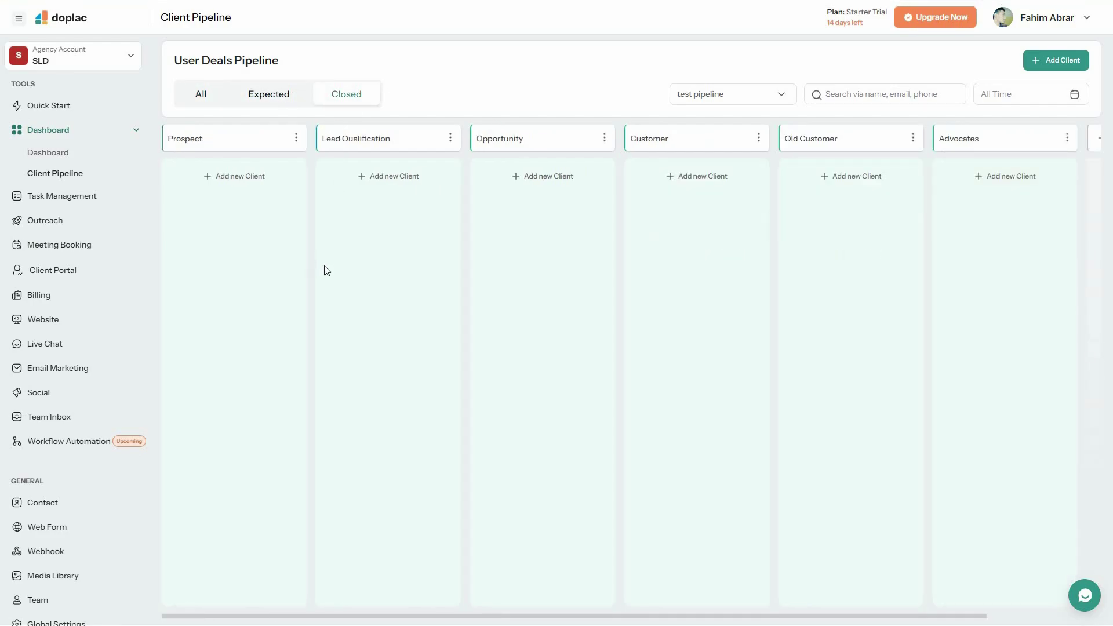
# - Start a new project named "Project 1" in the task management projects
pyautogui.click(60, 197)
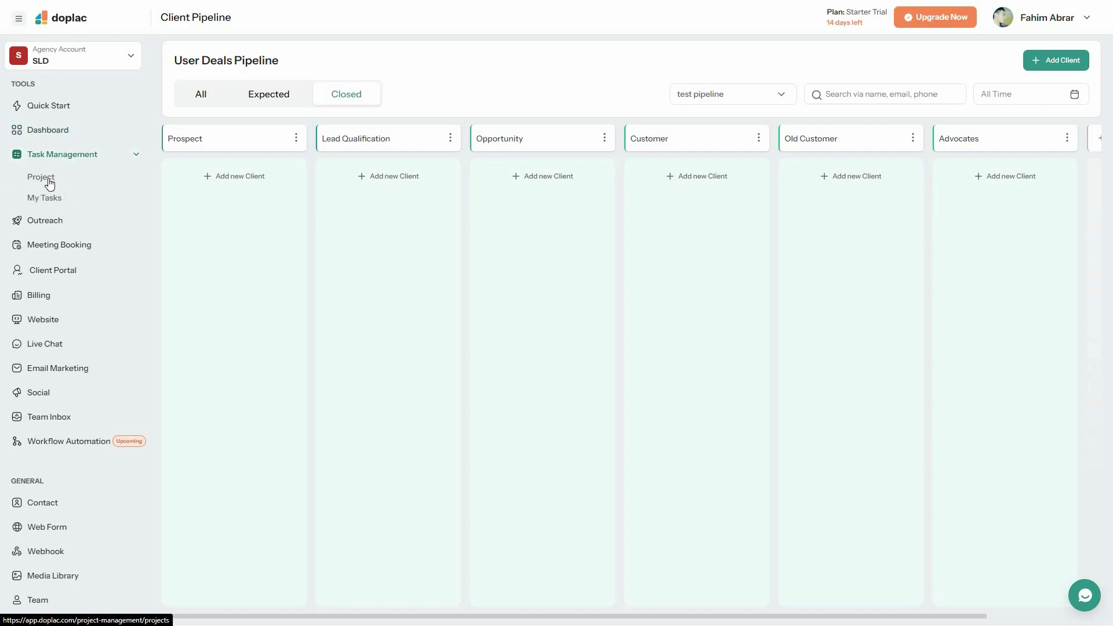
pyautogui.click(50, 183)
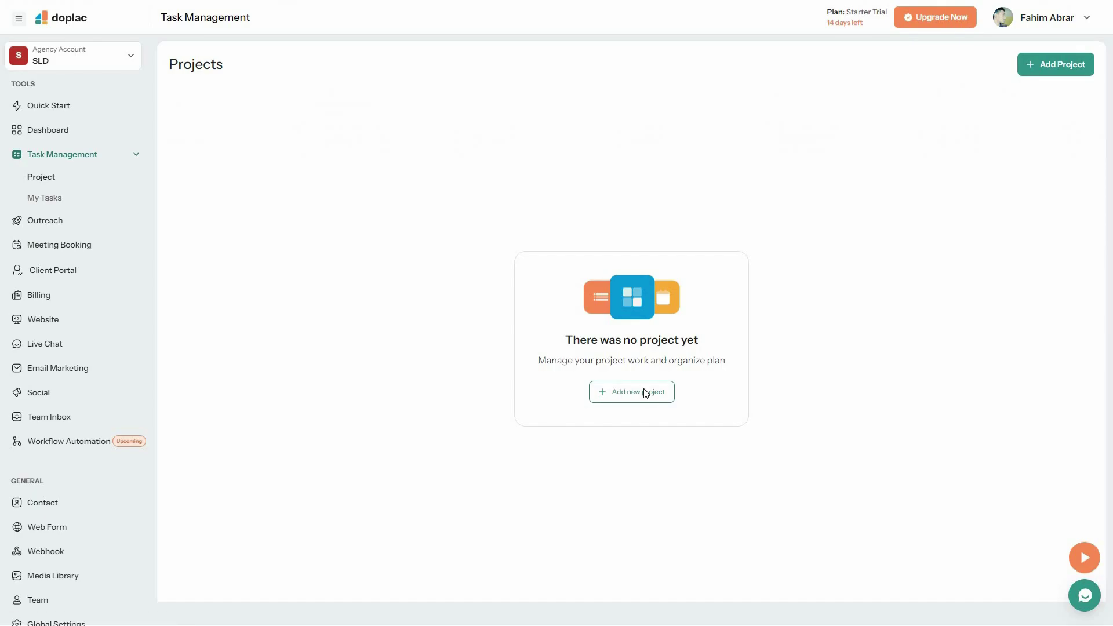
pyautogui.click(644, 393)
pyautogui.write('Project 1')
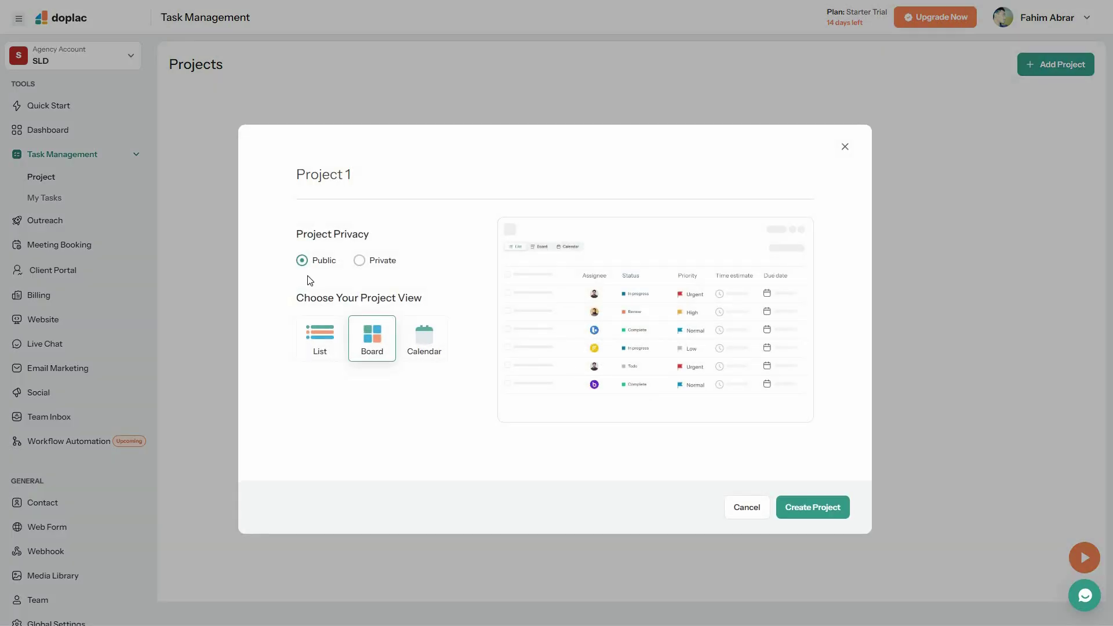
# - Make the project private, preview the list, board and calendar views, choose Board and create the project
pyautogui.click(359, 261)
pyautogui.click(317, 346)
pyautogui.click(374, 346)
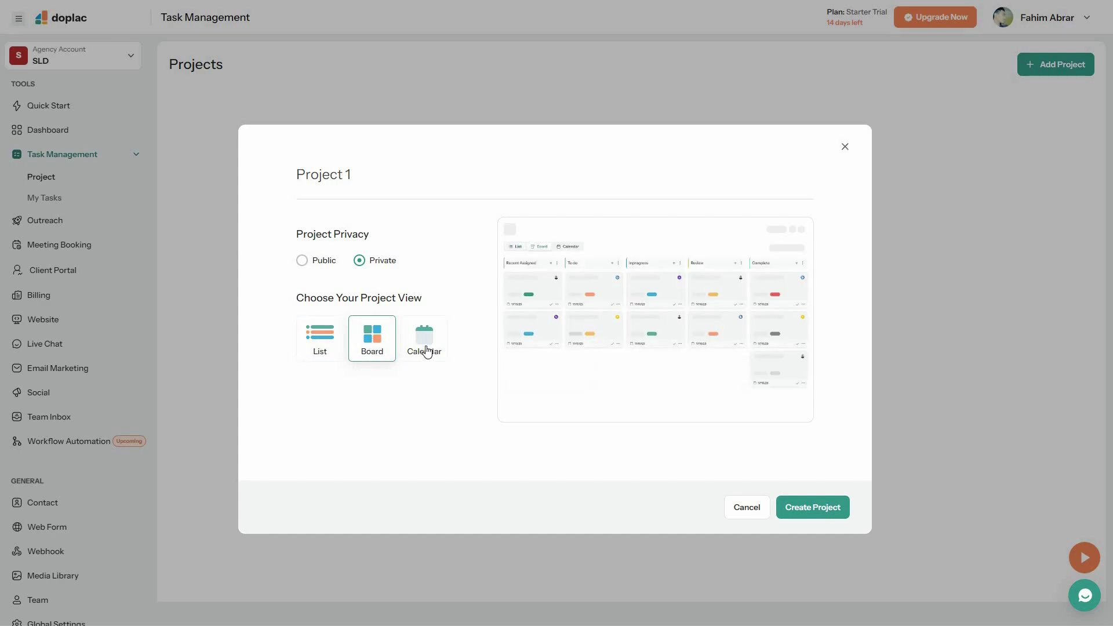
pyautogui.click(427, 350)
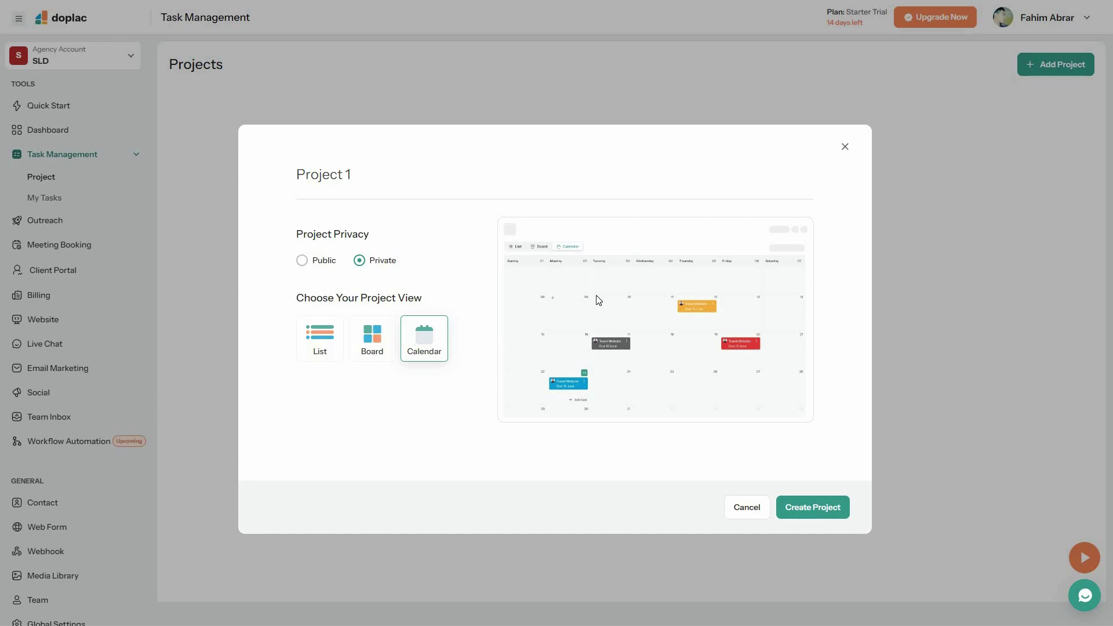
pyautogui.click(372, 351)
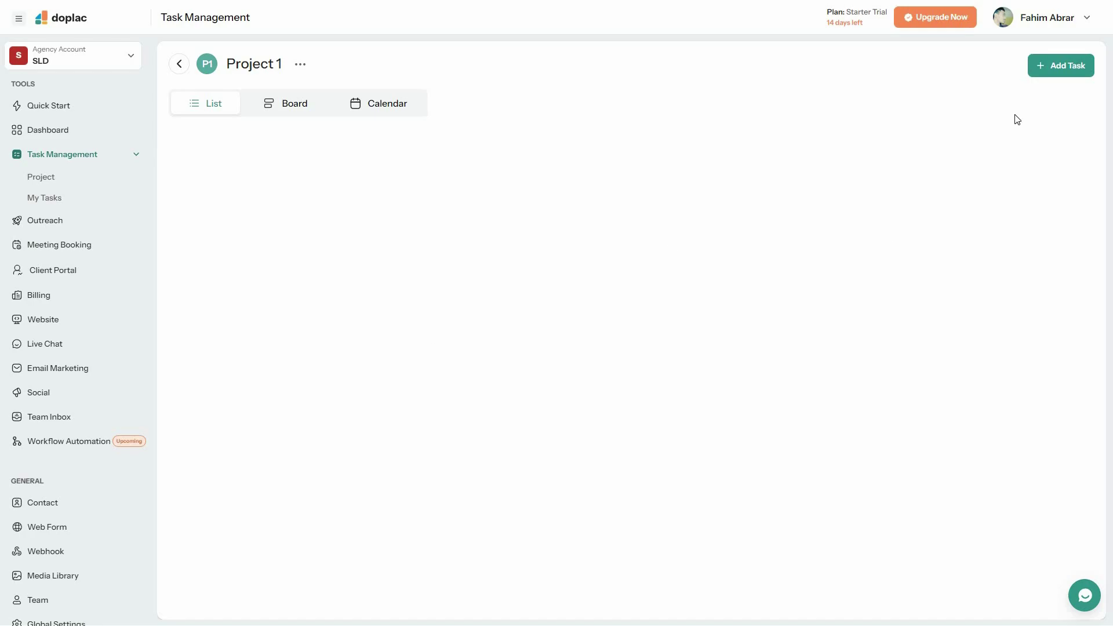
# - Create a task named "Make a video" in Project 1, starting 12 October 2024 and due 14 October 2024, with status To do
pyautogui.click(1067, 65)
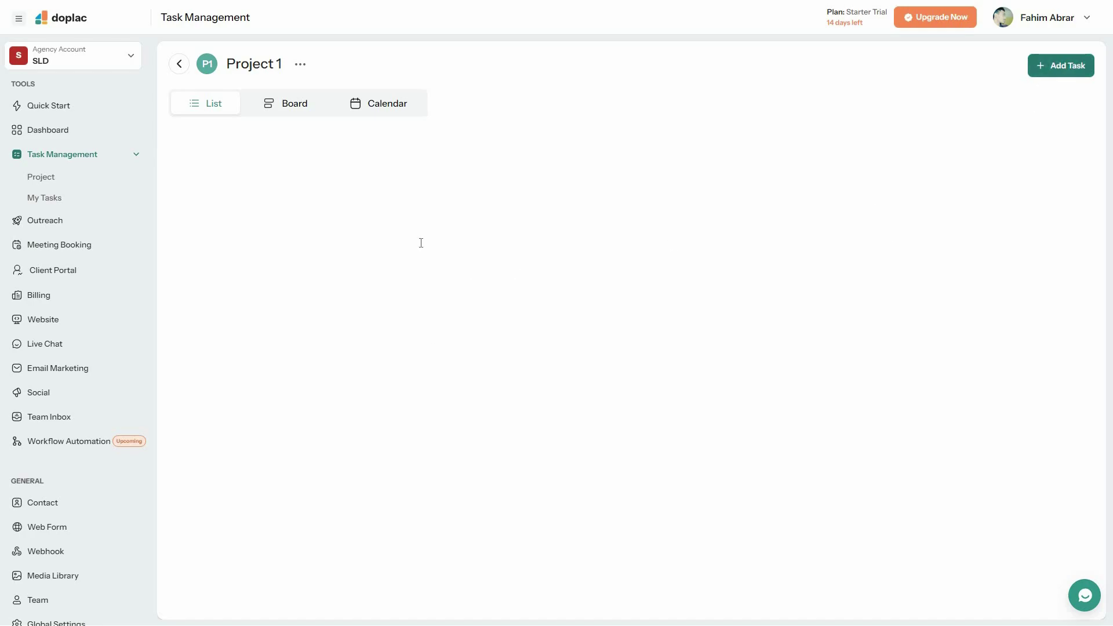
pyautogui.click(422, 234)
pyautogui.write('Make a video')
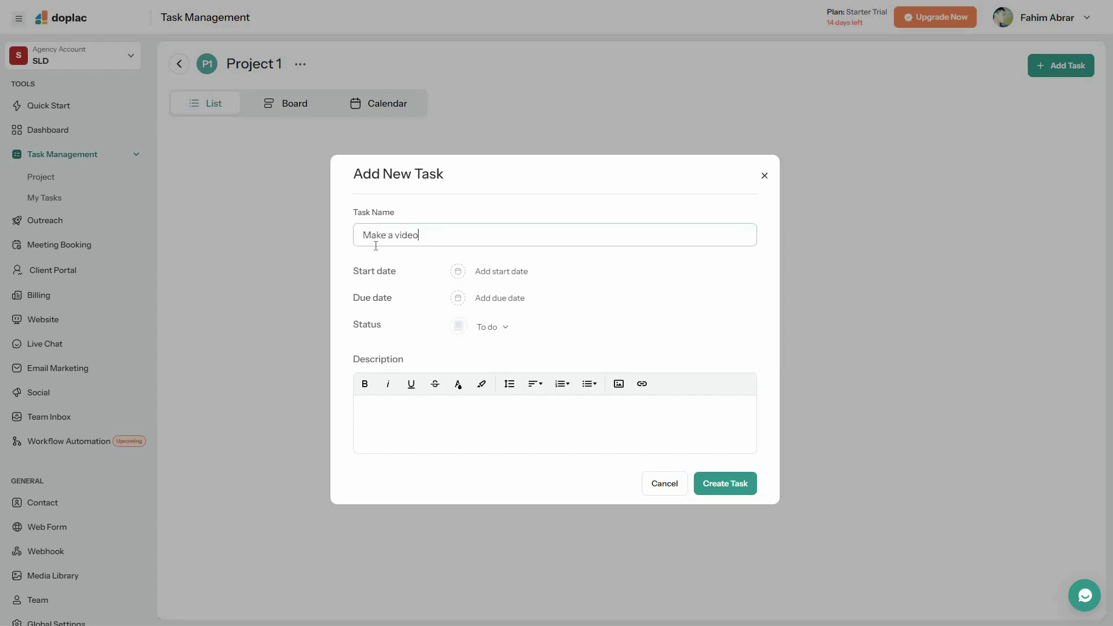
pyautogui.click(458, 275)
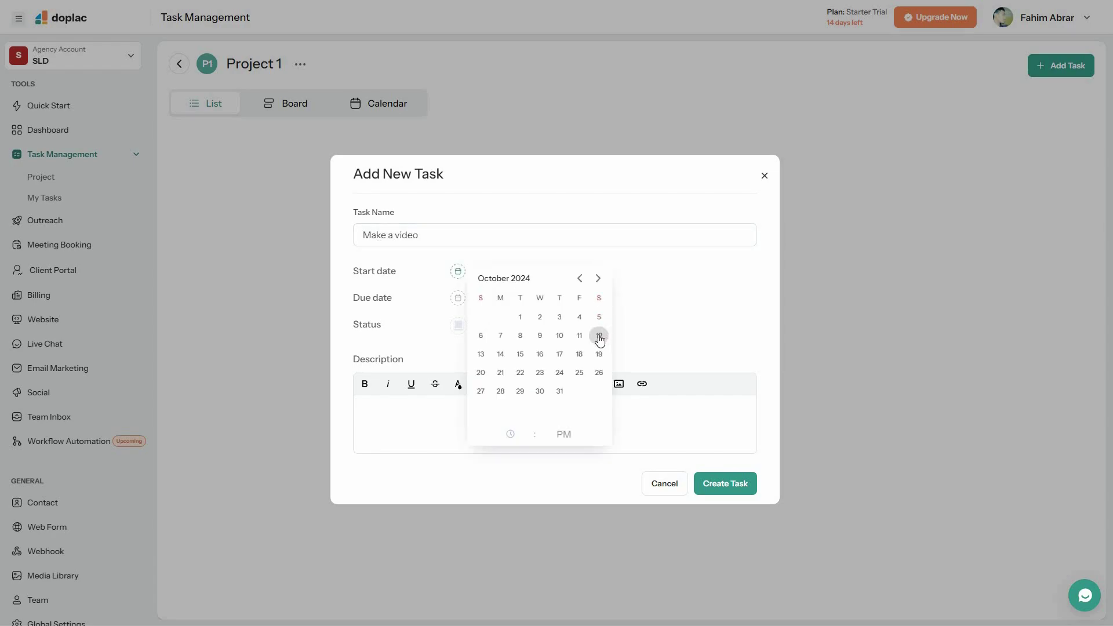
pyautogui.click(599, 335)
pyautogui.click(458, 306)
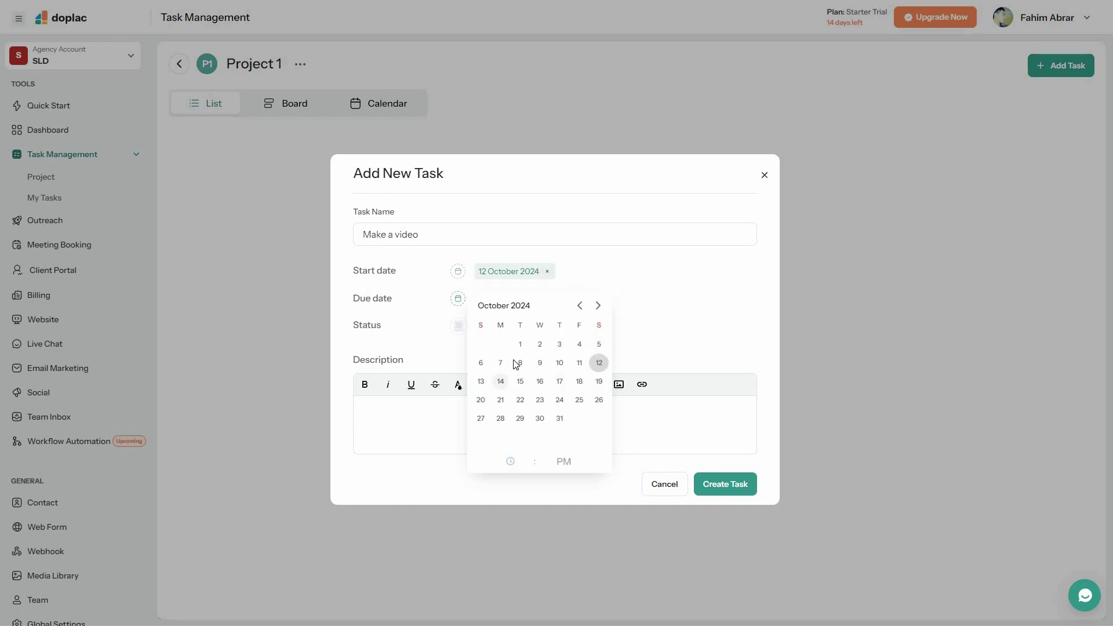
pyautogui.click(500, 382)
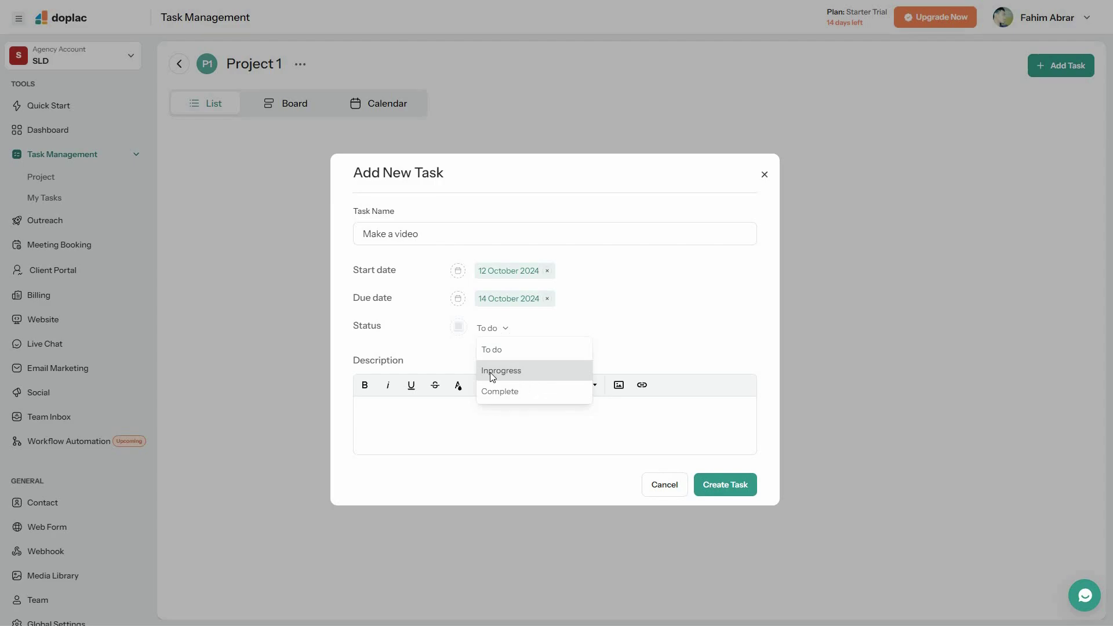
pyautogui.click(432, 417)
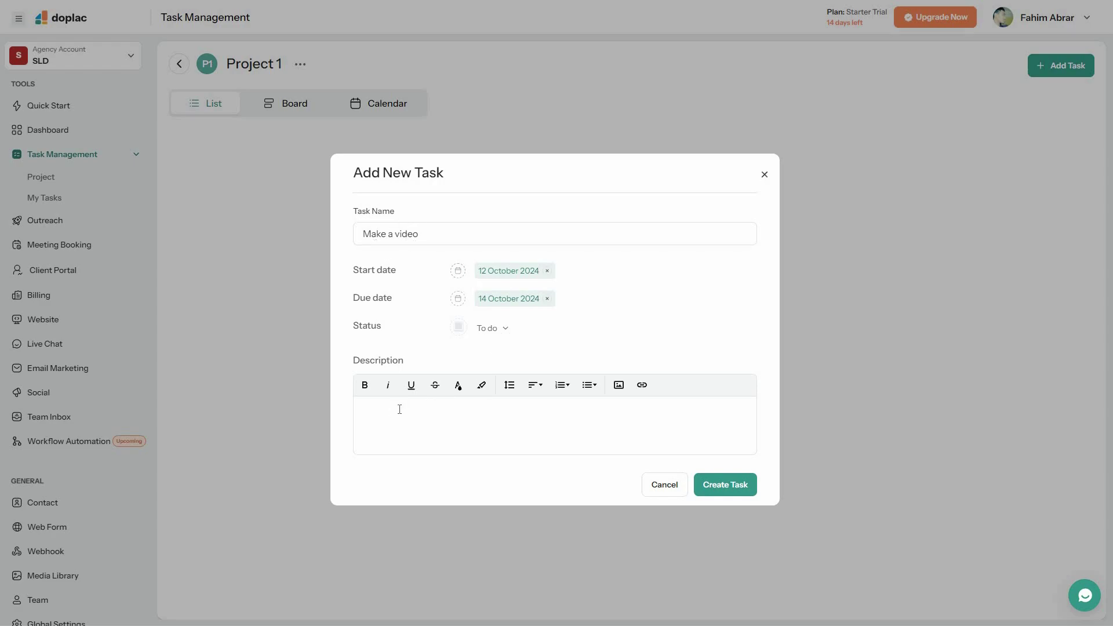
pyautogui.press('Return')
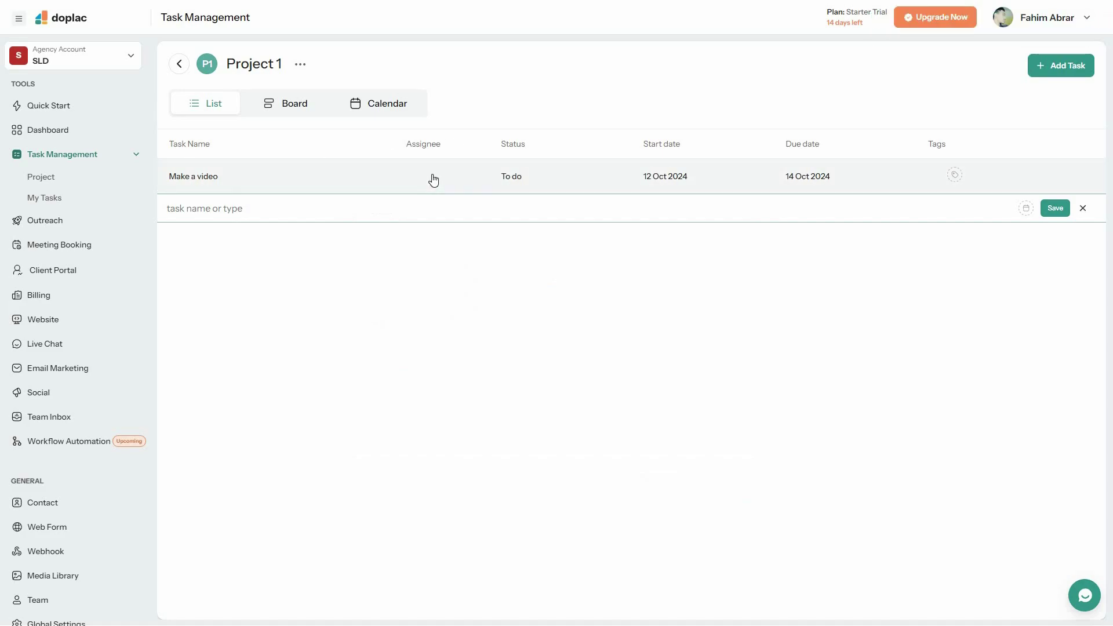
# - View the "Make a video" task's details and the people available as assignees, and return to the task list
pyautogui.click(210, 177)
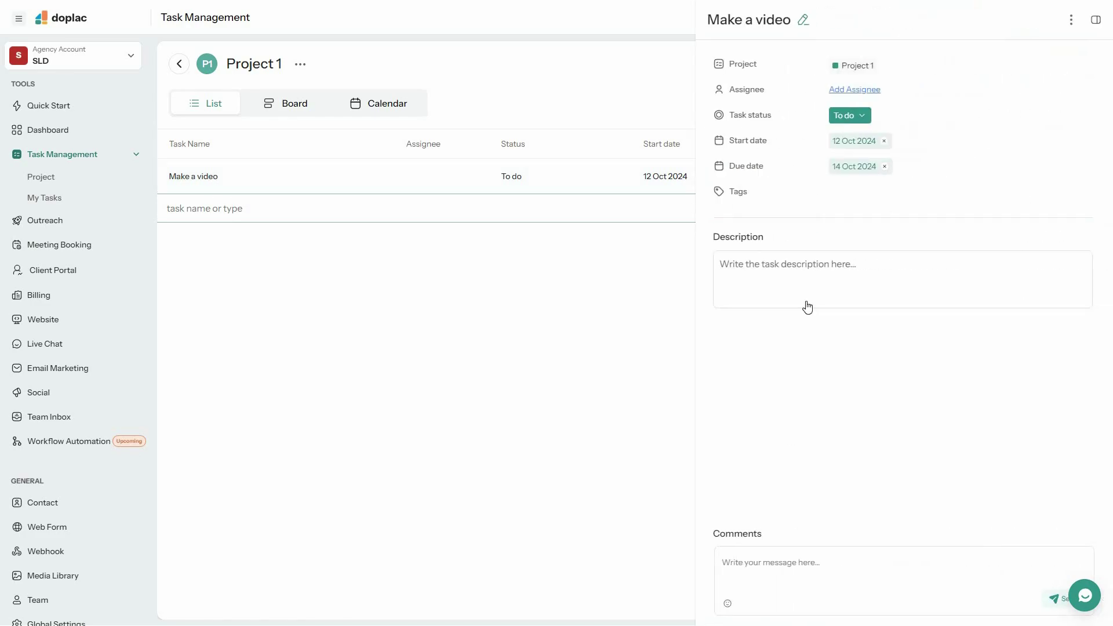
pyautogui.click(869, 91)
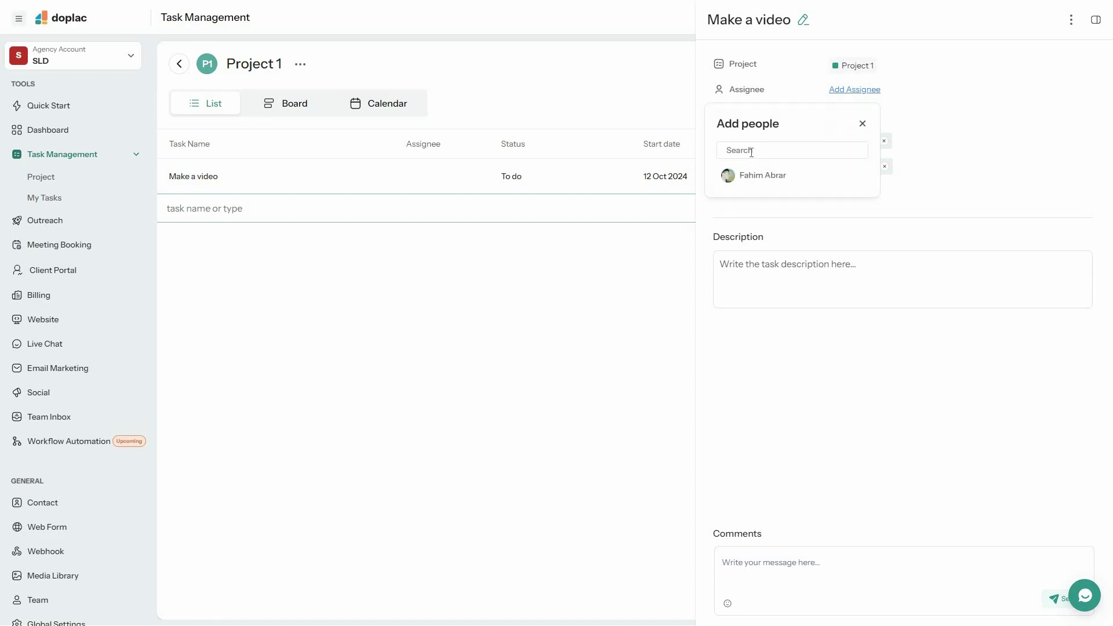
pyautogui.click(603, 309)
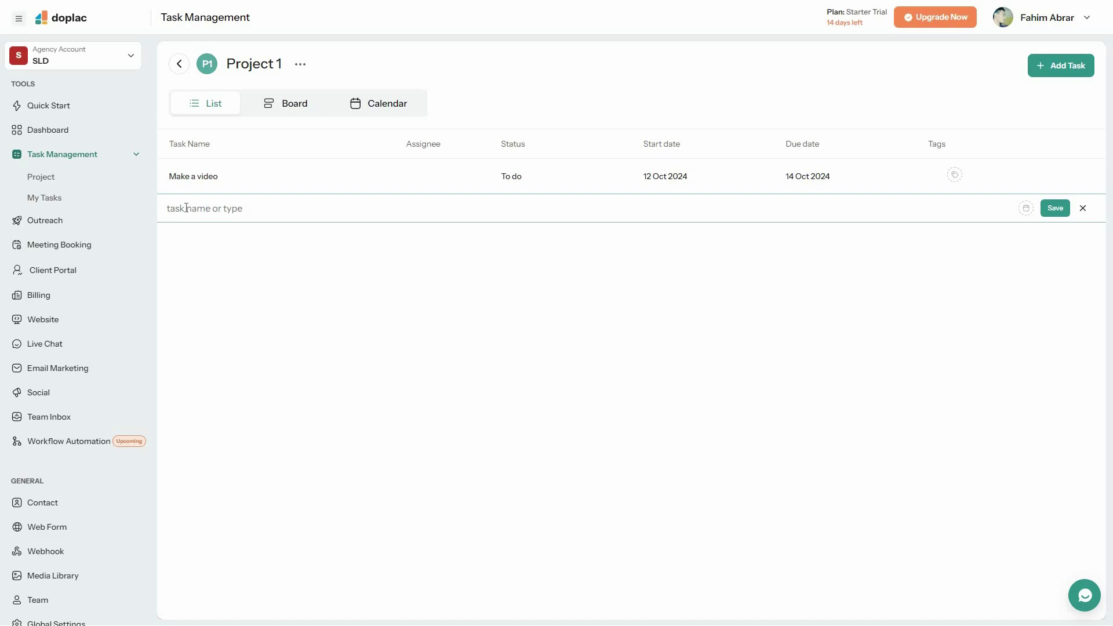
pyautogui.click(1055, 213)
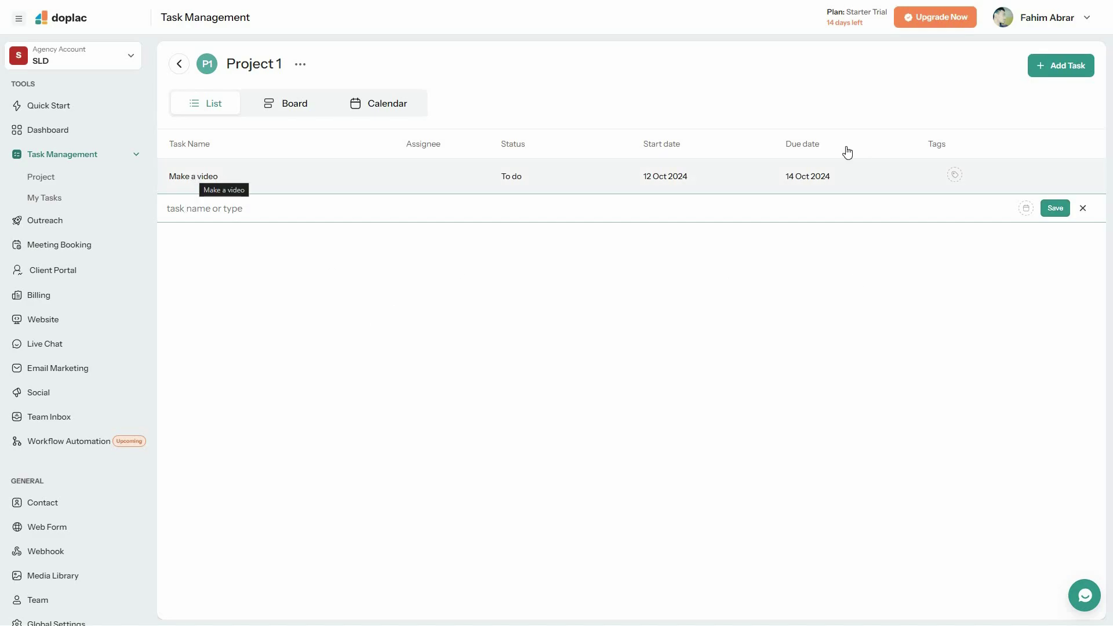
# - Set the "Make a video" task's status to Complete in its details and return to the task list
pyautogui.click(848, 166)
pyautogui.click(848, 120)
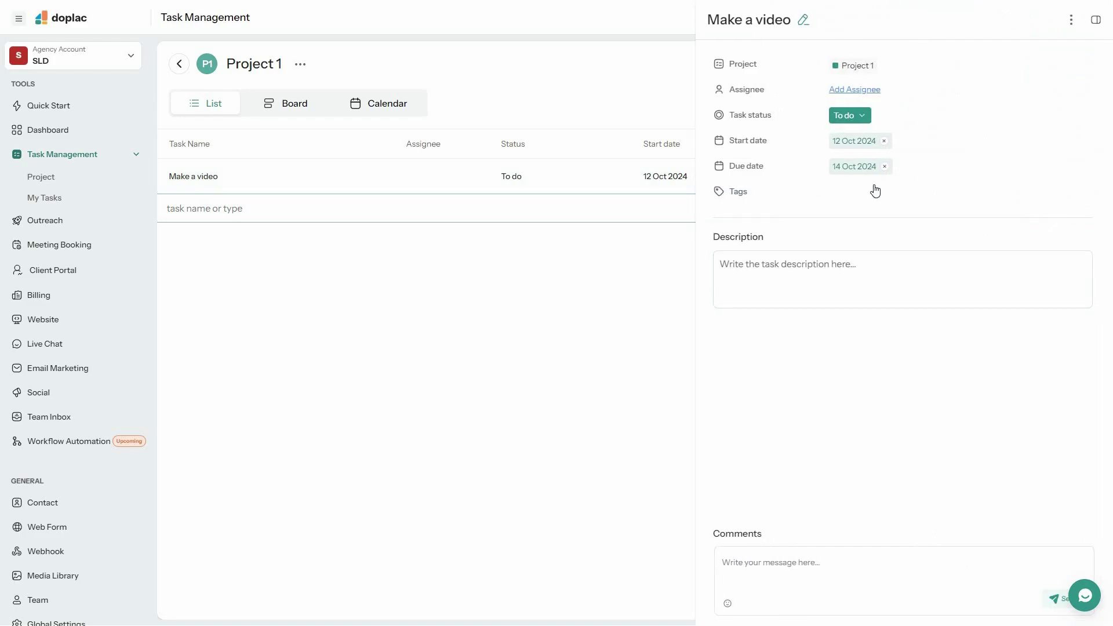
pyautogui.click(857, 191)
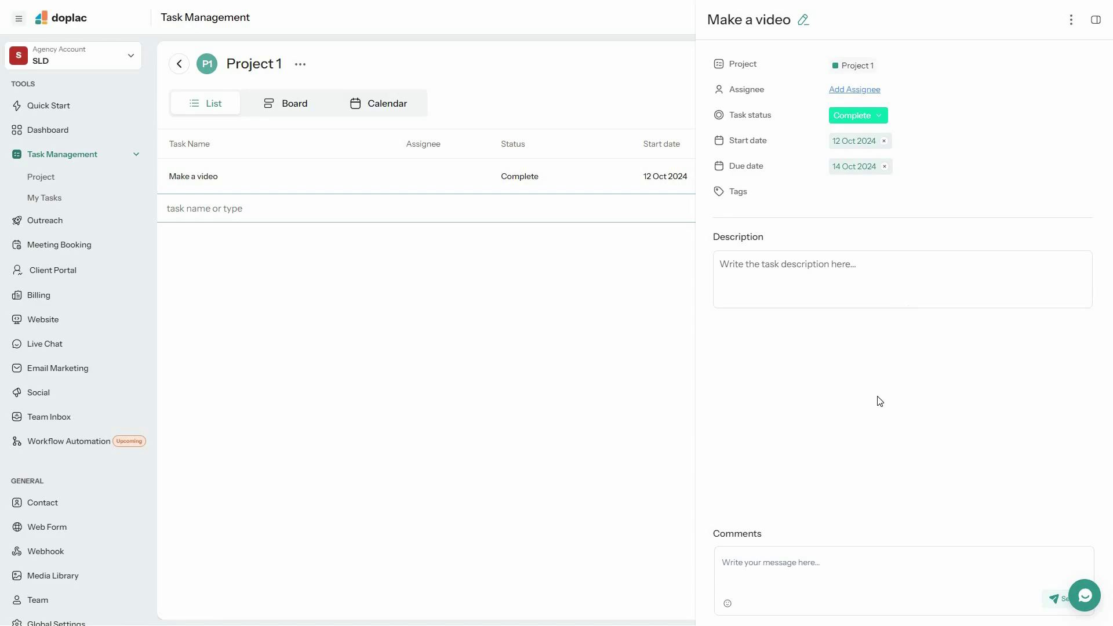
pyautogui.click(515, 373)
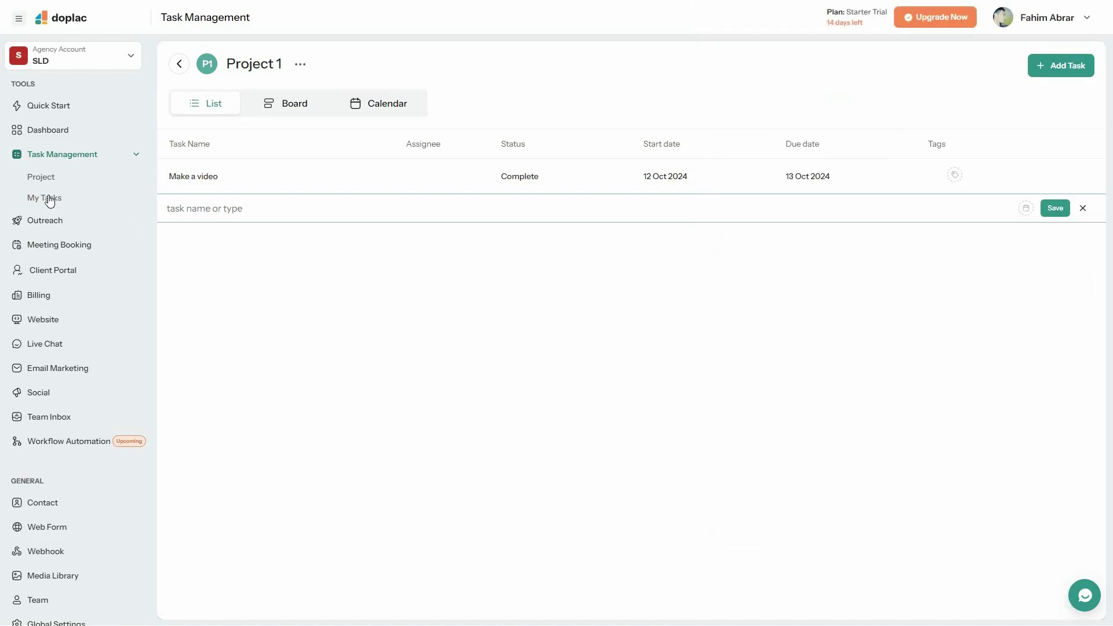
# - View the My Tasks page and the Outreach dashboard with its inbox provider and LinkedIn connection options
pyautogui.click(49, 199)
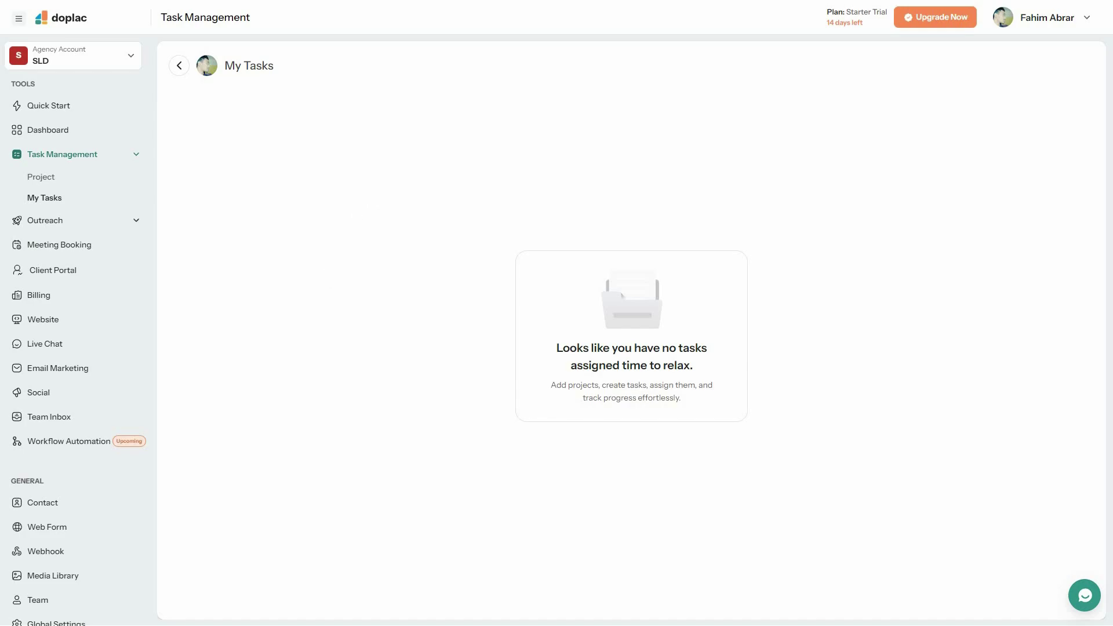
pyautogui.click(55, 224)
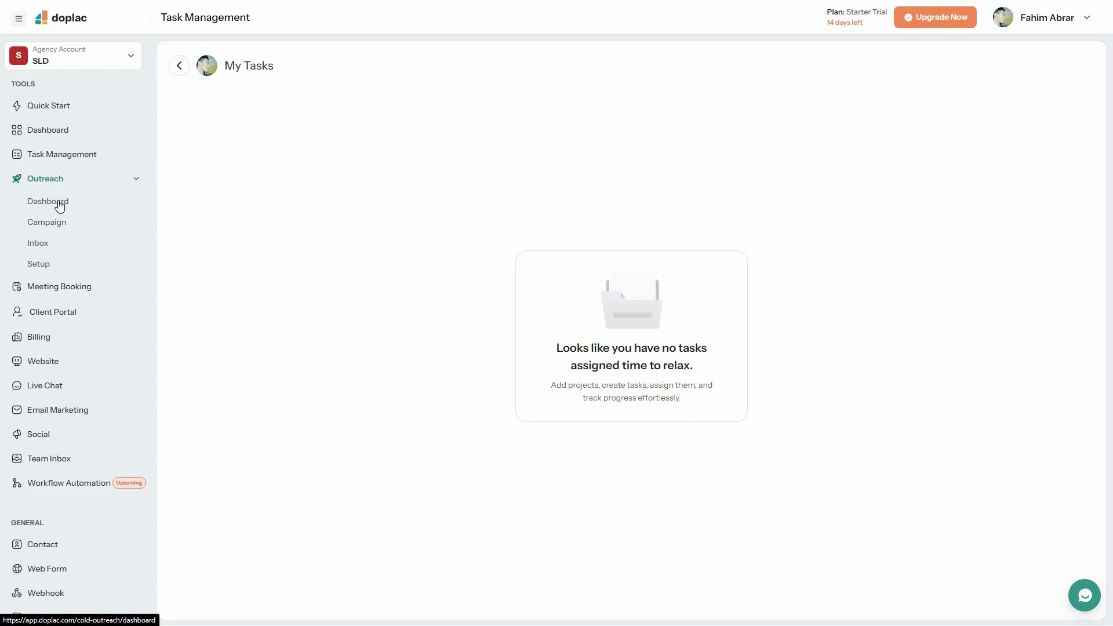
pyautogui.click(58, 206)
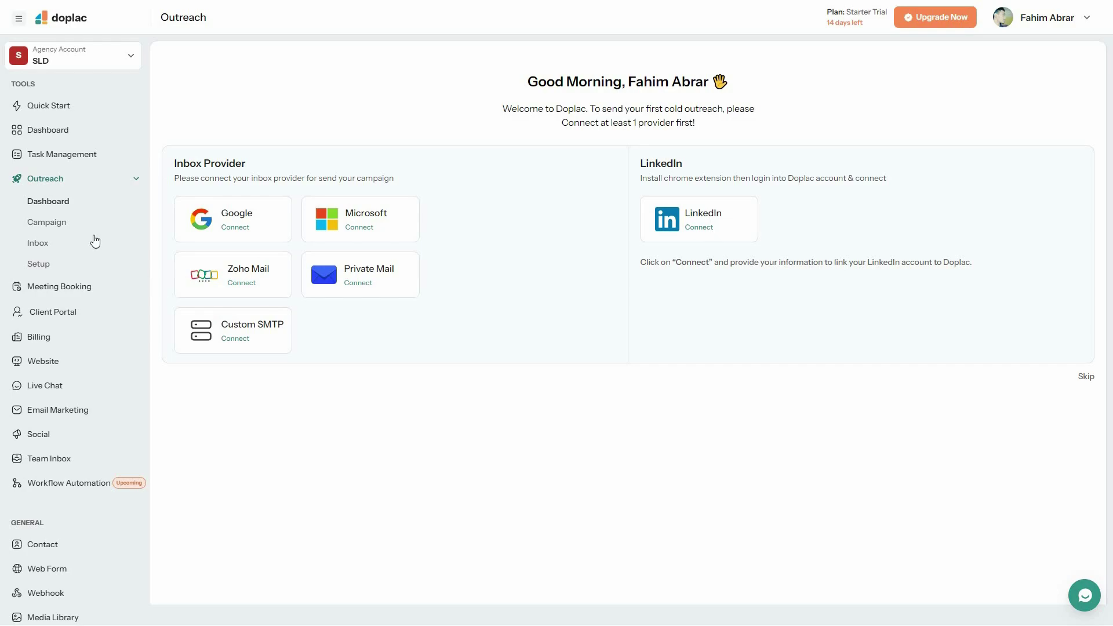
# - Create a new cold outreach campaign titled "cold campaign 1"
pyautogui.click(42, 226)
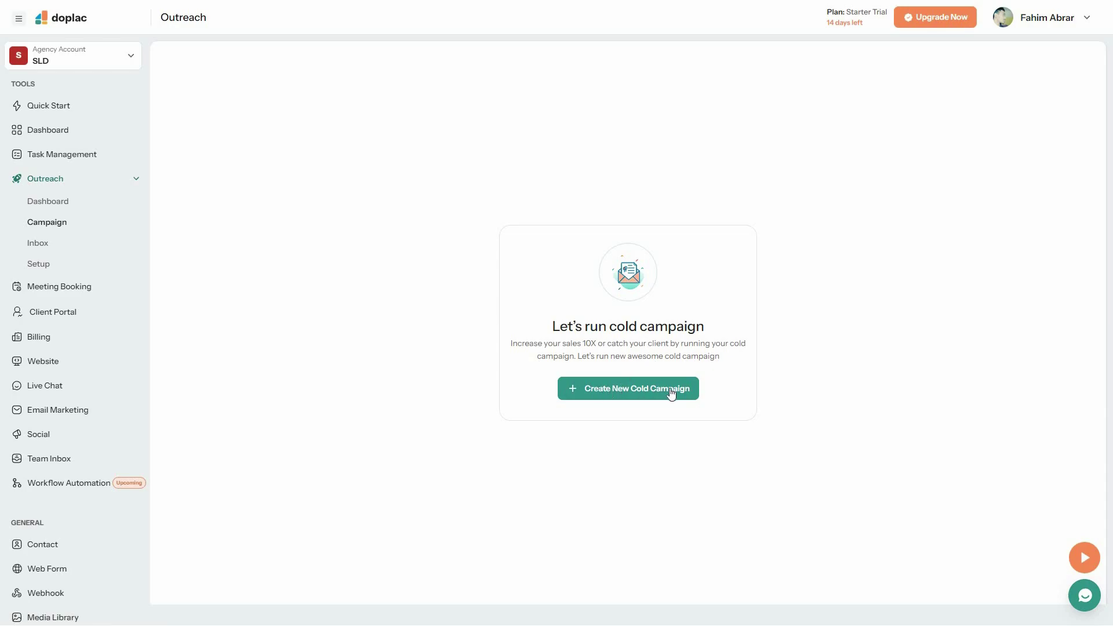
pyautogui.click(628, 389)
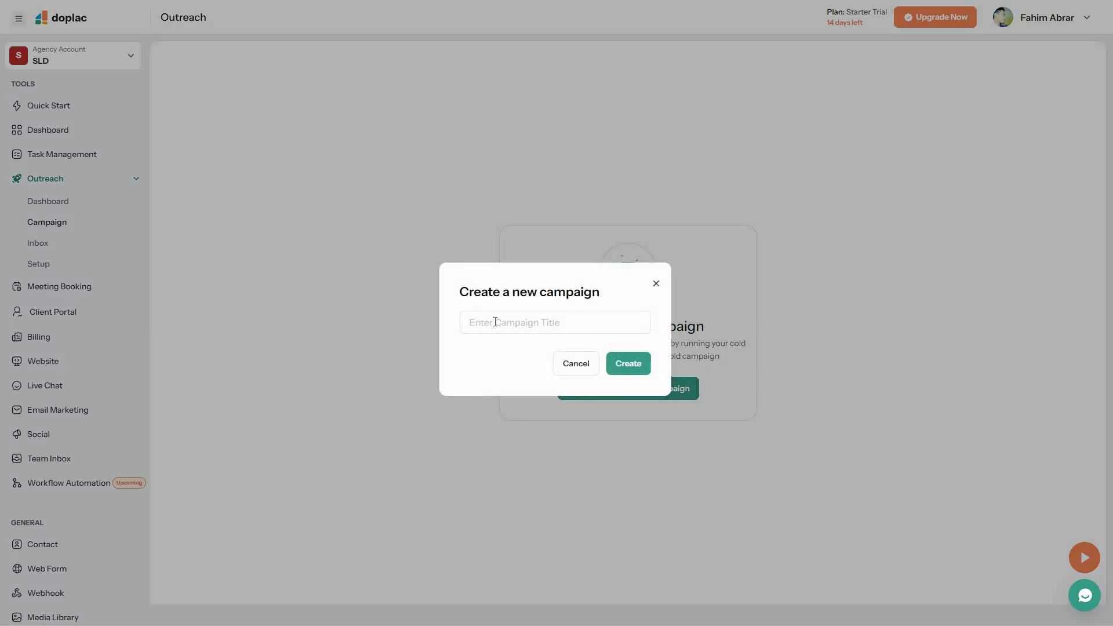
pyautogui.click(538, 323)
pyautogui.write('cold campaign 1')
pyautogui.press('Return')
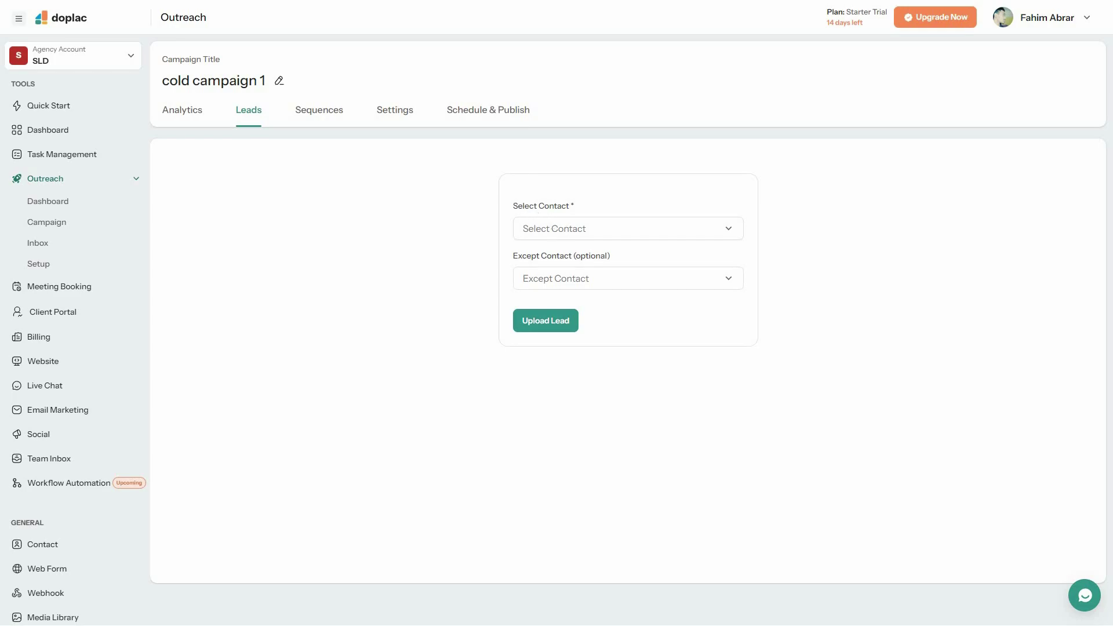
# - Select the contact list "List 1" for the campaign and upload it as leads
pyautogui.click(552, 230)
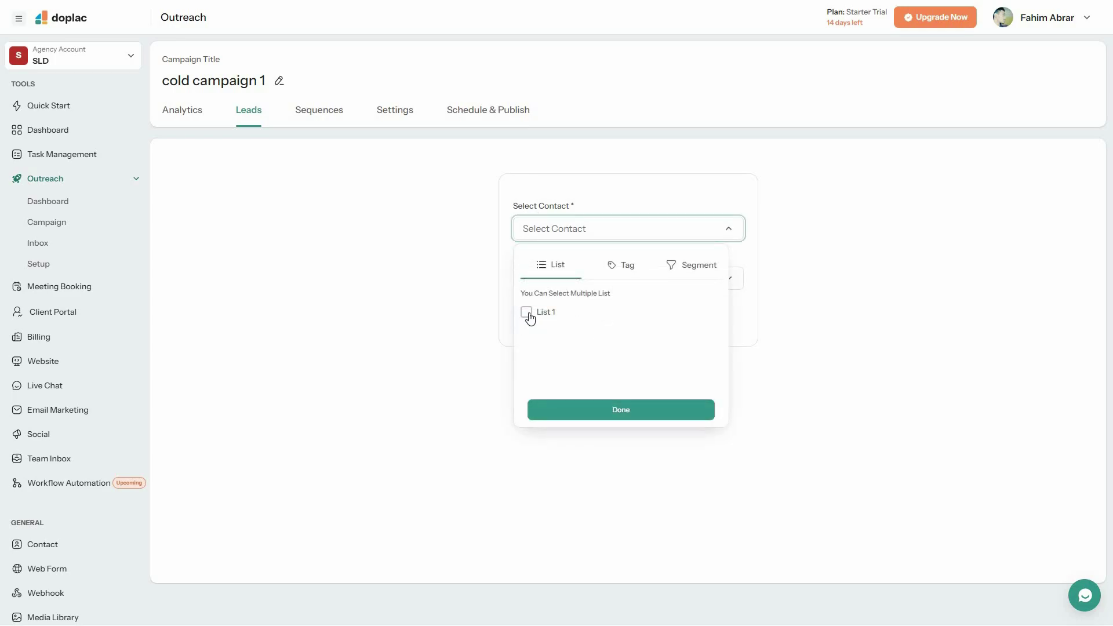
pyautogui.click(527, 314)
pyautogui.click(651, 415)
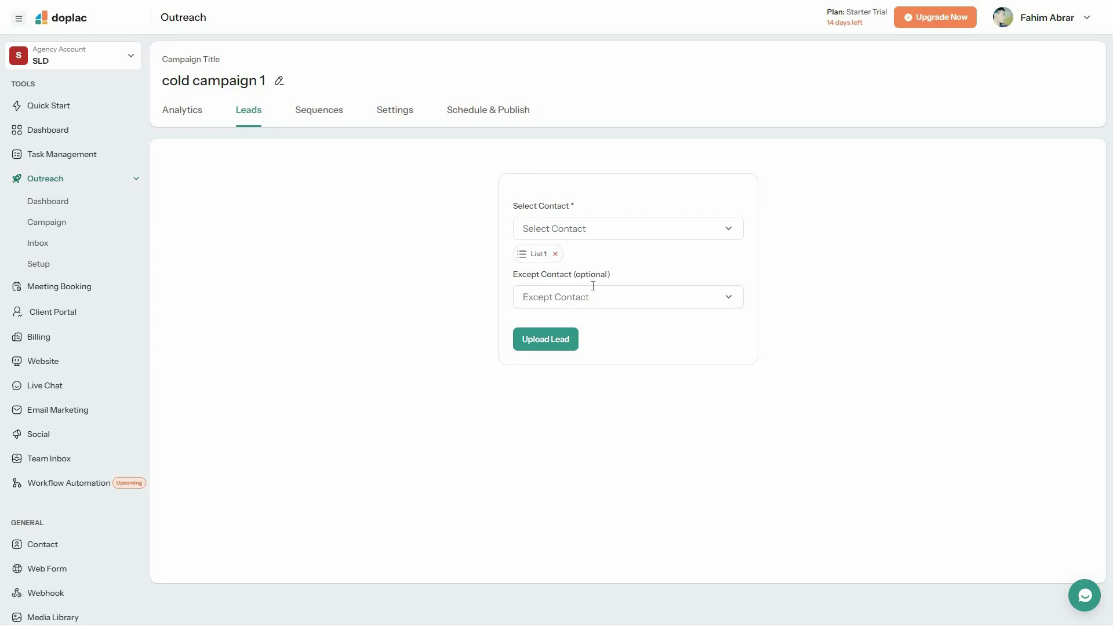
pyautogui.click(571, 342)
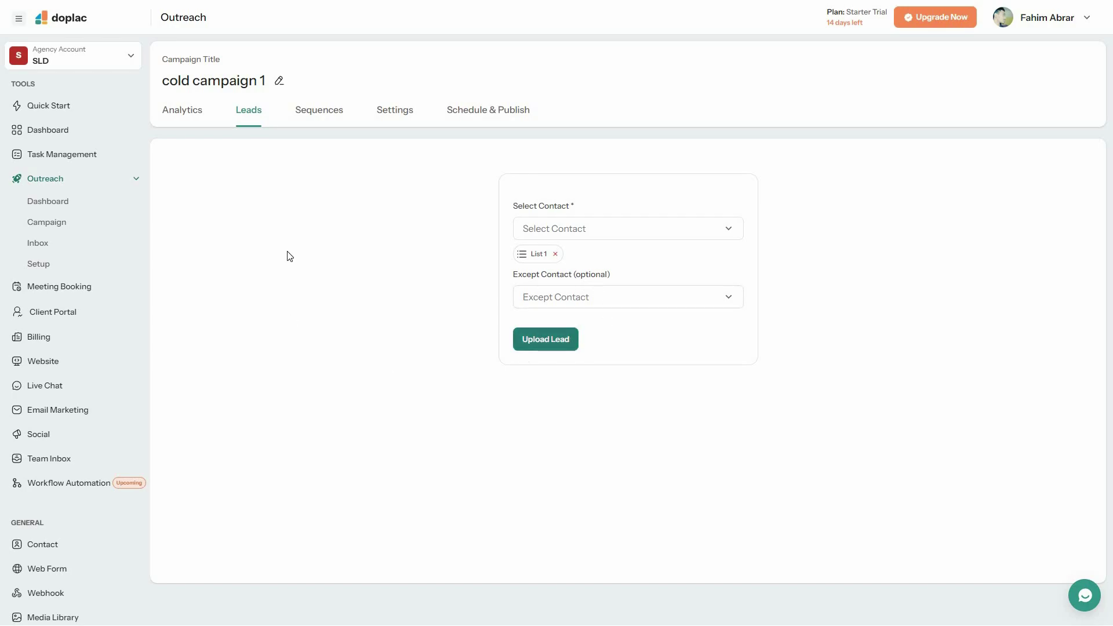
# - Open the campaign's sequences and view the action types available for Step 1
pyautogui.click(319, 115)
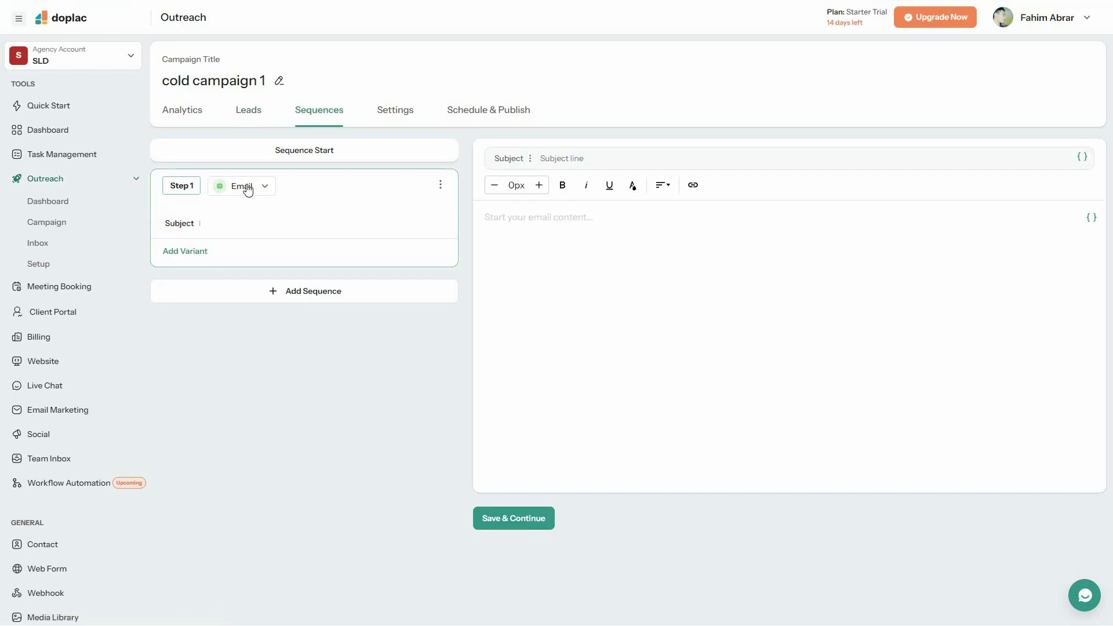
pyautogui.click(270, 189)
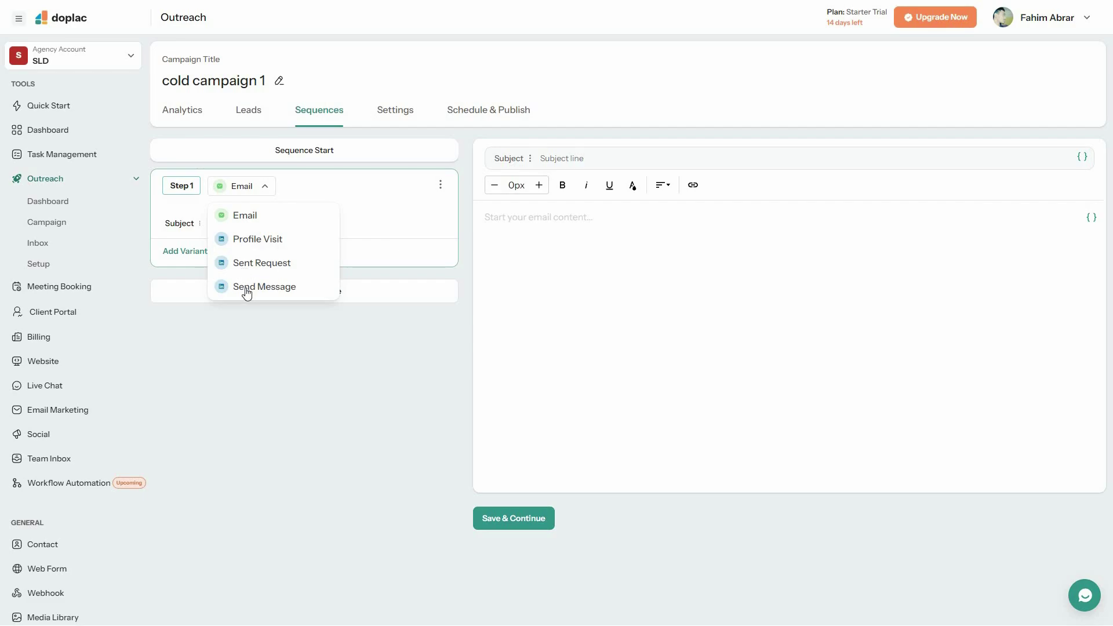
pyautogui.click(225, 191)
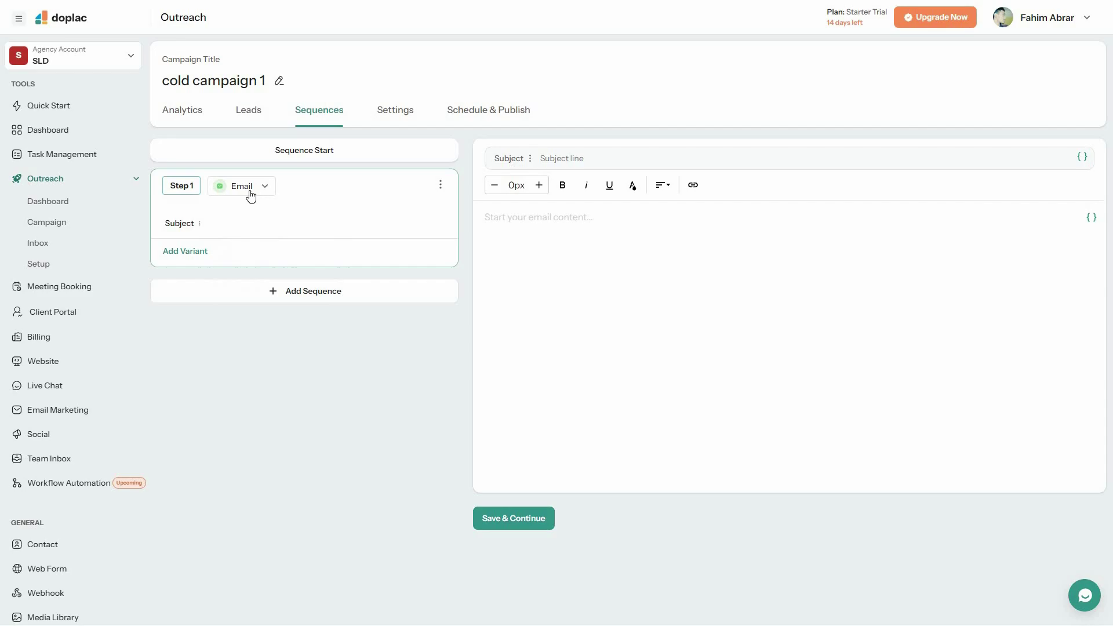
# - Add a second variant to the Step 1 email and add another email sequence as Step 2
pyautogui.click(186, 252)
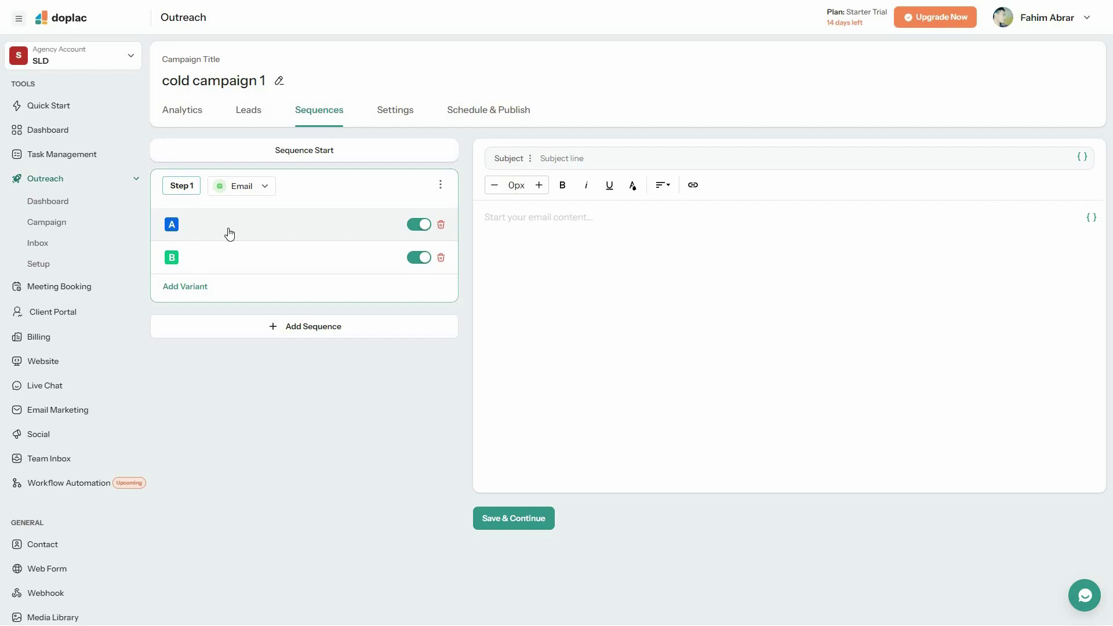
pyautogui.click(235, 270)
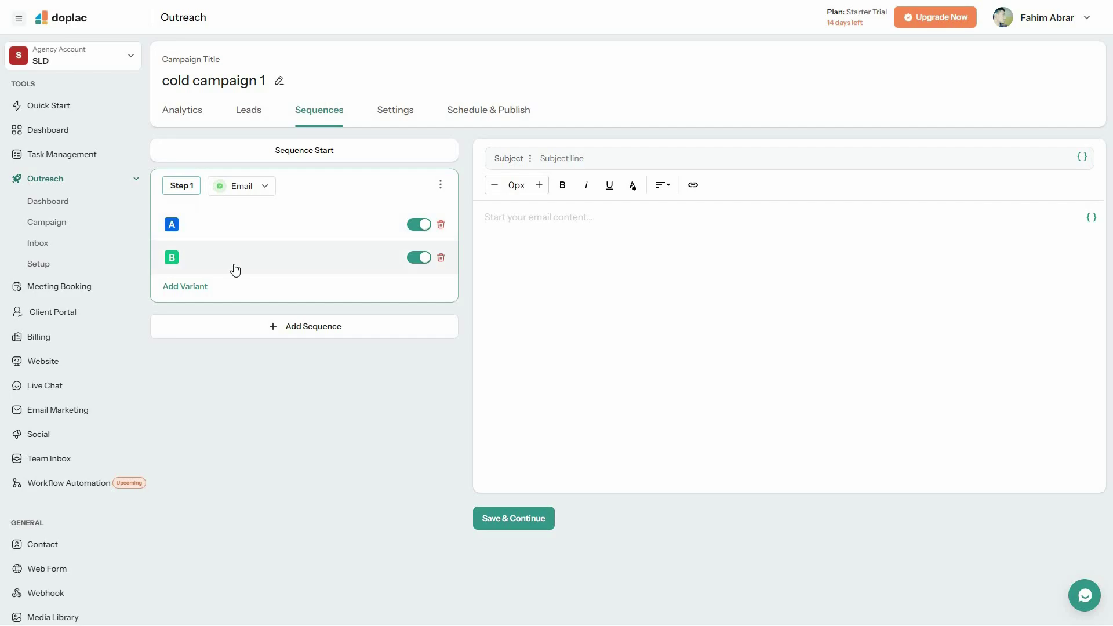
pyautogui.click(327, 334)
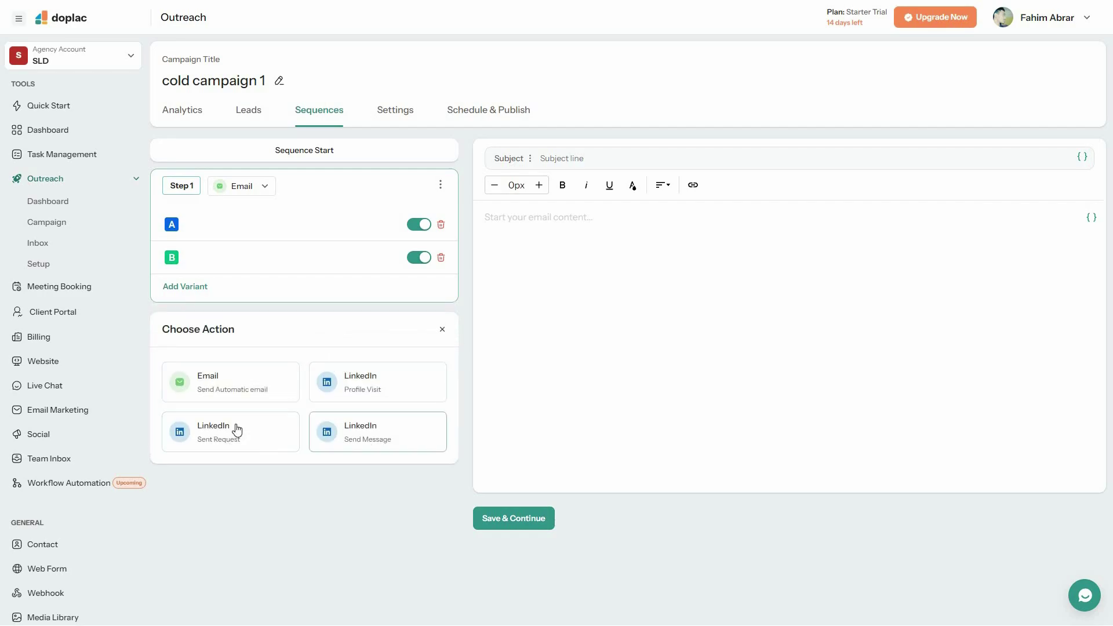
pyautogui.click(255, 388)
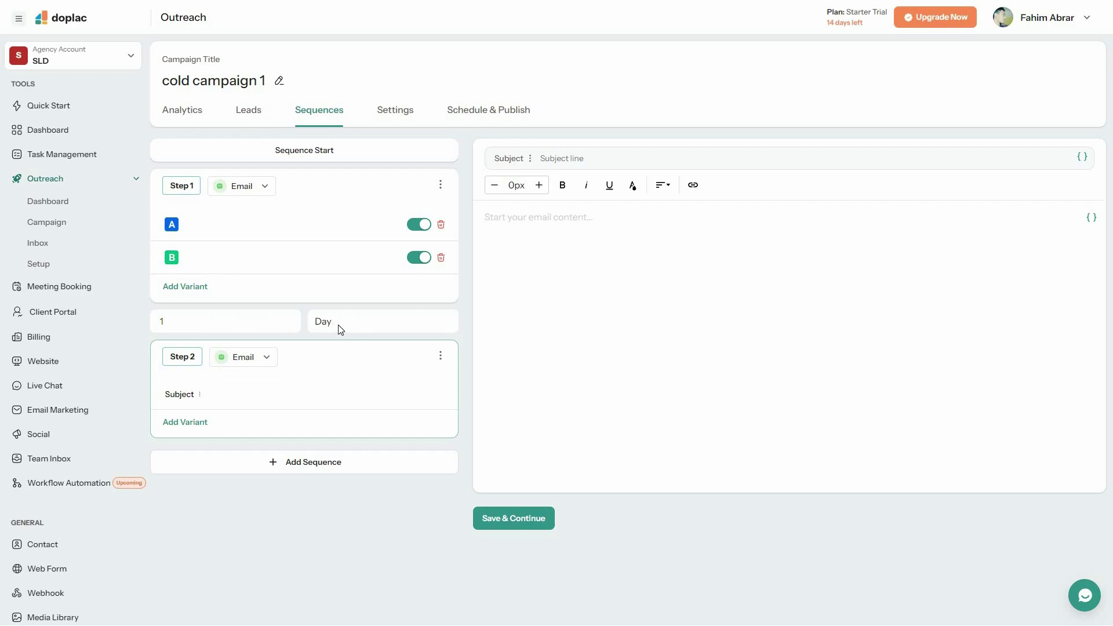
# - View the contact and business personalization variables available for the Step 2 email's body and the variables for its subject line
pyautogui.click(580, 219)
pyautogui.click(1093, 220)
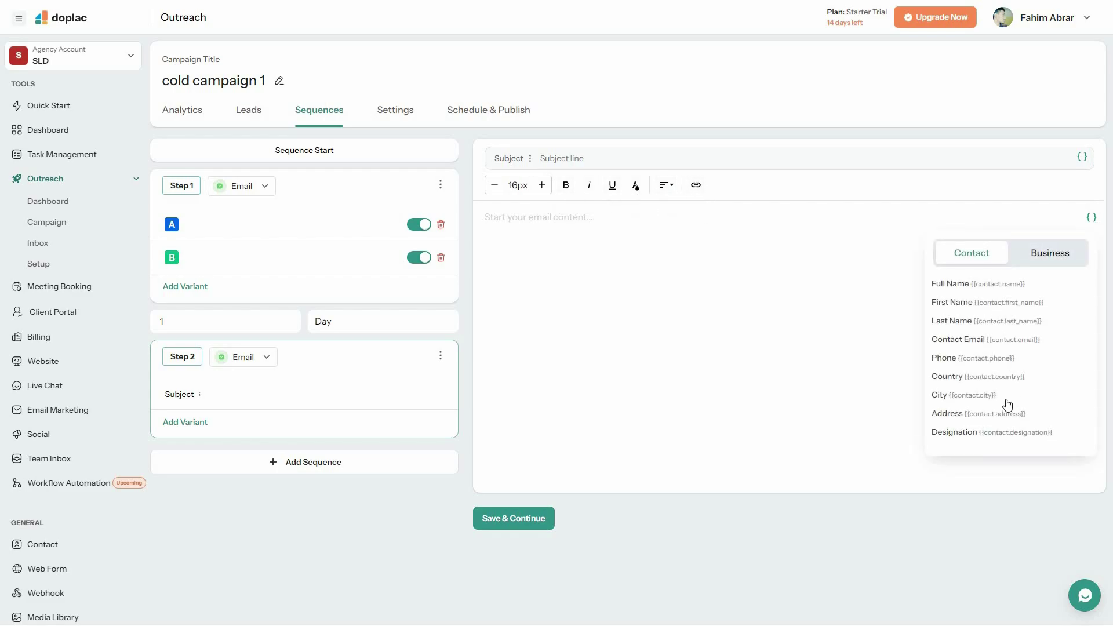
pyautogui.scroll(-1, 1007, 439)
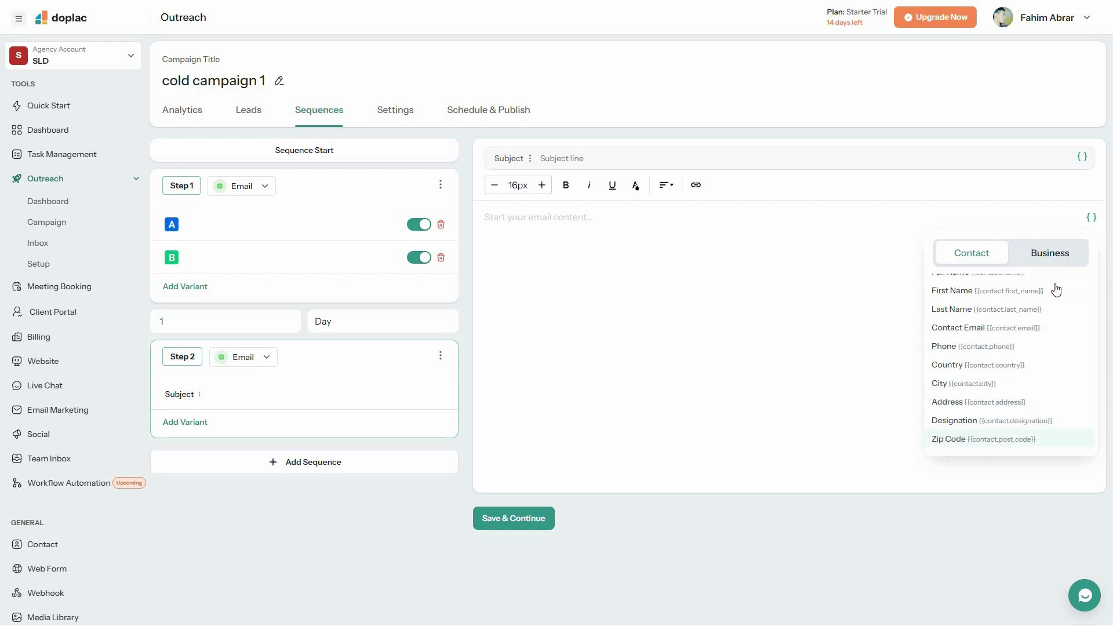
pyautogui.click(1056, 261)
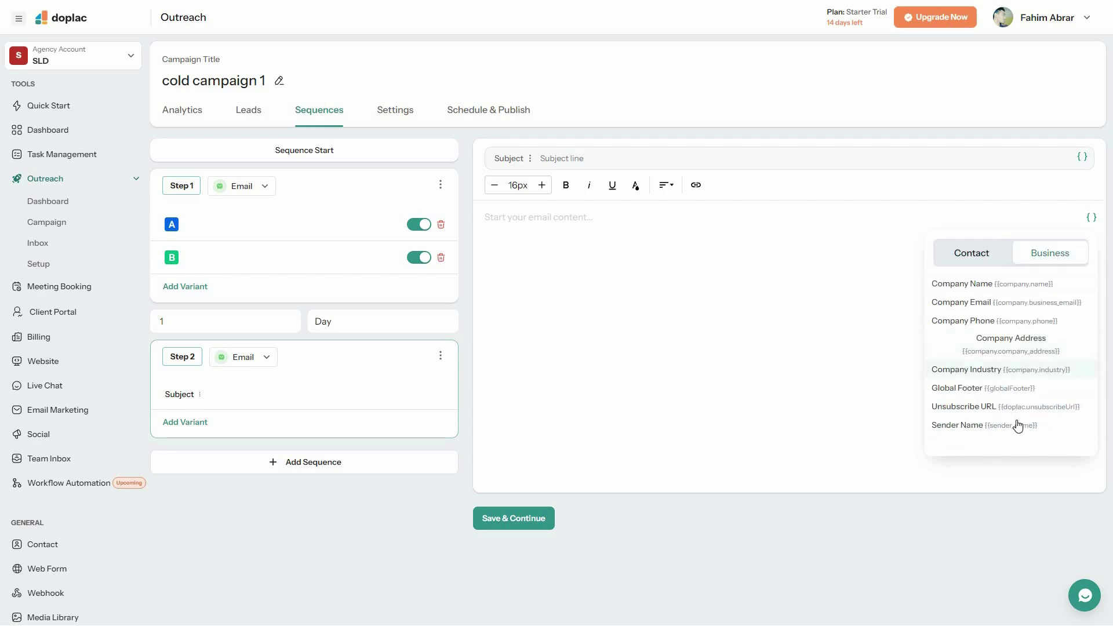
pyautogui.click(565, 243)
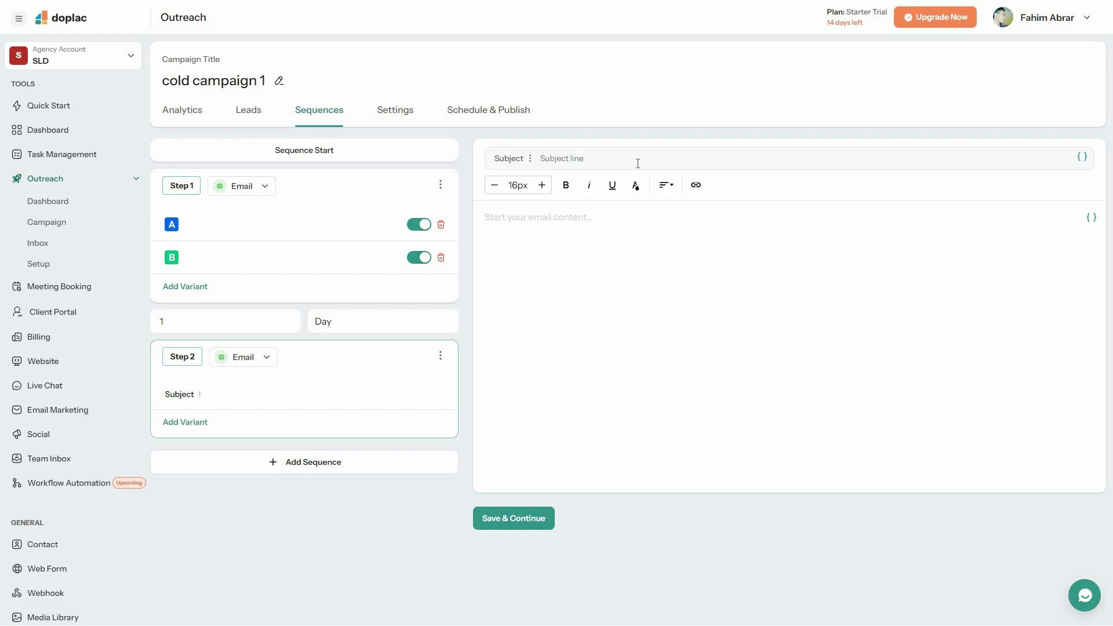
pyautogui.click(1080, 157)
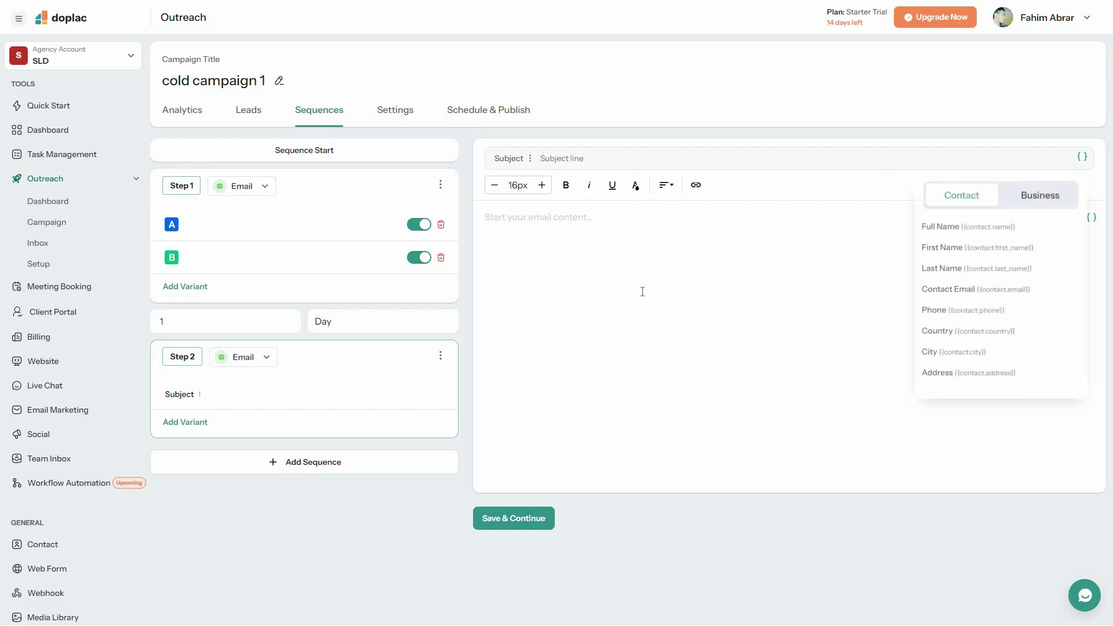
pyautogui.click(567, 284)
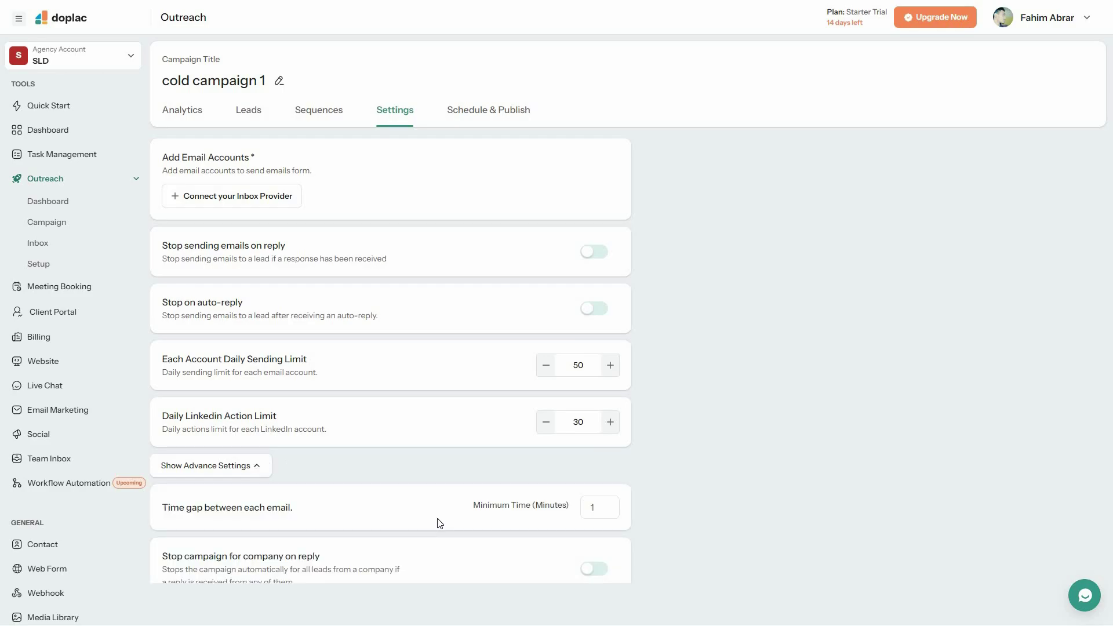
# - Review the campaign's sending and advanced settings and open its schedule and publish section
pyautogui.scroll(-1, 441, 493)
pyautogui.scroll(1, 460, 119)
pyautogui.click(500, 116)
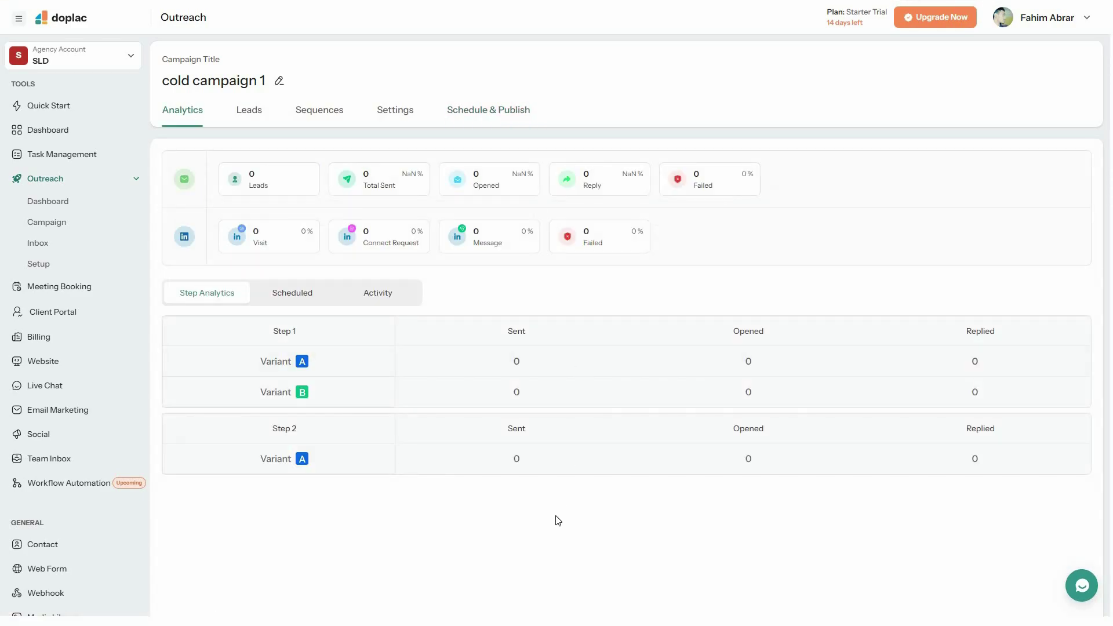
# - View the Outreach inbox and the account setup page
pyautogui.click(46, 248)
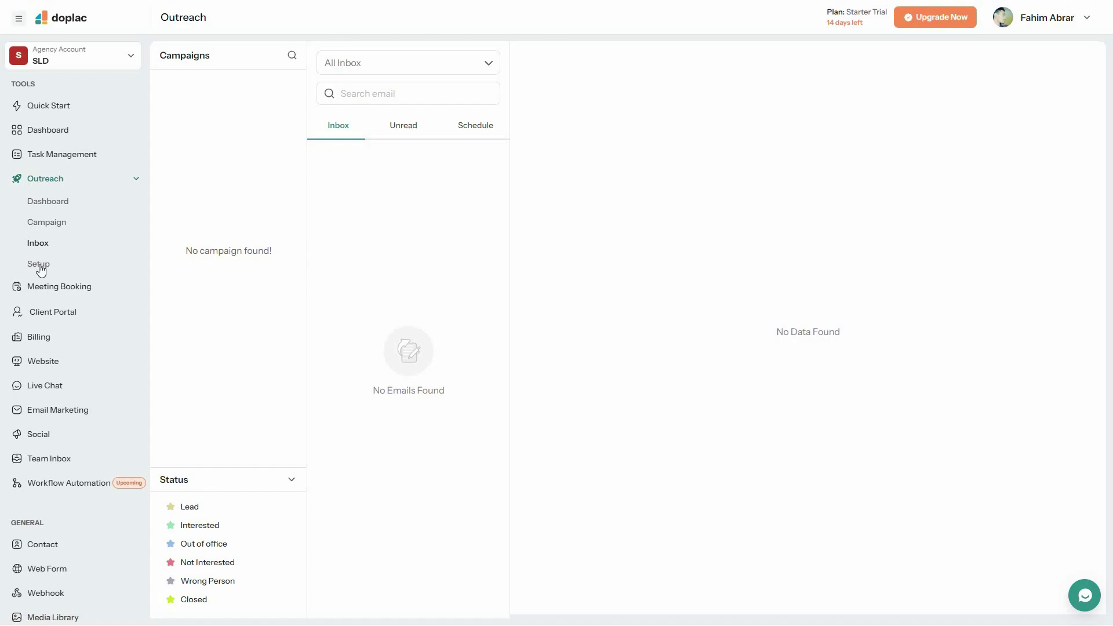
pyautogui.click(439, 275)
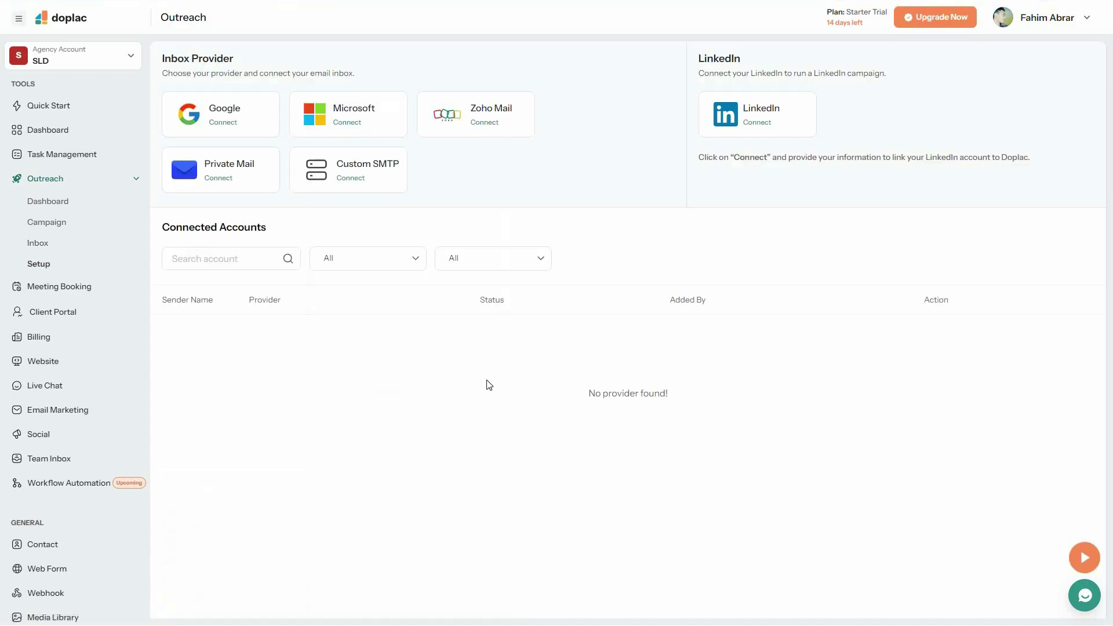
# - Start the Meeting Booking setup with the default 30 Min Meeting type and continue to the calendar connection stage
pyautogui.click(76, 298)
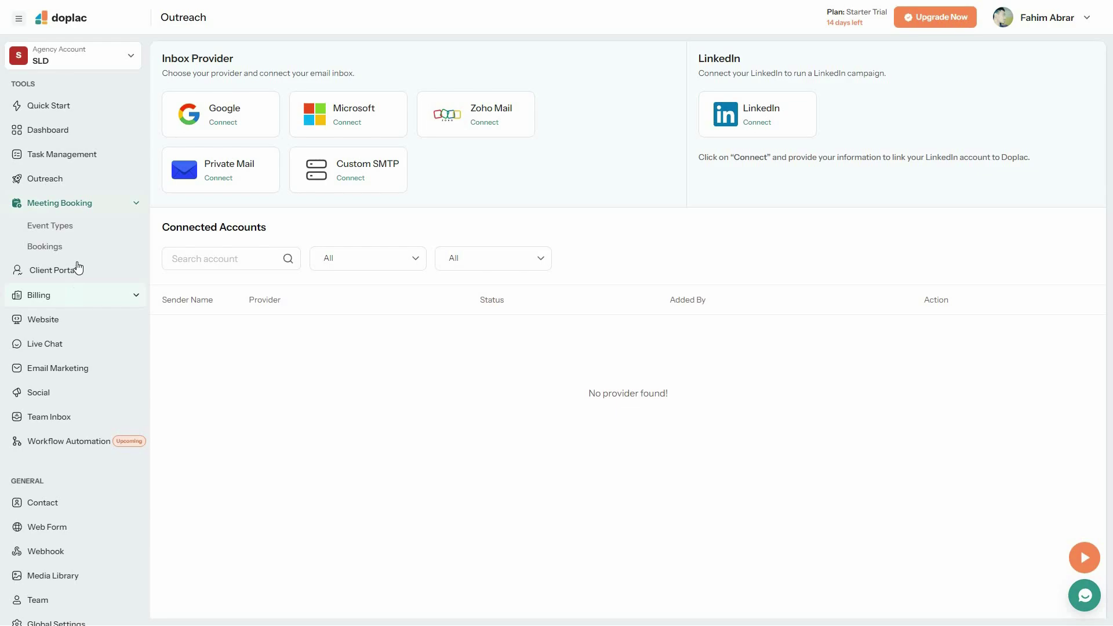
pyautogui.click(52, 230)
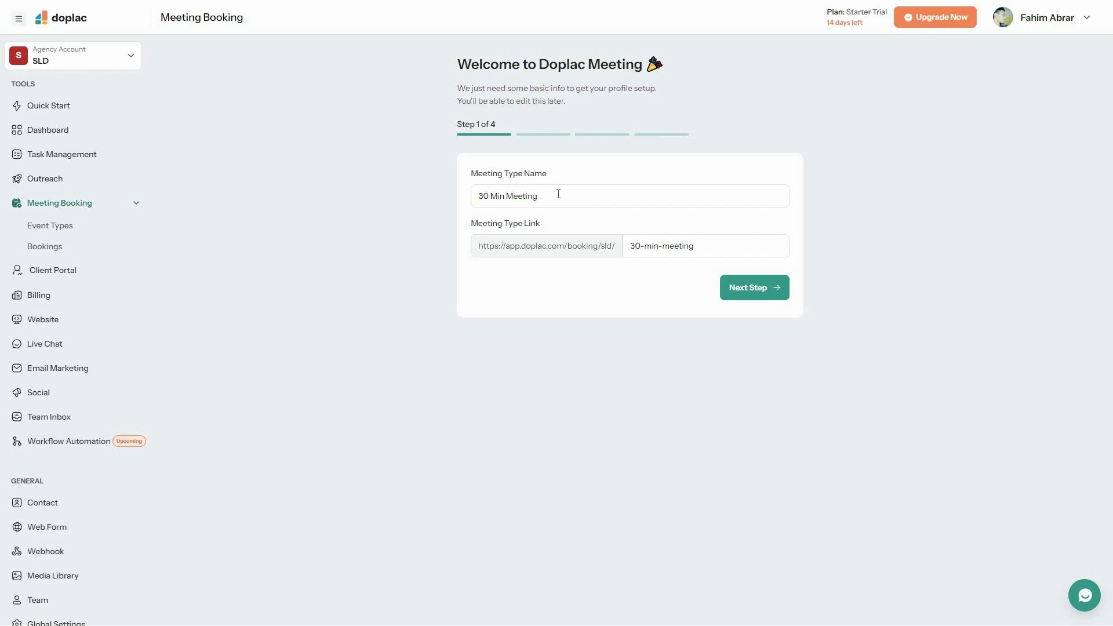
pyautogui.click(567, 196)
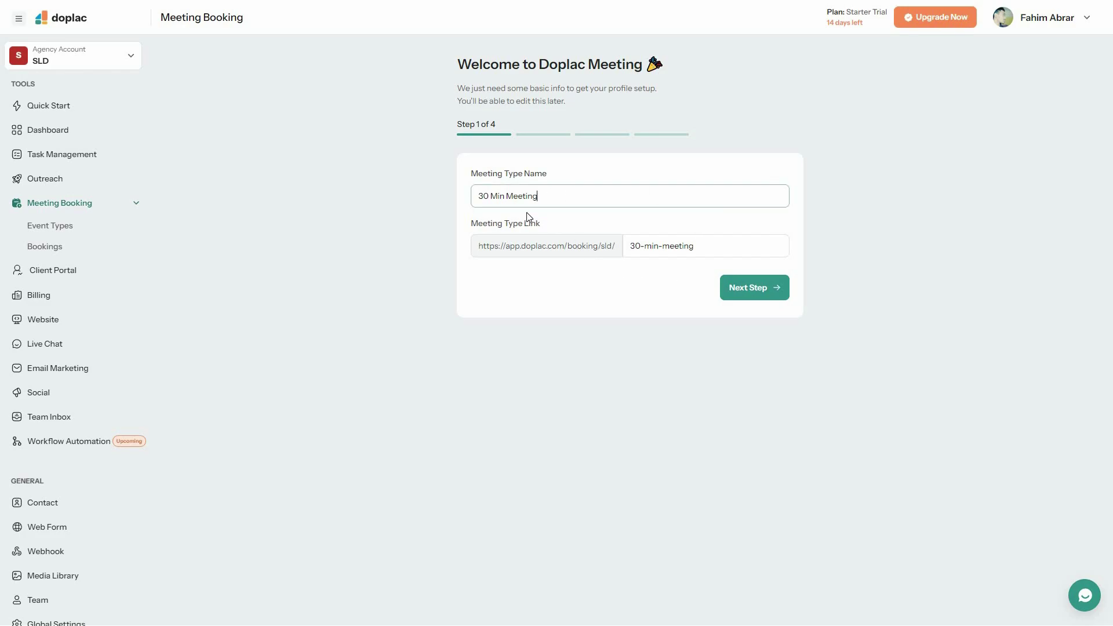
pyautogui.click(747, 288)
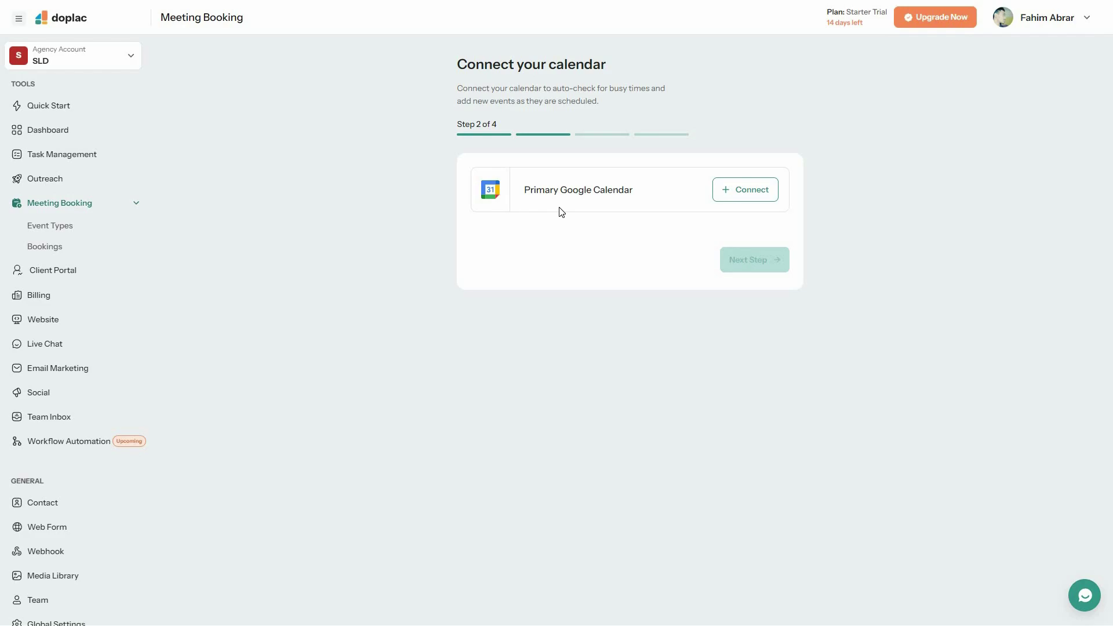
pyautogui.click(606, 137)
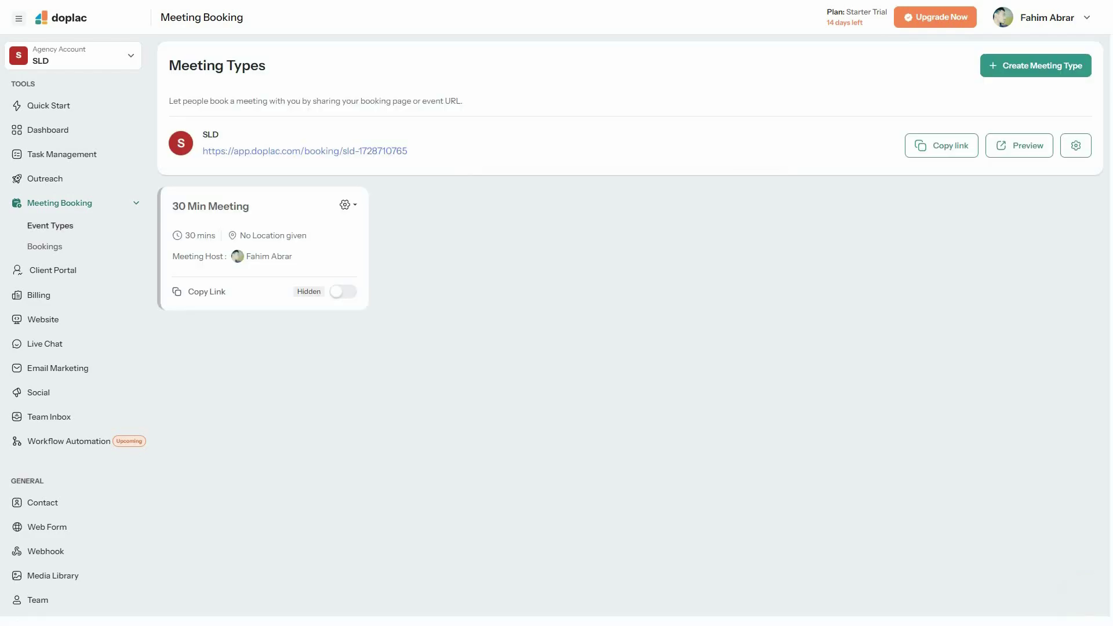
# - View the 30 Min Meeting's event setup and availability, and open the blank meeting planning form from Bookings
pyautogui.click(224, 216)
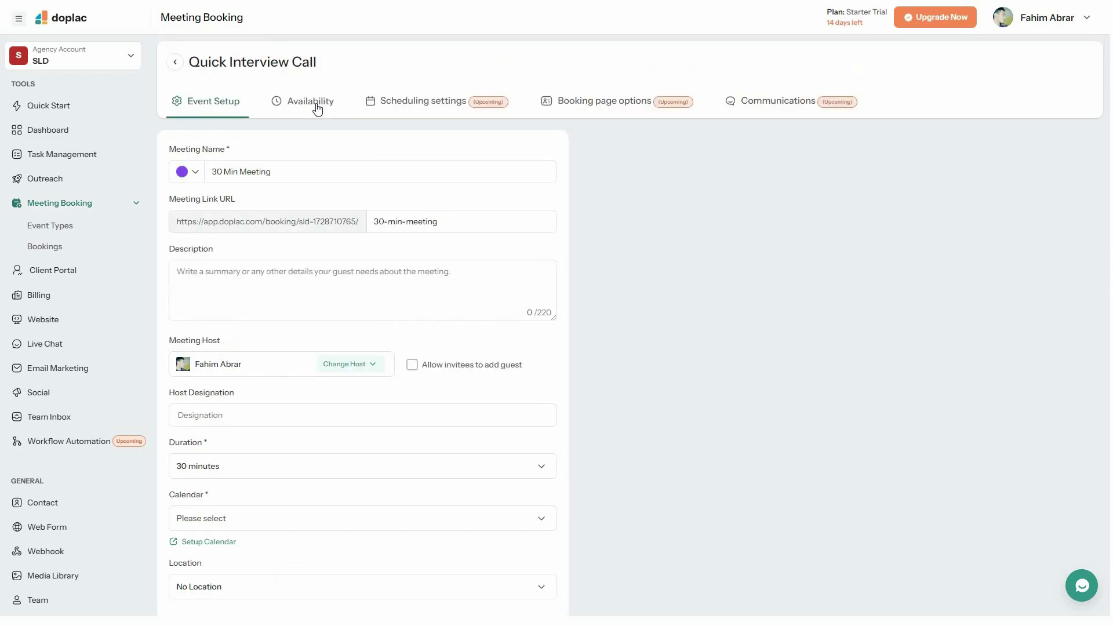
pyautogui.click(307, 101)
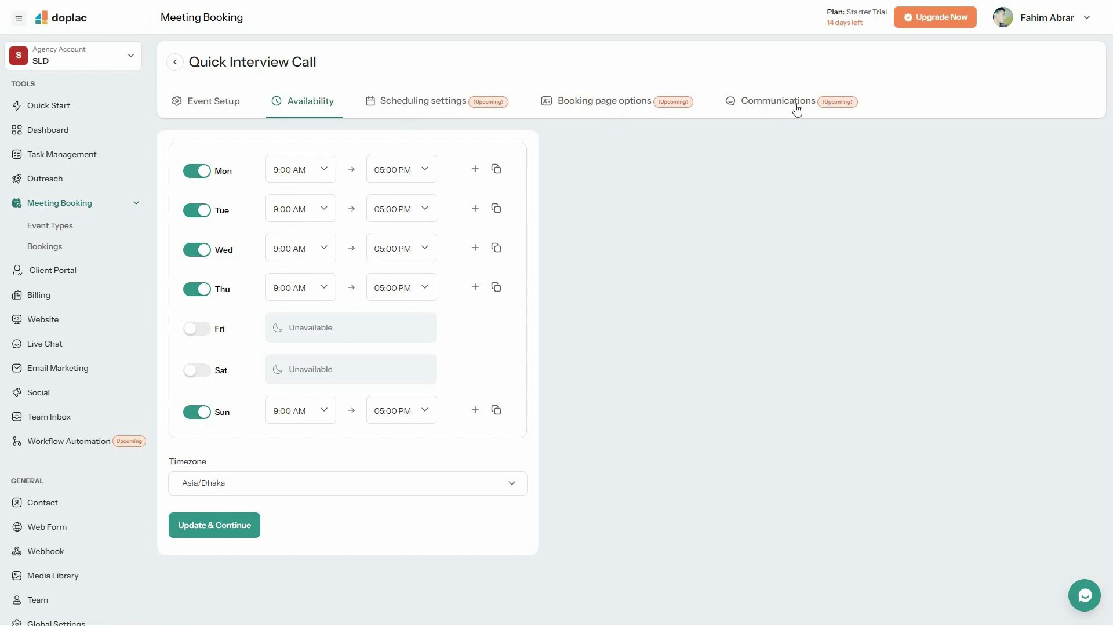
pyautogui.click(53, 251)
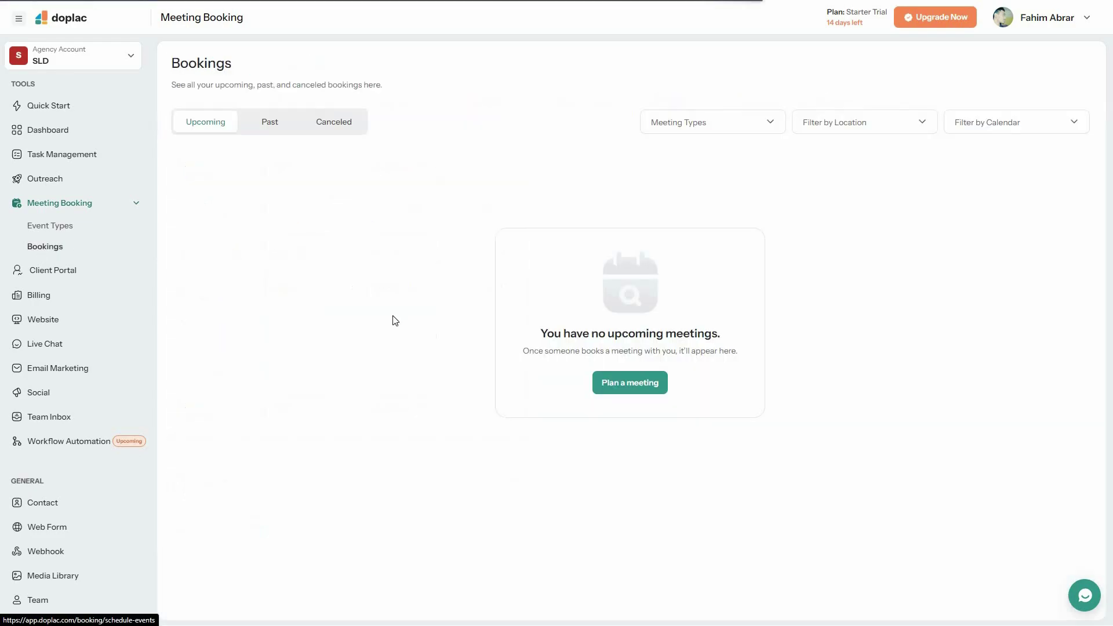
pyautogui.click(632, 393)
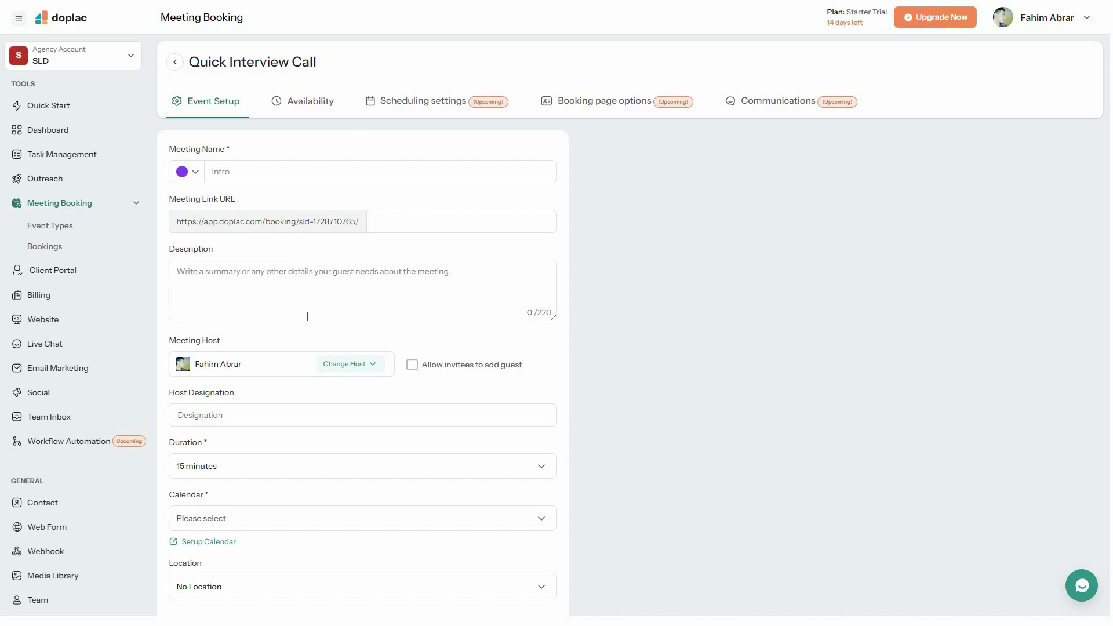
# - View the Client Portal's Orders and Services pages
pyautogui.click(59, 271)
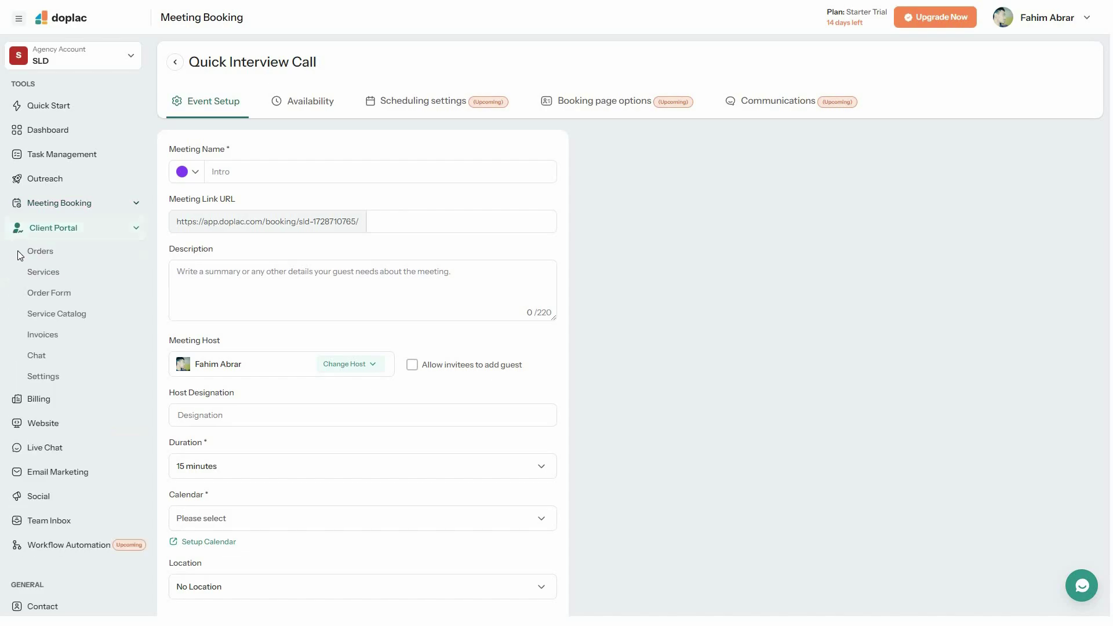
pyautogui.click(62, 257)
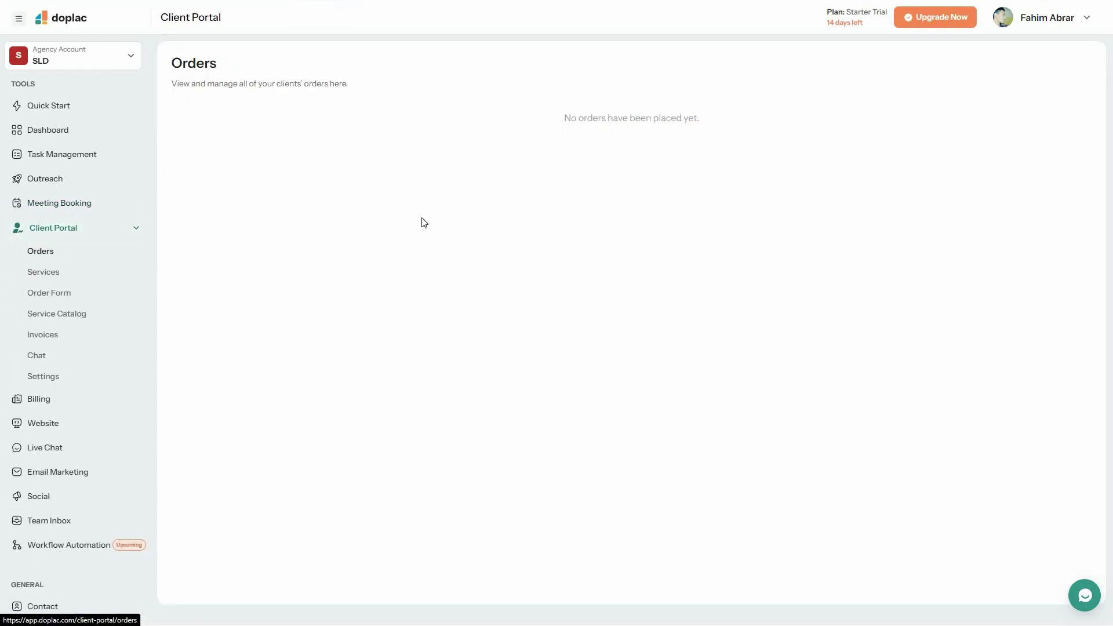
pyautogui.click(49, 277)
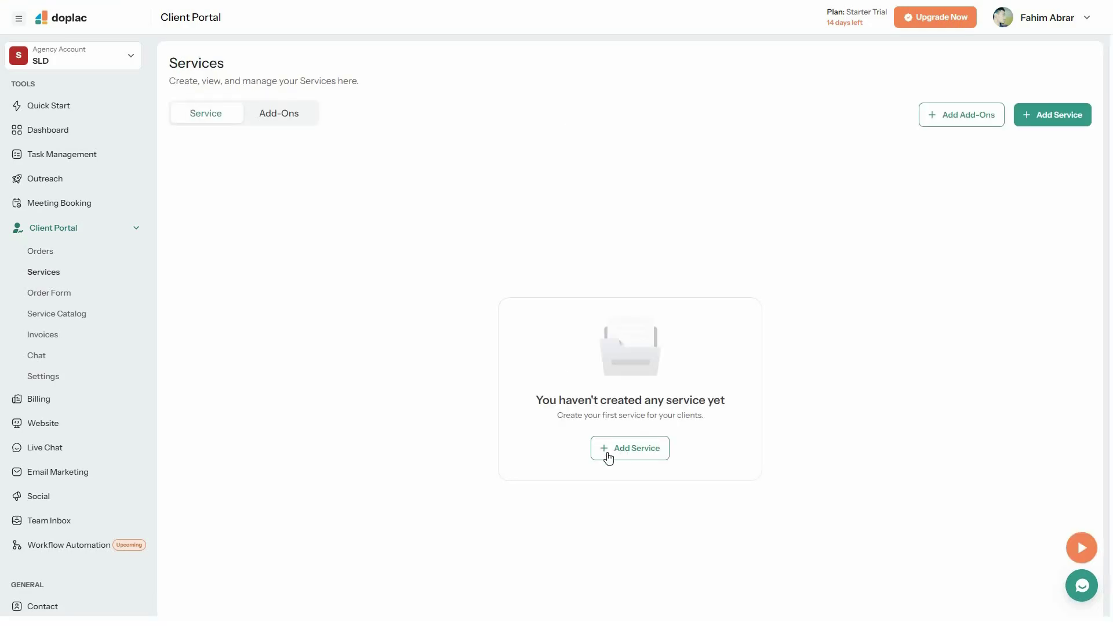
# - Examine the blank forms for adding a new service and a new add-on, including the add-on's payment options
pyautogui.click(608, 459)
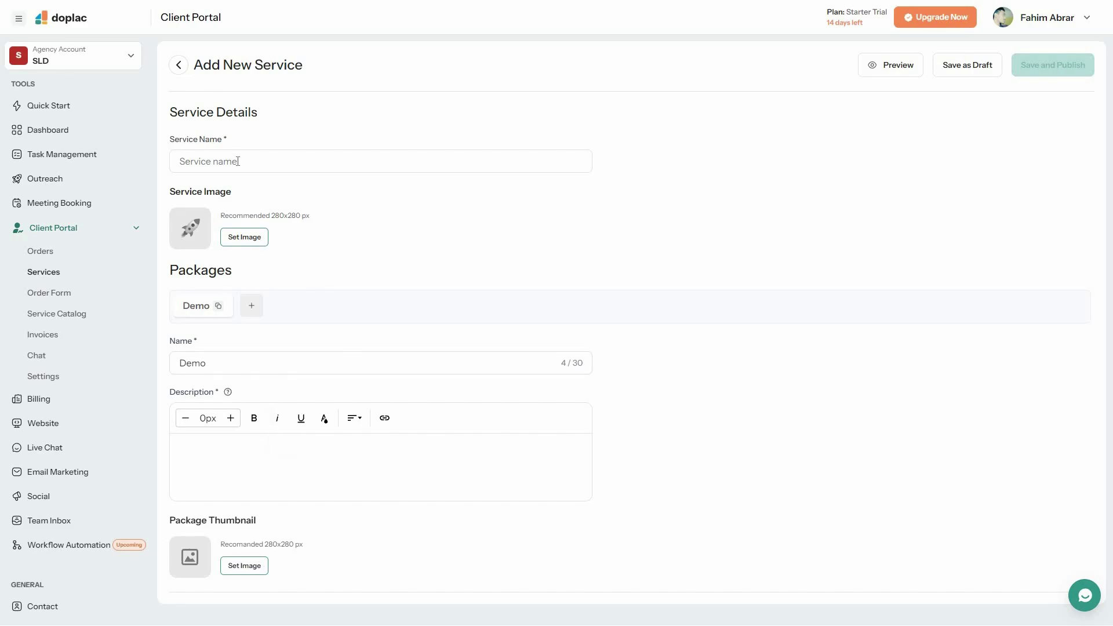
pyautogui.click(179, 65)
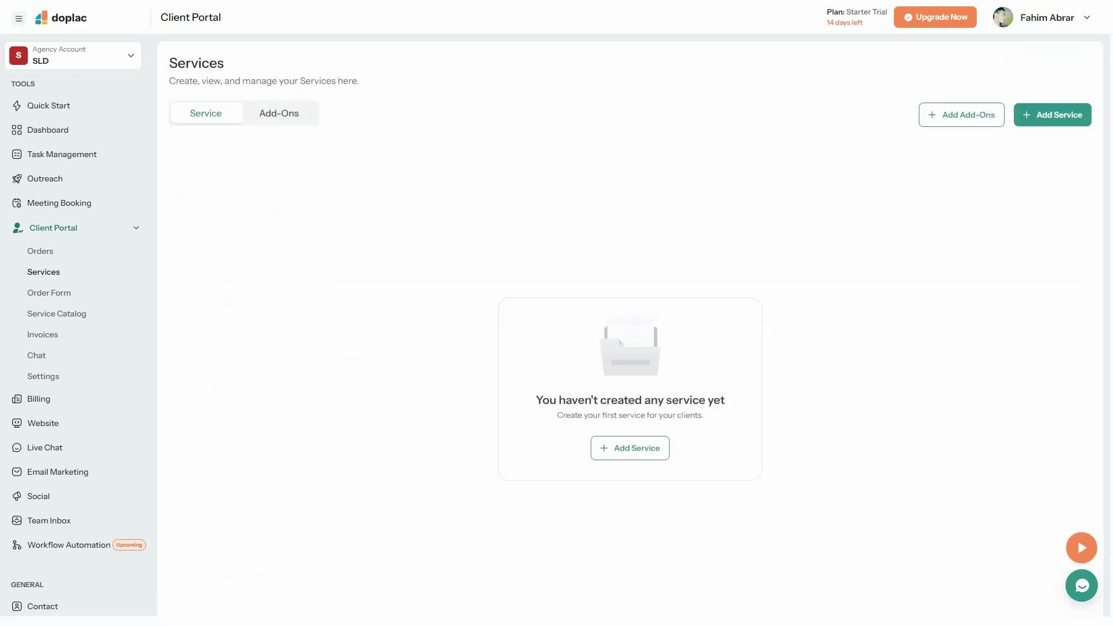
pyautogui.click(967, 119)
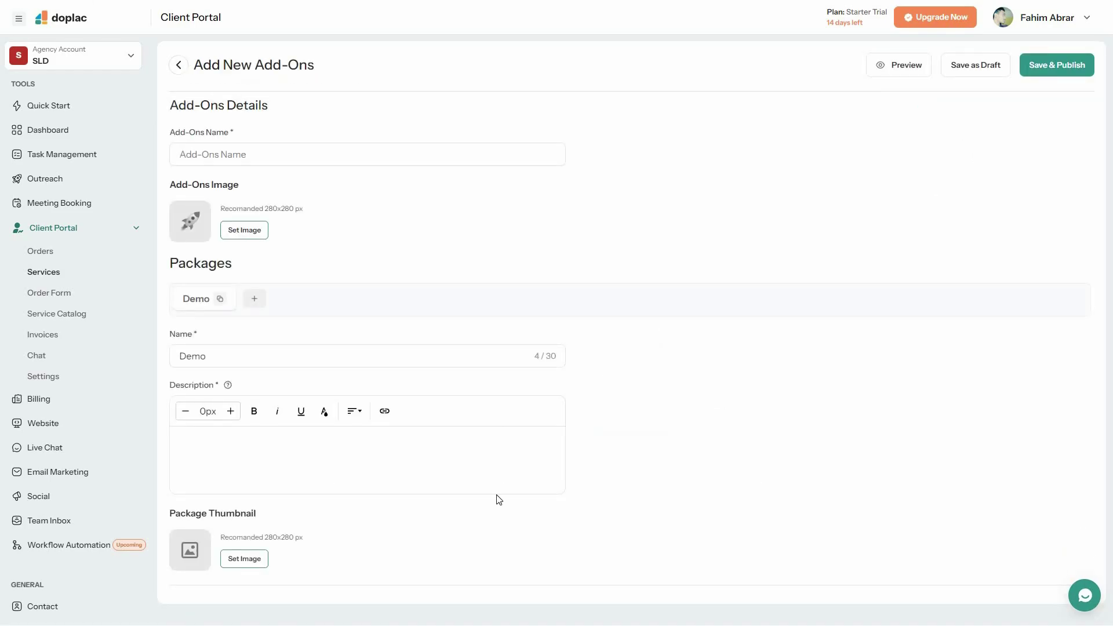
pyautogui.scroll(-1, 604, 519)
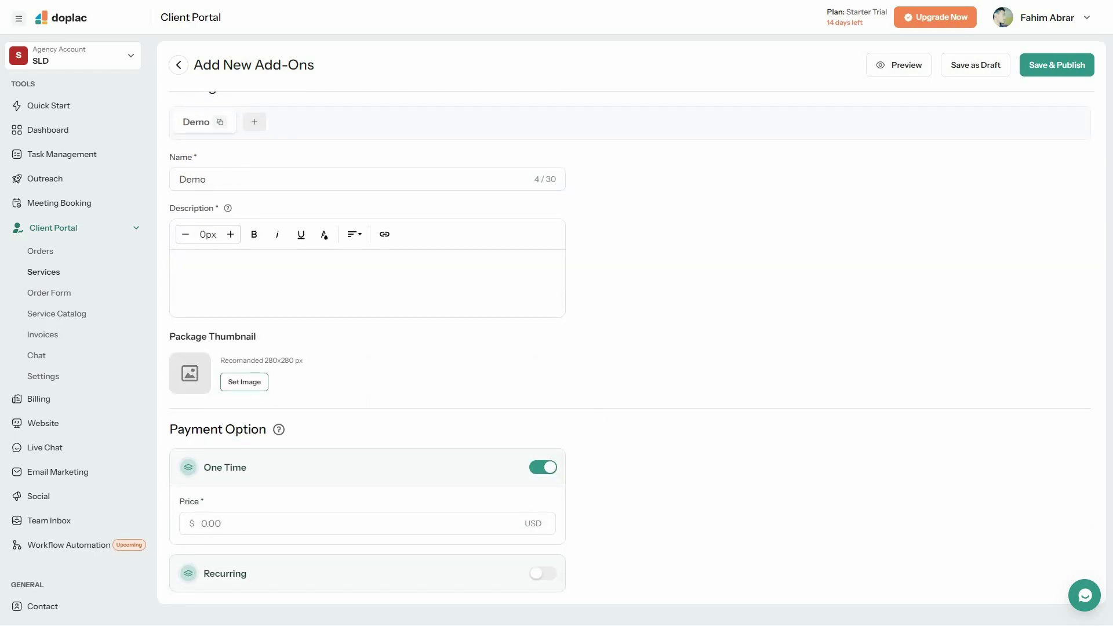
# - Open a new order form and examine its service, add-on, payment method and requirement sections
pyautogui.click(49, 294)
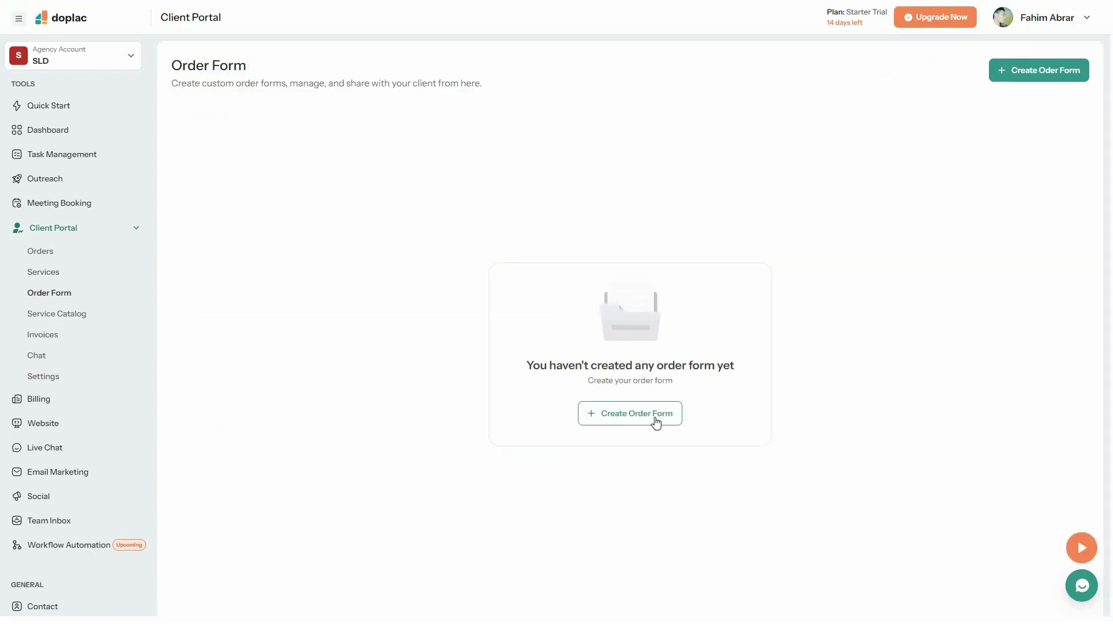
pyautogui.click(656, 422)
pyautogui.scroll(-3, 799, 263)
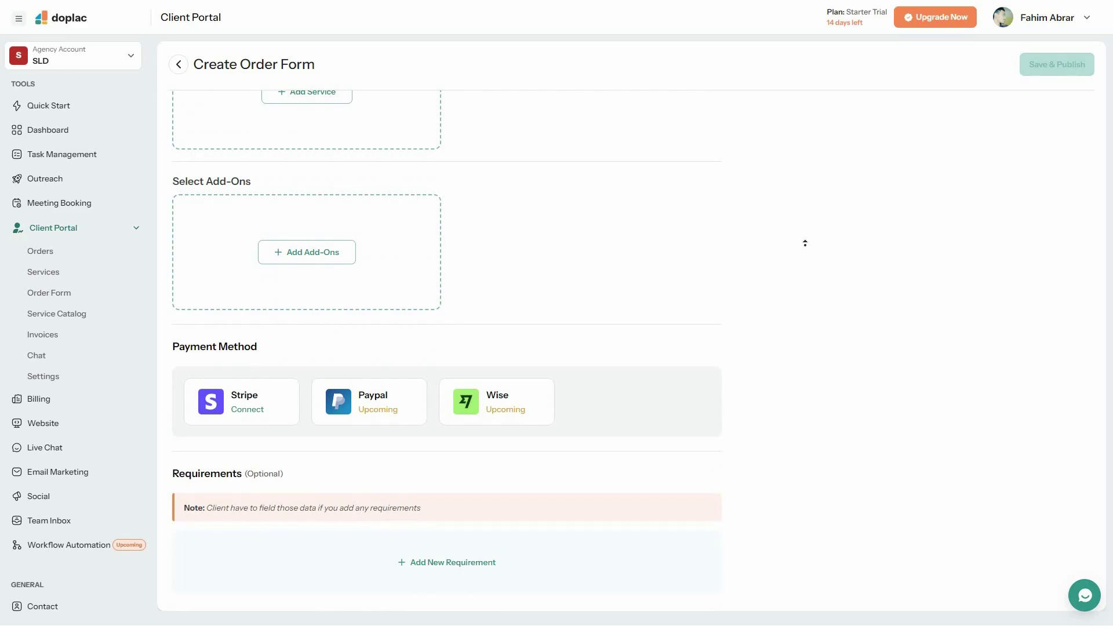
pyautogui.scroll(3, 809, 254)
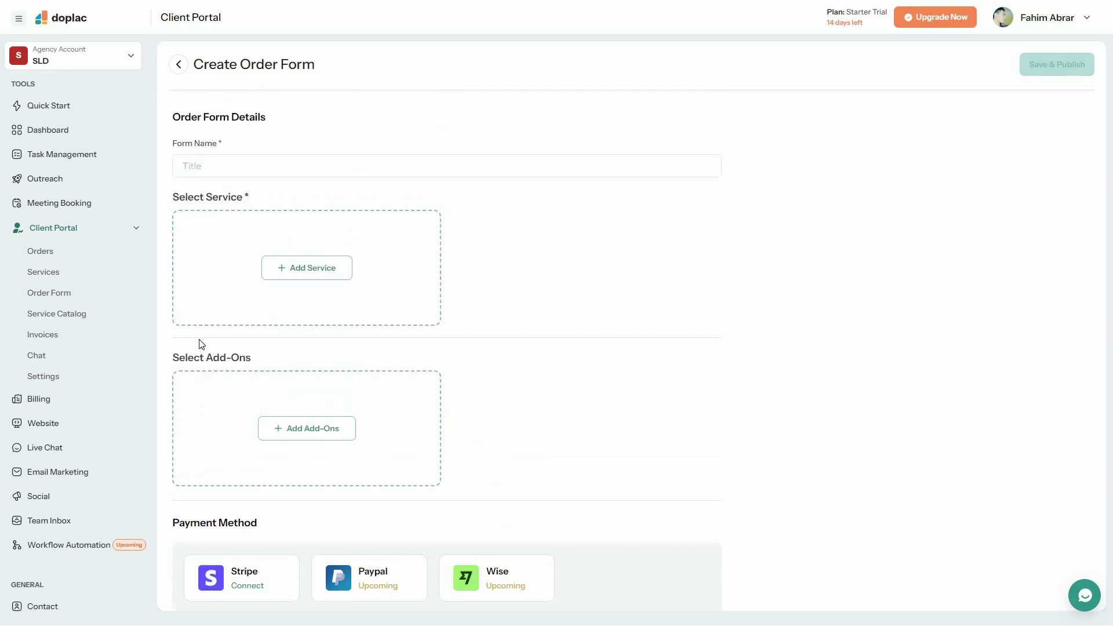
# - Review the Service Catalog settings and open the Client Portal's Invoices page
pyautogui.click(66, 319)
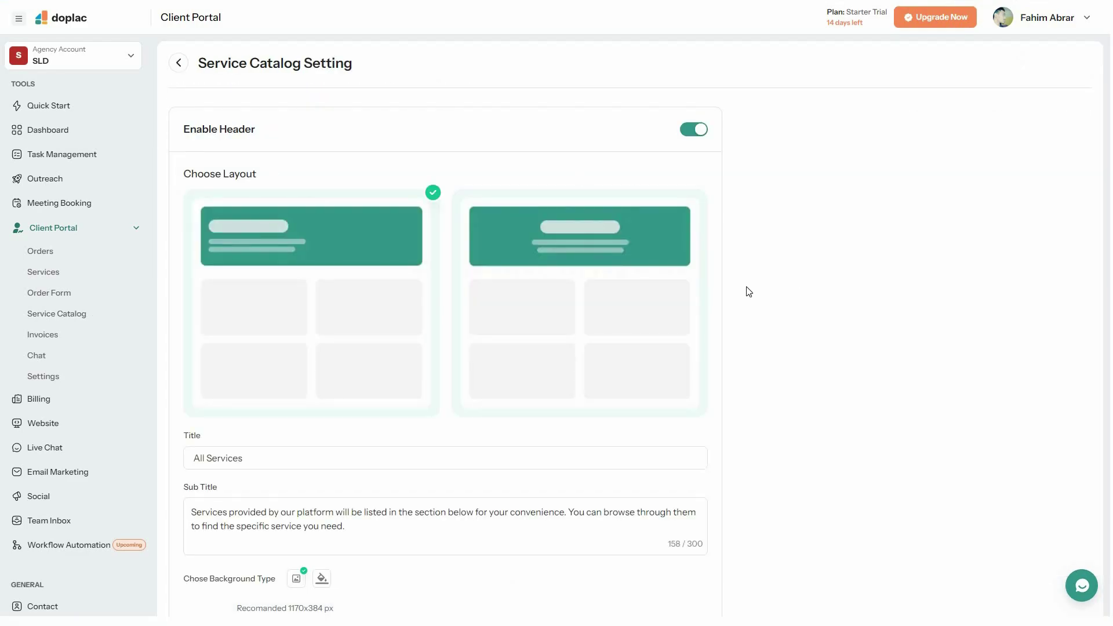
pyautogui.scroll(-7, 735, 339)
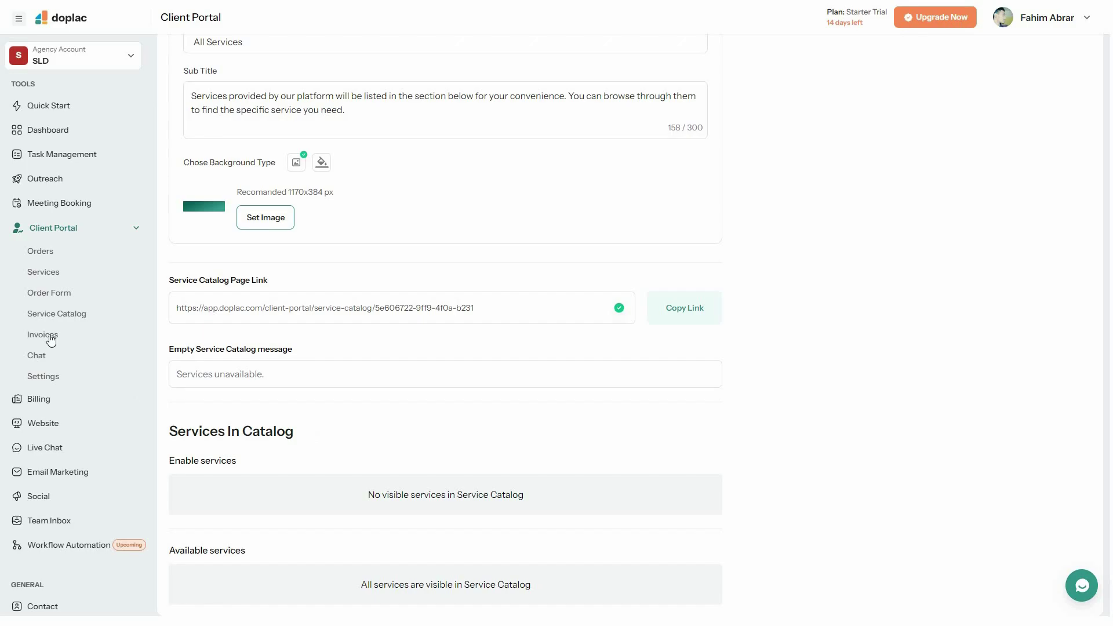
pyautogui.click(49, 337)
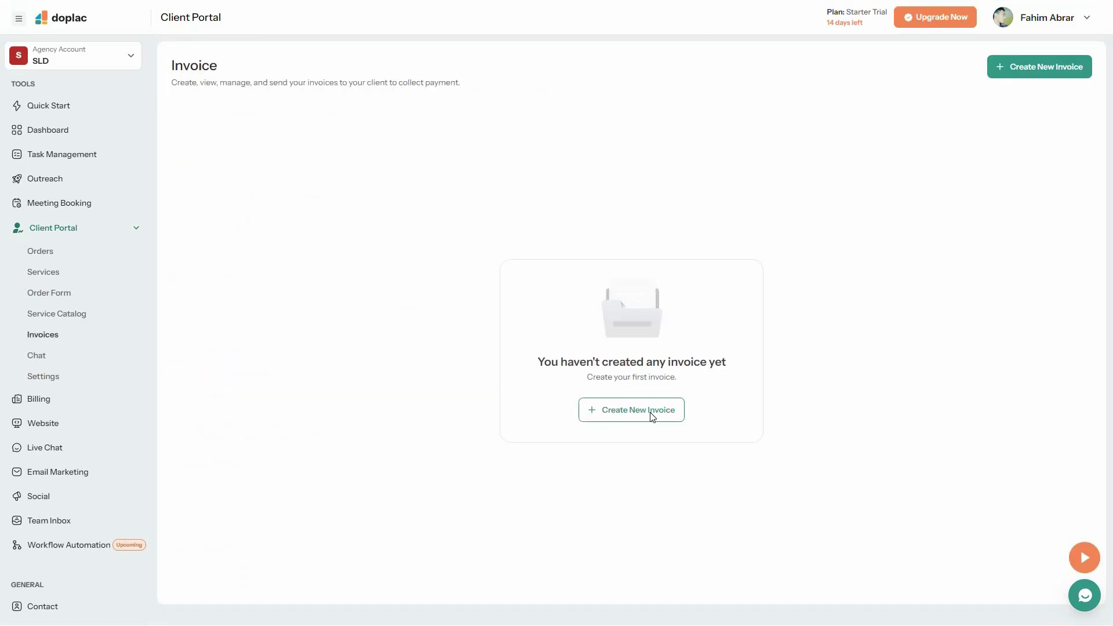
# - Create a client invoice named Test1 and look through its blank invoice form
pyautogui.click(651, 415)
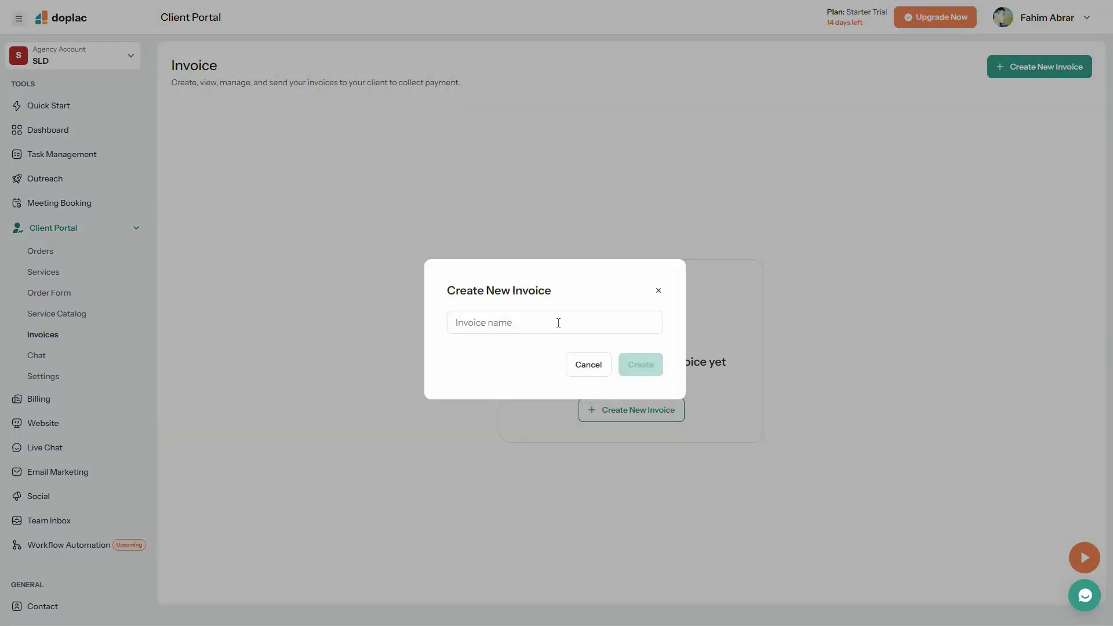
pyautogui.click(500, 329)
pyautogui.write('Test1')
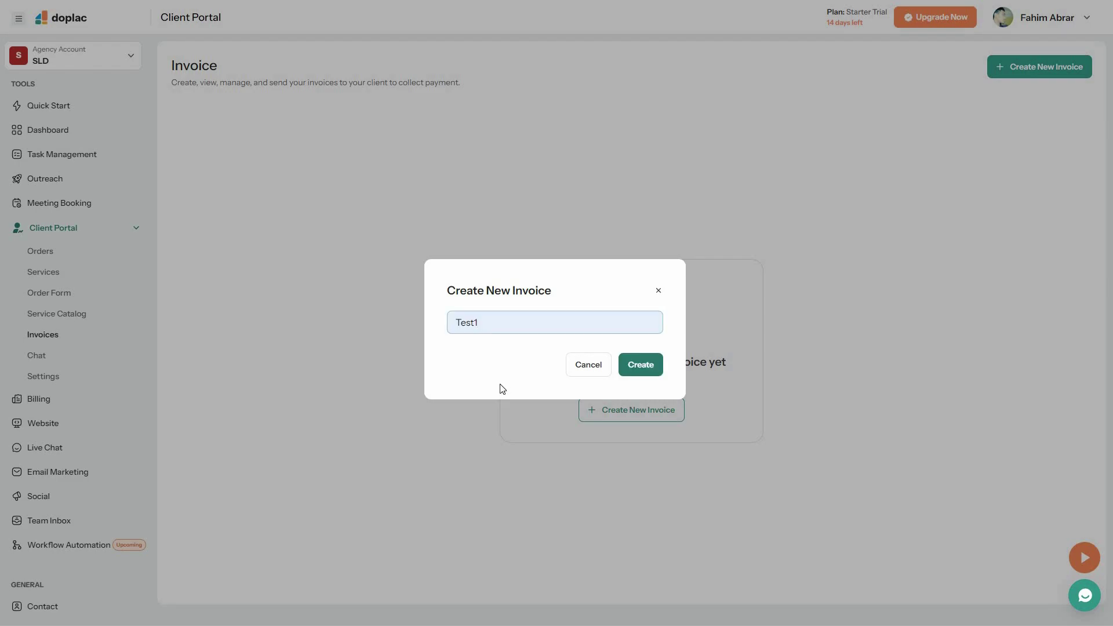
pyautogui.press('Return')
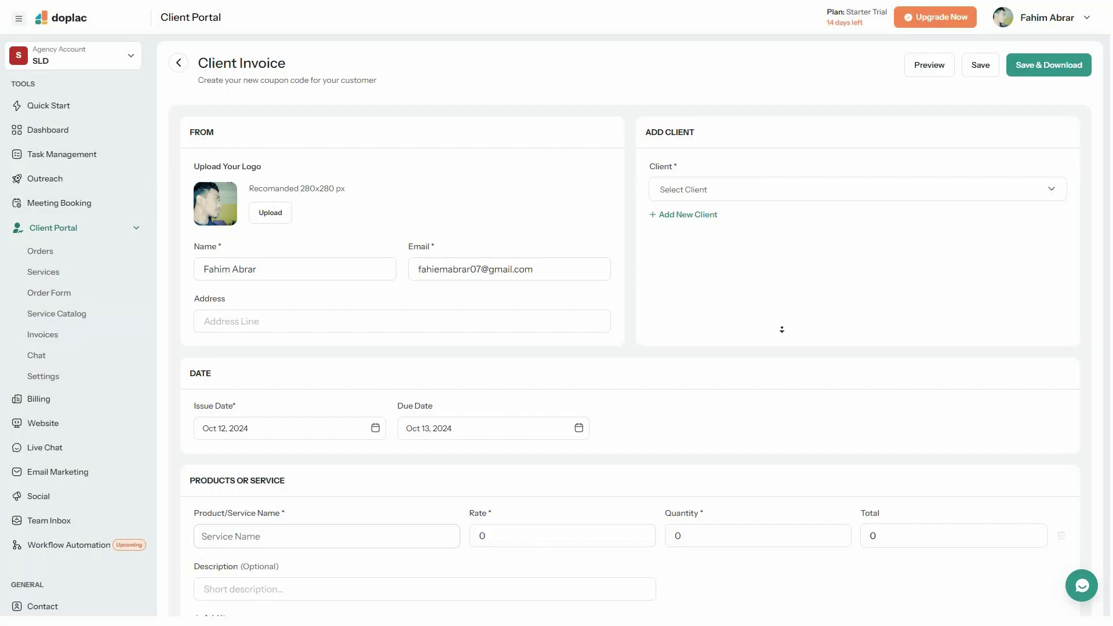
pyautogui.scroll(-4, 781, 331)
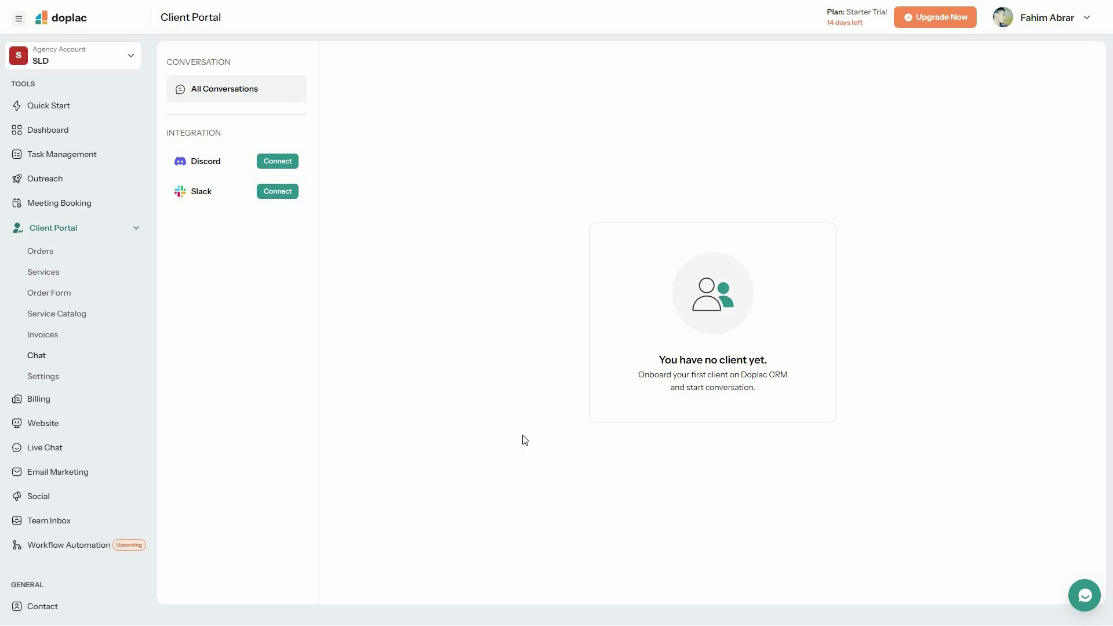
# - Review the Client Portal settings for order status, billing details and general options
pyautogui.click(42, 377)
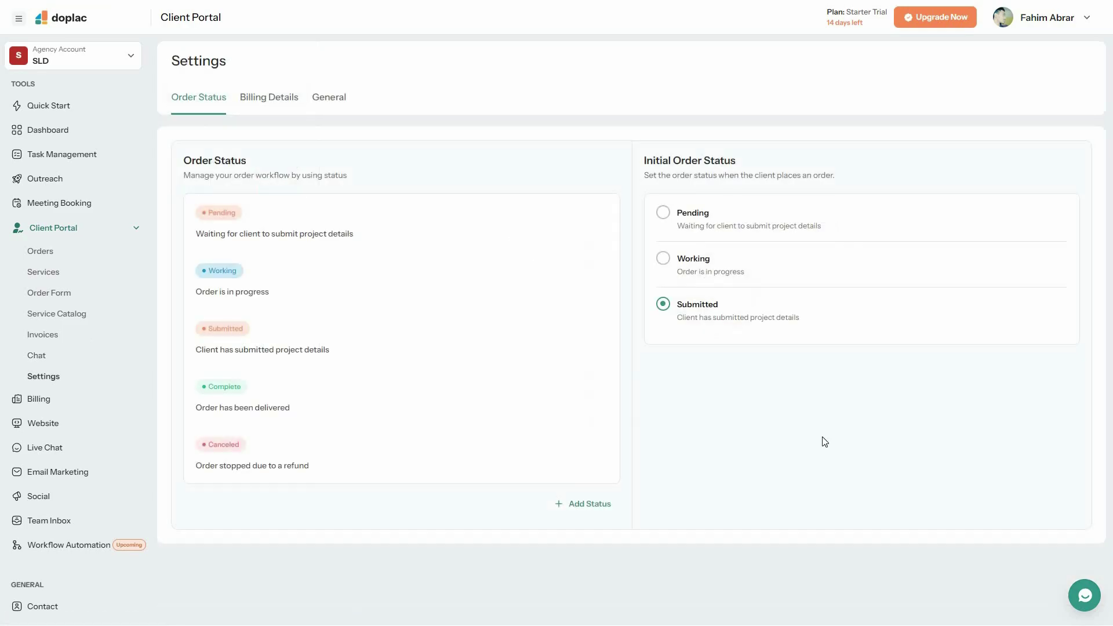
pyautogui.click(280, 102)
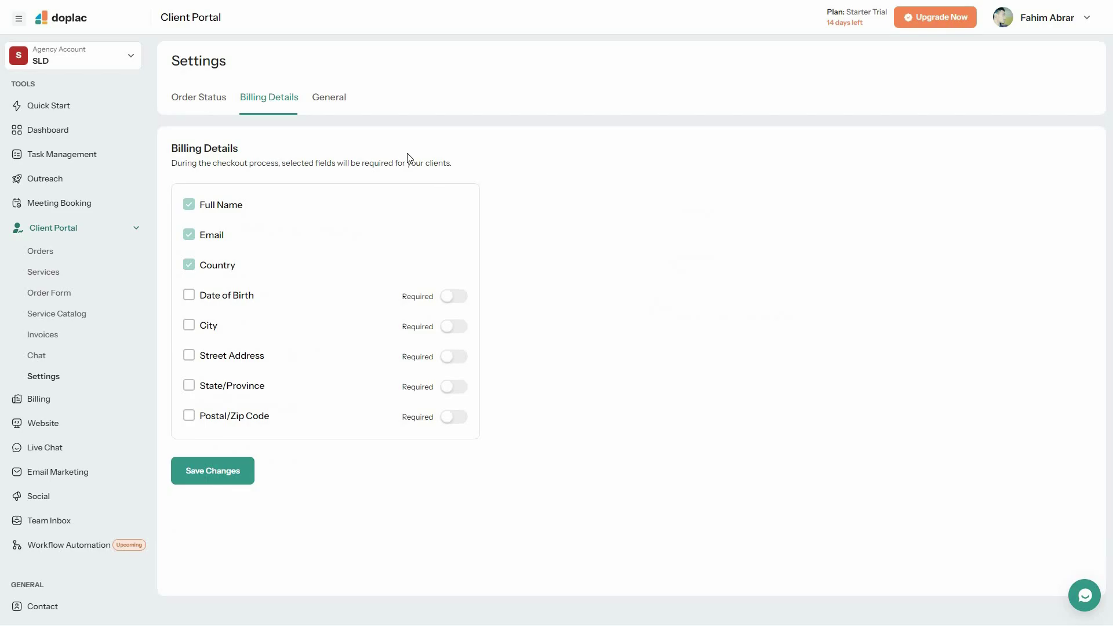
pyautogui.click(336, 105)
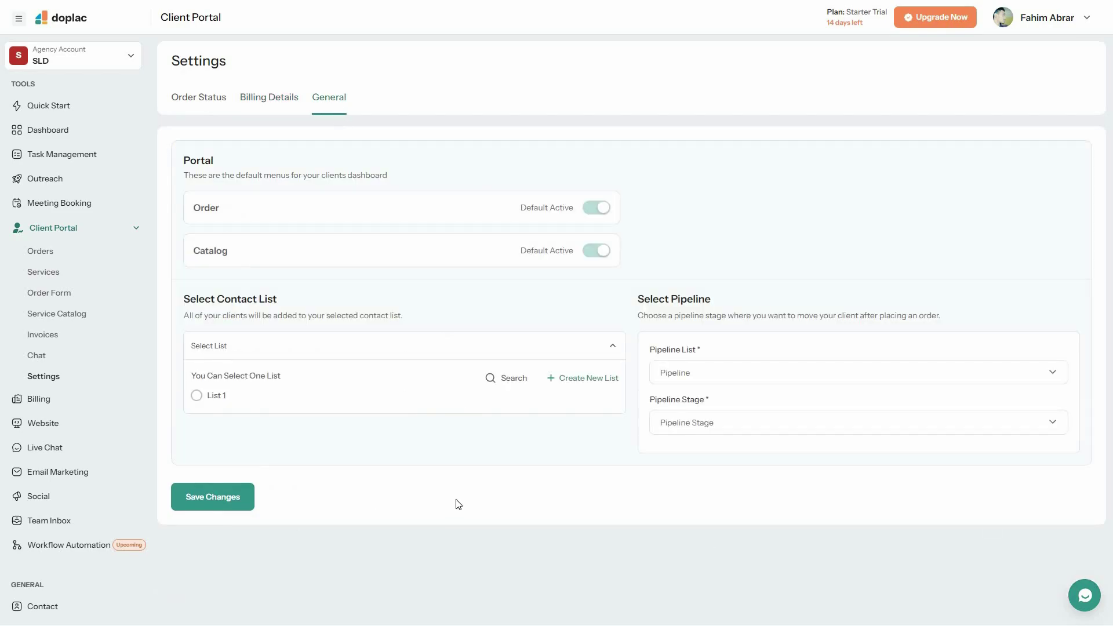
# - View Billing's transactions and examine the blank forms for adding a product and a subscription
pyautogui.click(75, 394)
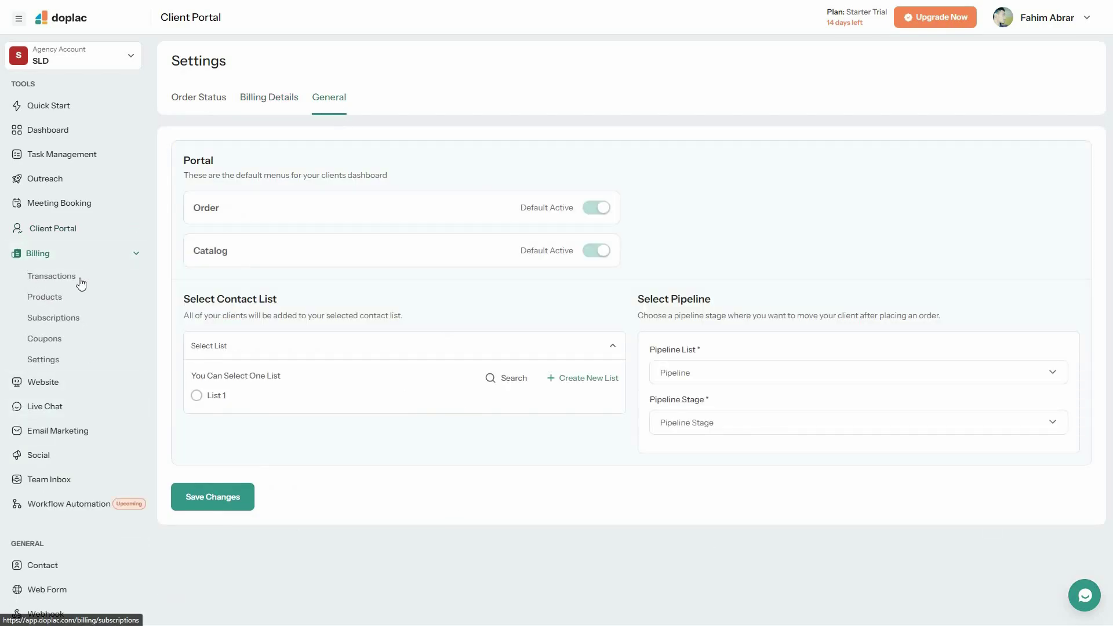
pyautogui.click(82, 283)
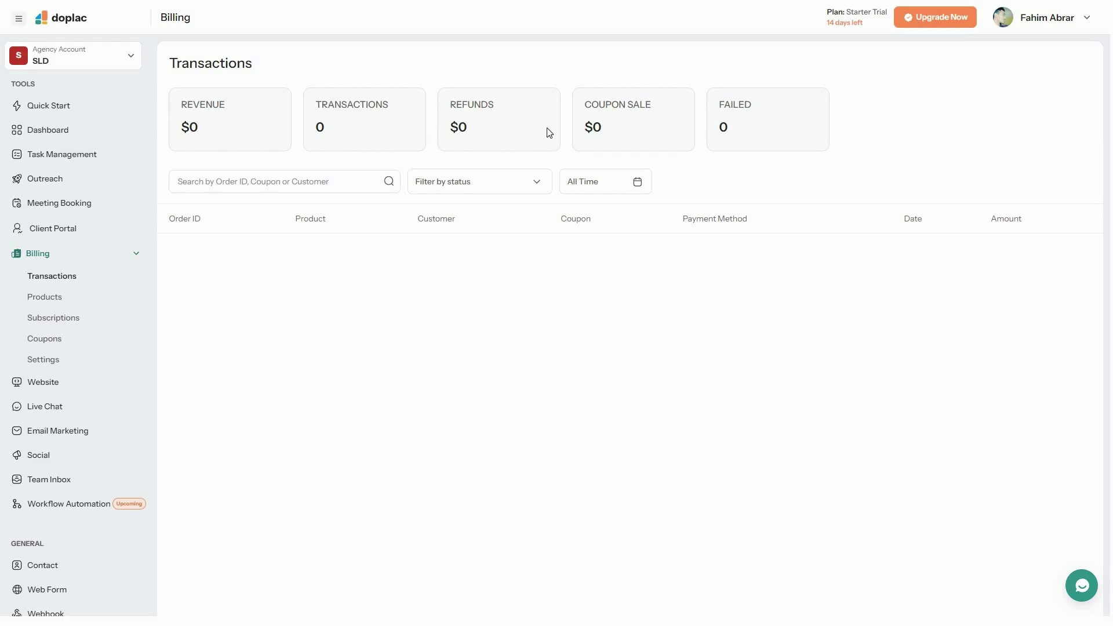
pyautogui.click(37, 303)
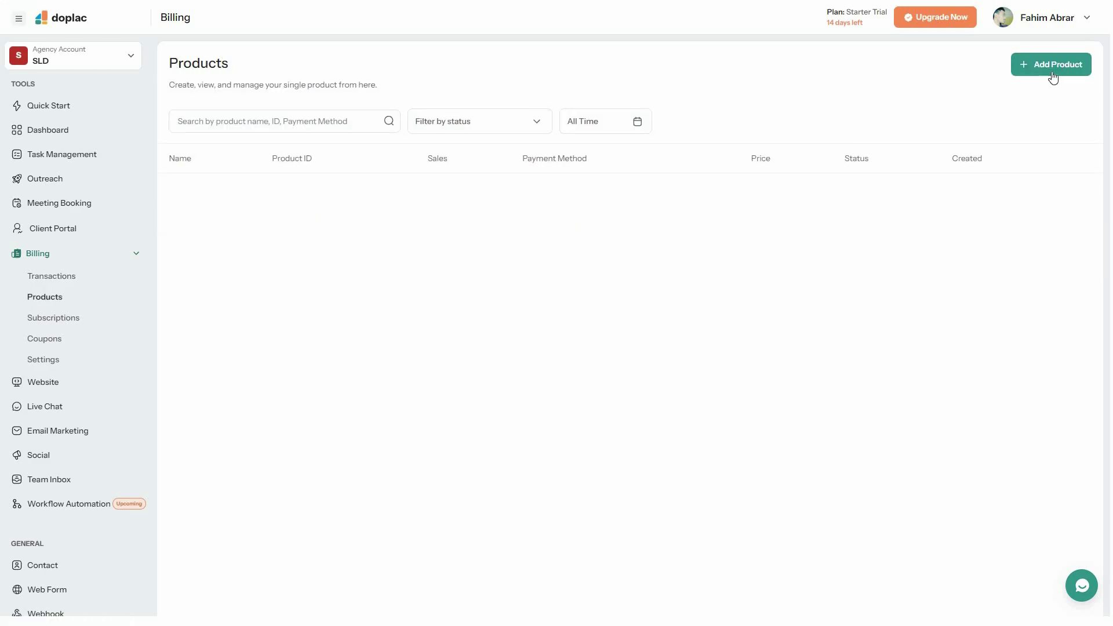
pyautogui.click(1053, 77)
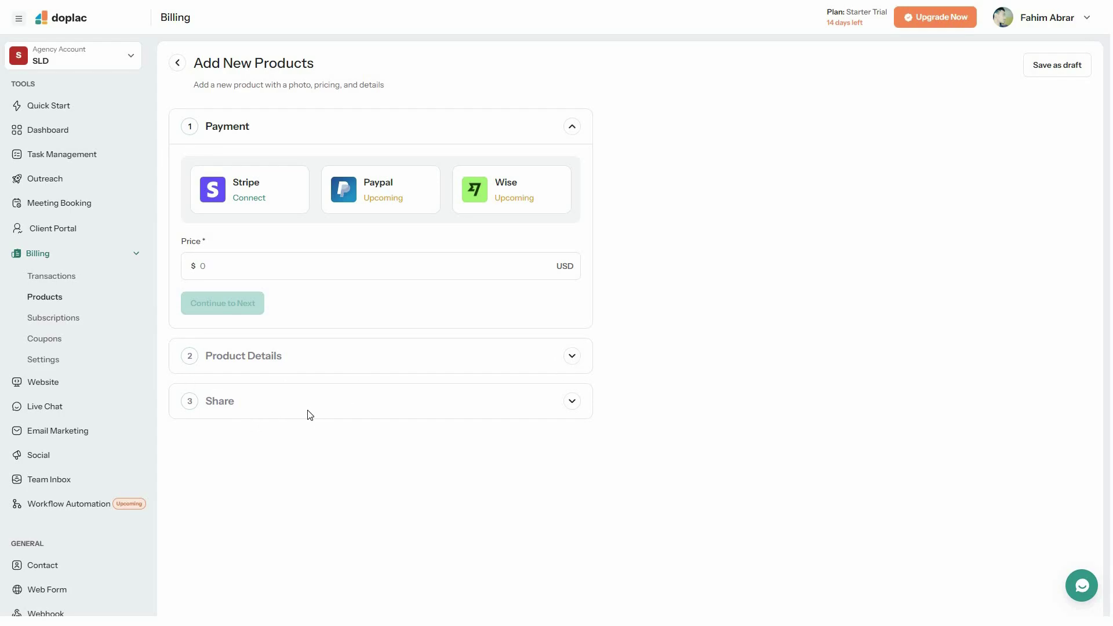
pyautogui.click(47, 319)
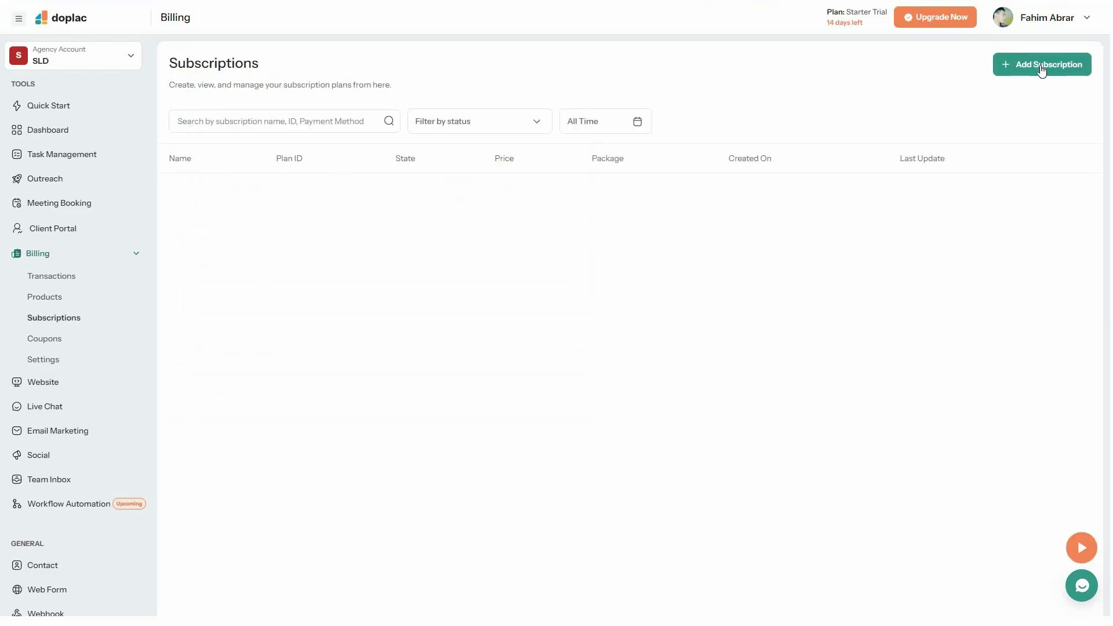
pyautogui.click(1042, 69)
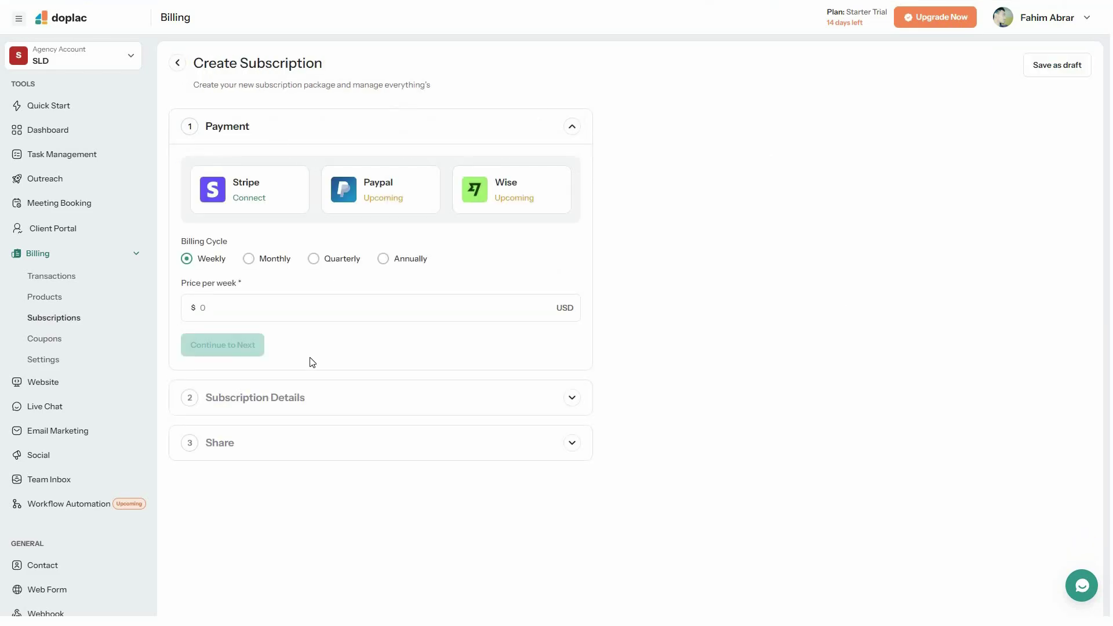
# - Examine Billing's blank coupon form and review its payment method, default currency and time zone settings
pyautogui.click(49, 342)
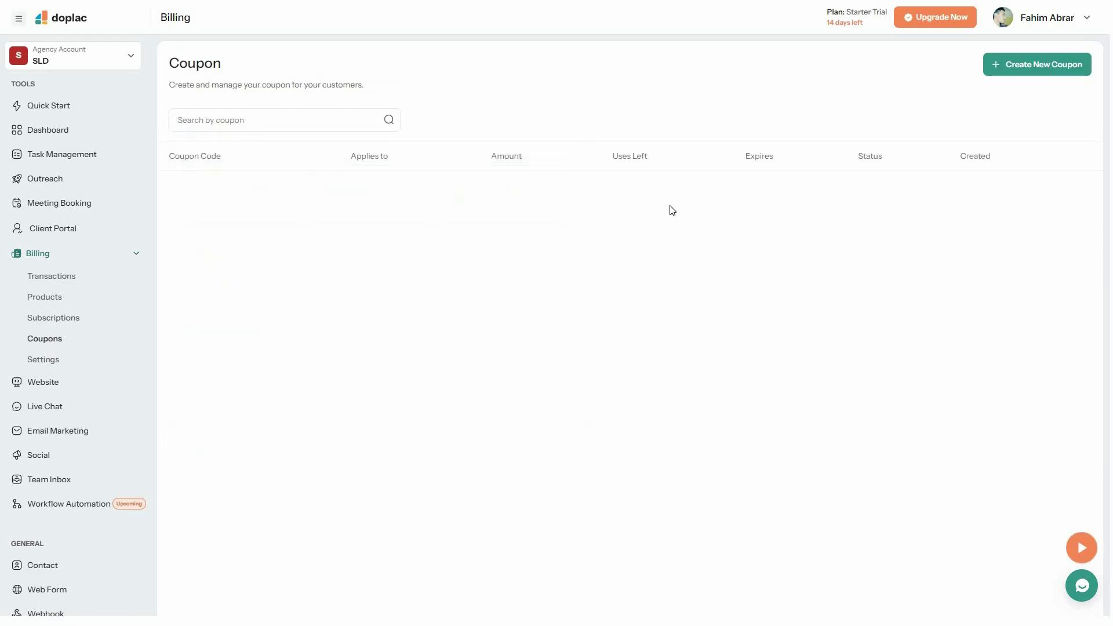
pyautogui.click(1038, 70)
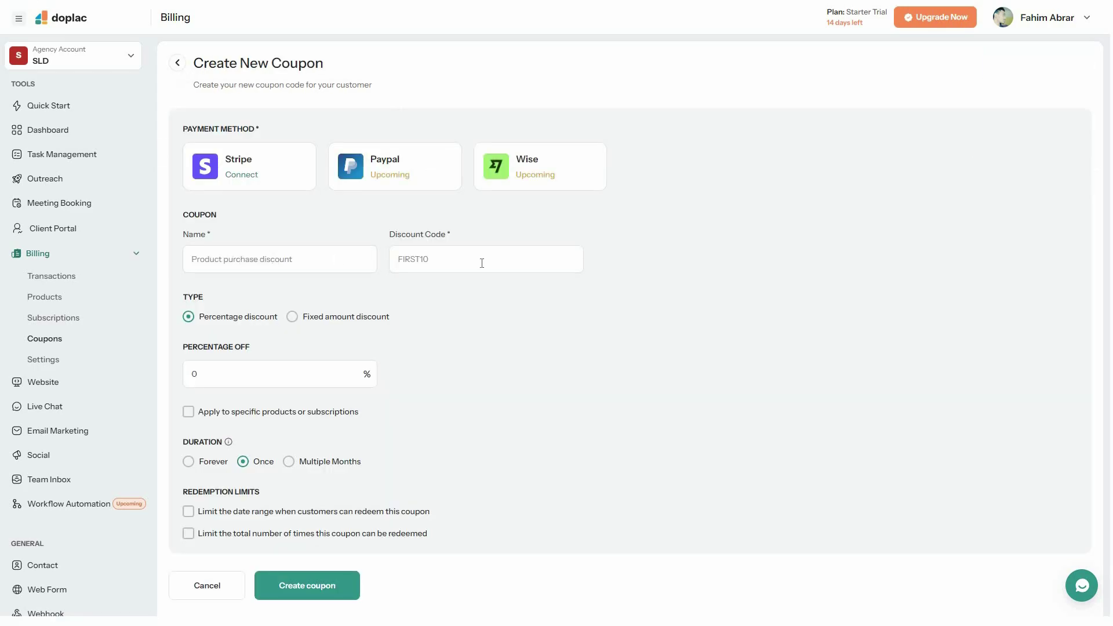
pyautogui.scroll(-1, 217, 316)
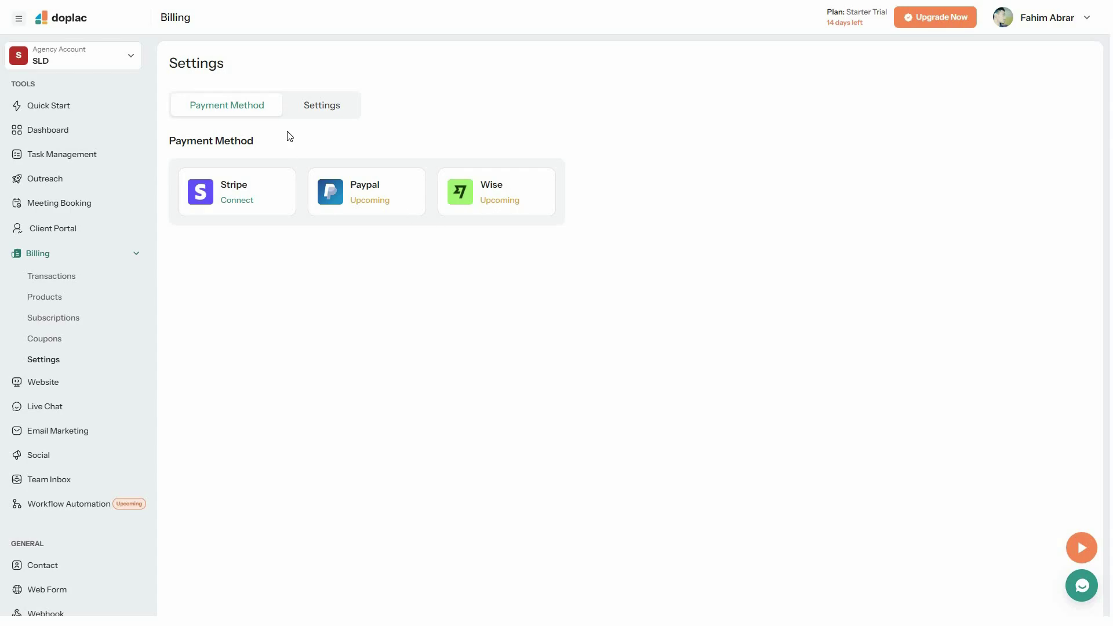
pyautogui.click(322, 110)
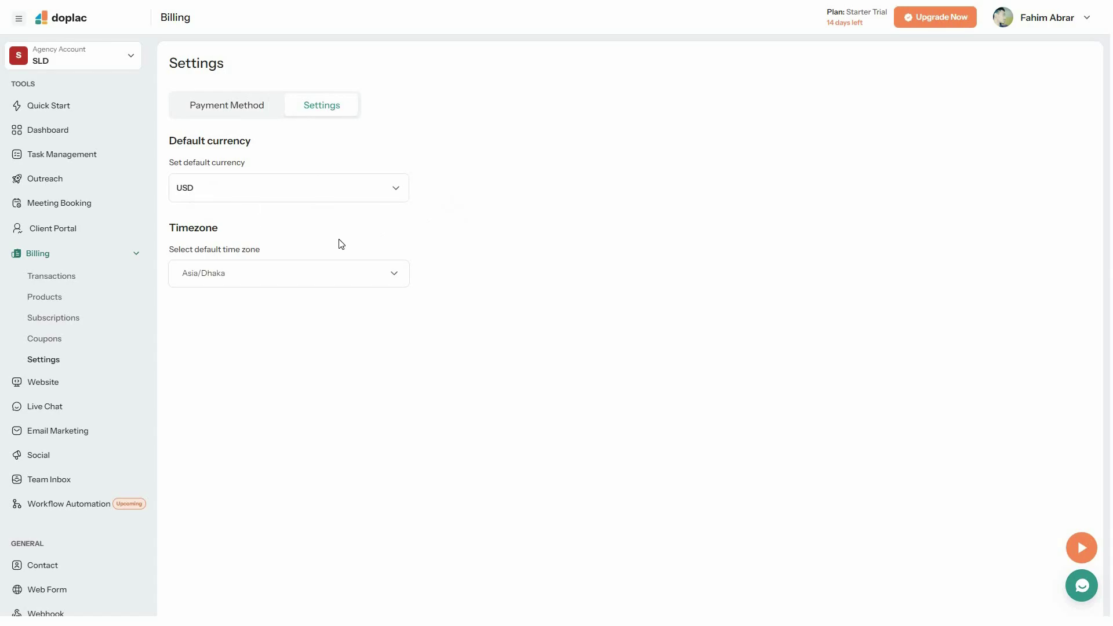
# - Create a new website named Test1
pyautogui.click(43, 384)
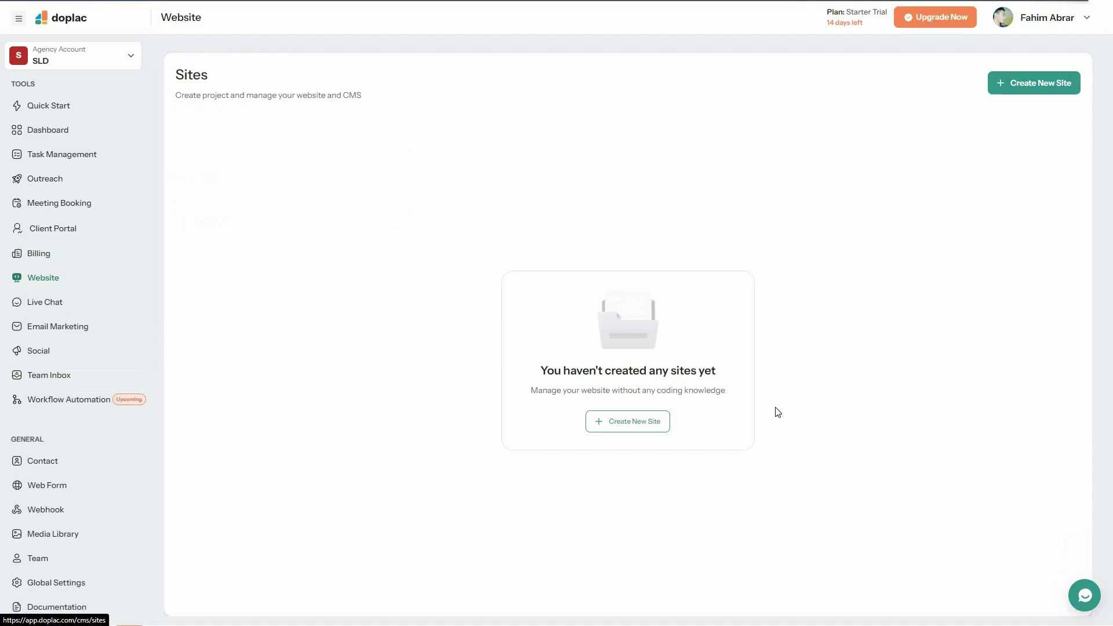
pyautogui.click(1044, 83)
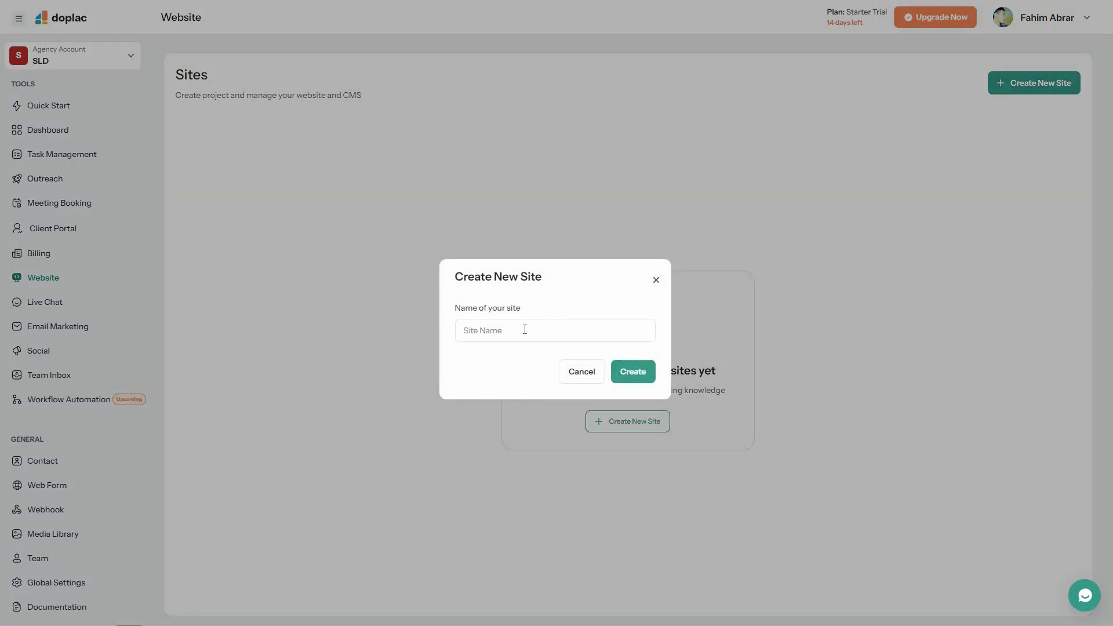
pyautogui.write('Test1')
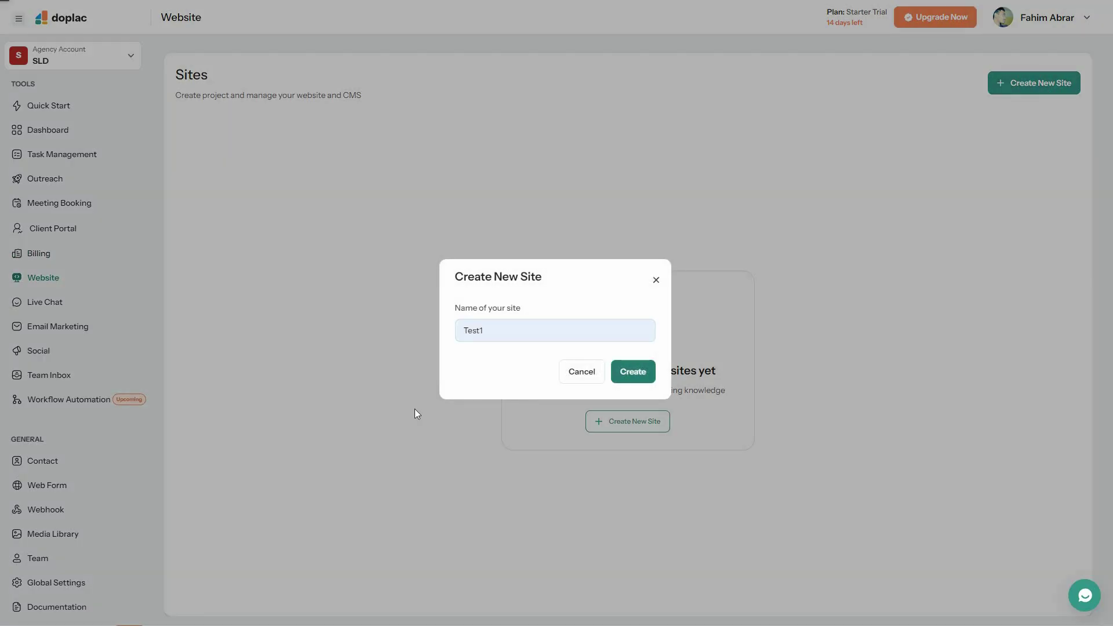
pyautogui.press('Return')
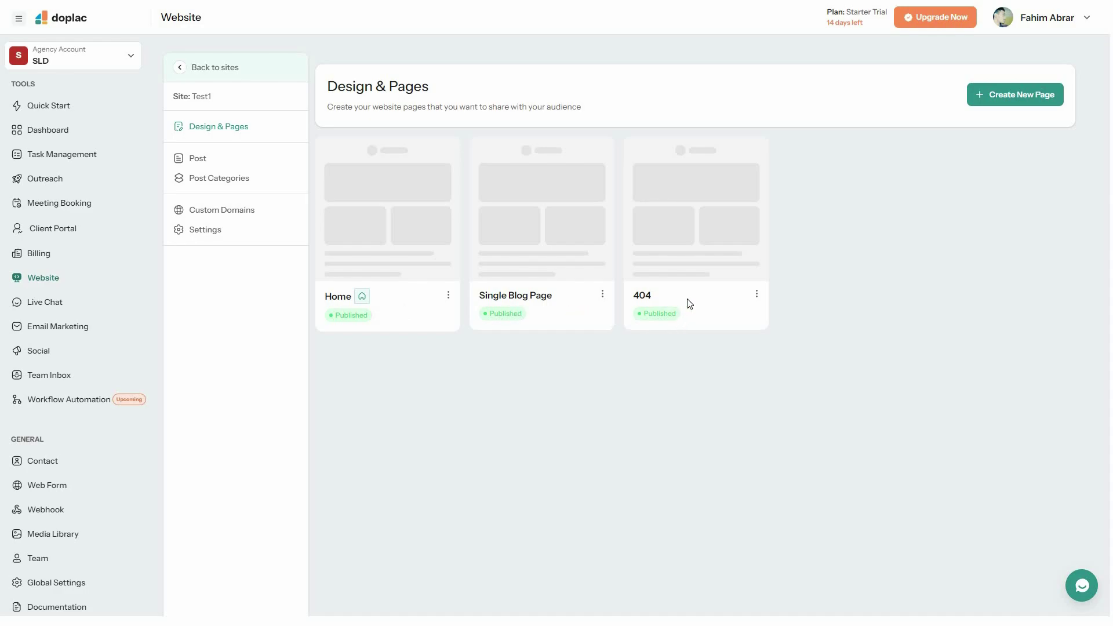
# - Create a page named Test in the Test1 site and add a blank section to it
pyautogui.click(1012, 96)
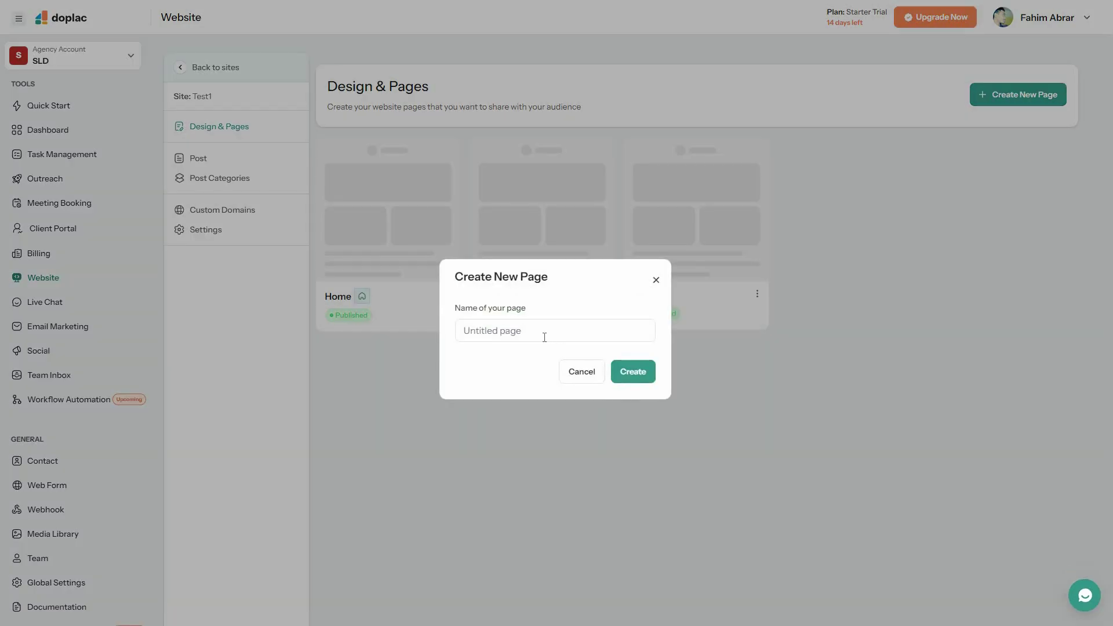
pyautogui.click(498, 330)
pyautogui.write('Test')
pyautogui.press('Return')
pyautogui.click(584, 104)
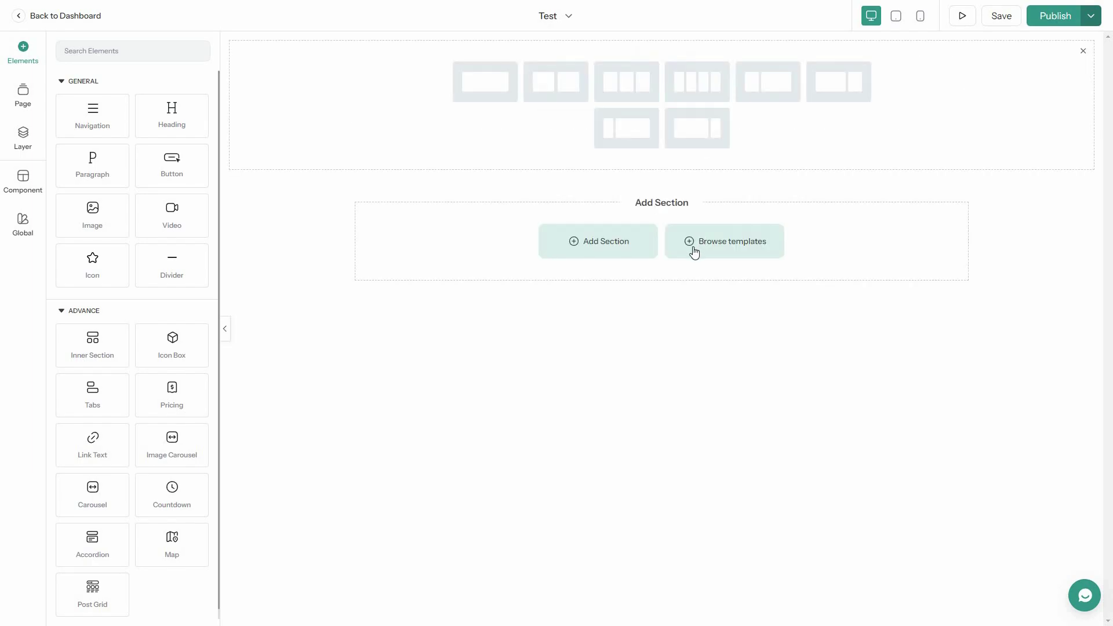
# - Examine the page builder's elements, pages, layers, components and site global settings
pyautogui.moveTo(168, 183); pyautogui.dragTo(121, 150)
pyautogui.scroll(-1, 116, 374)
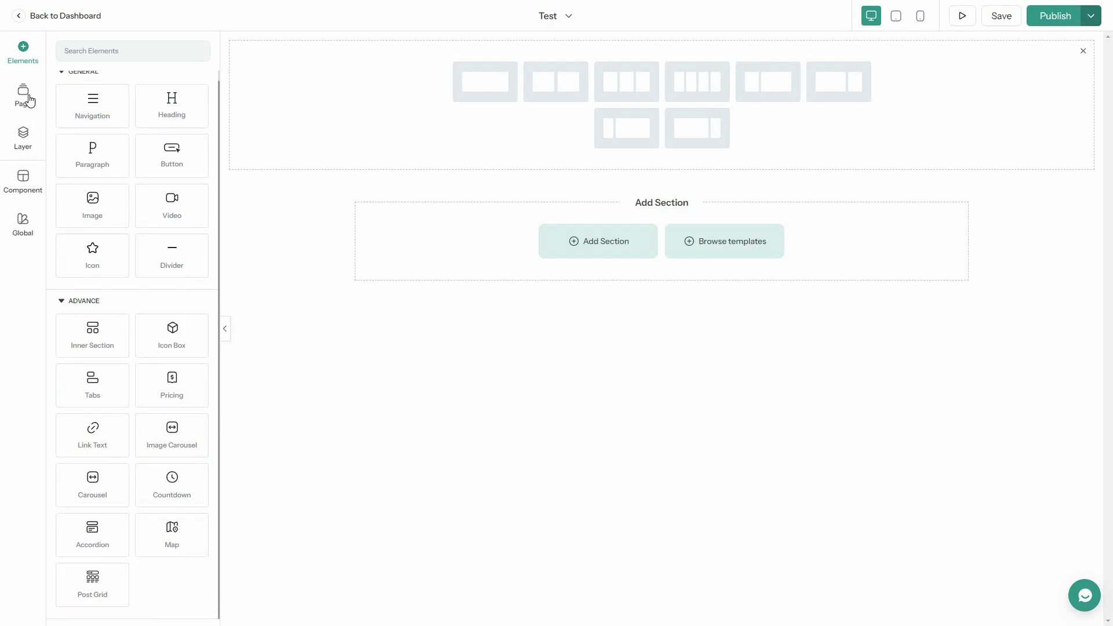
pyautogui.click(31, 101)
pyautogui.click(31, 145)
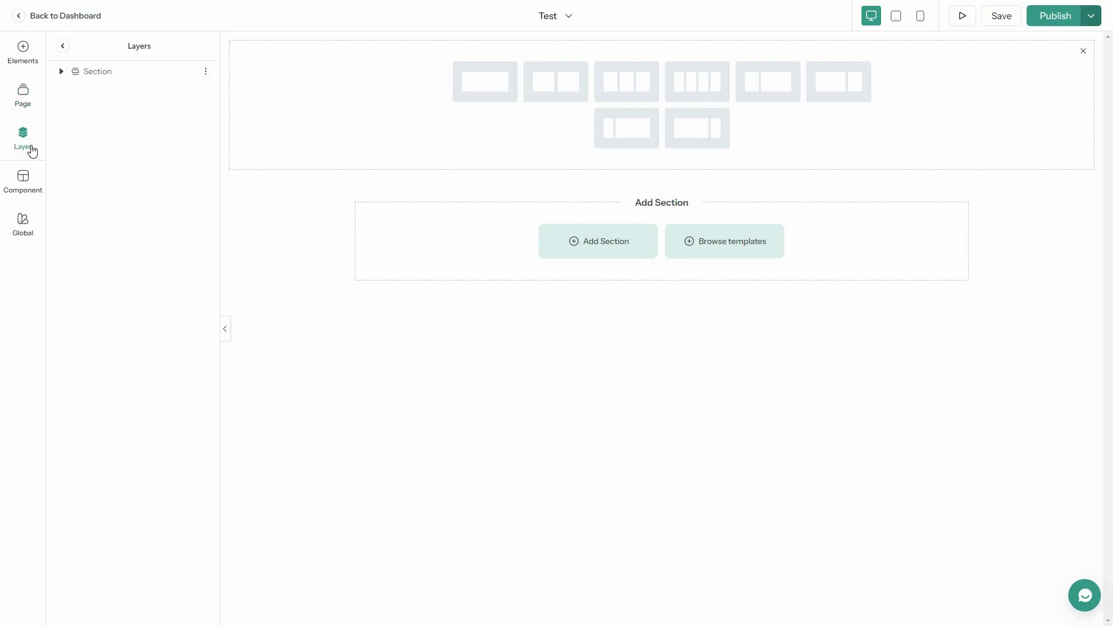
pyautogui.click(19, 97)
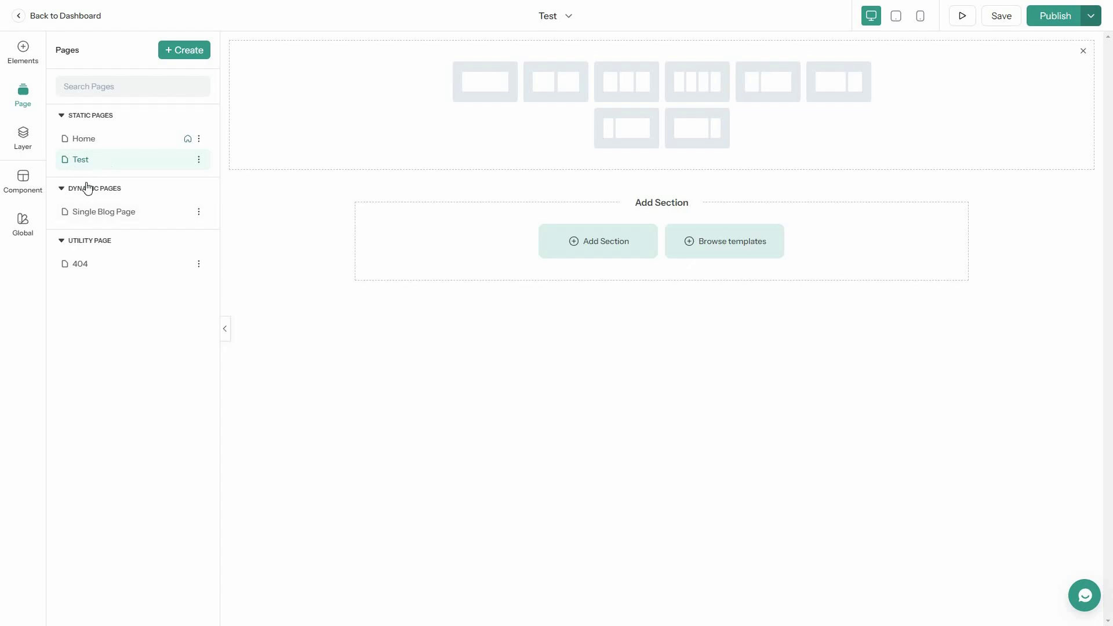
pyautogui.click(23, 192)
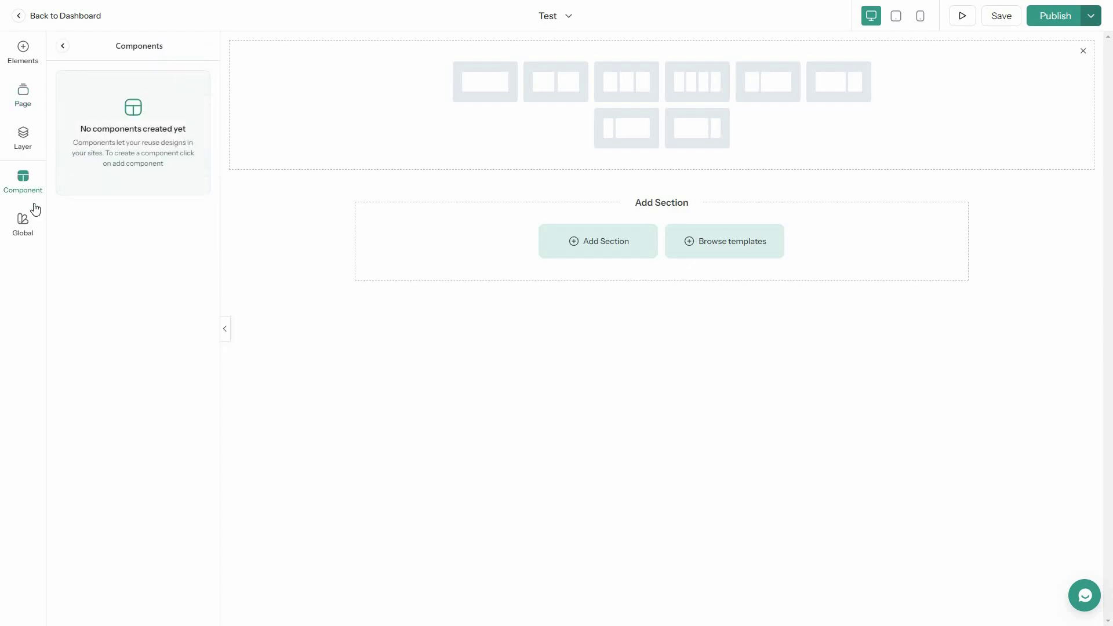
pyautogui.click(23, 235)
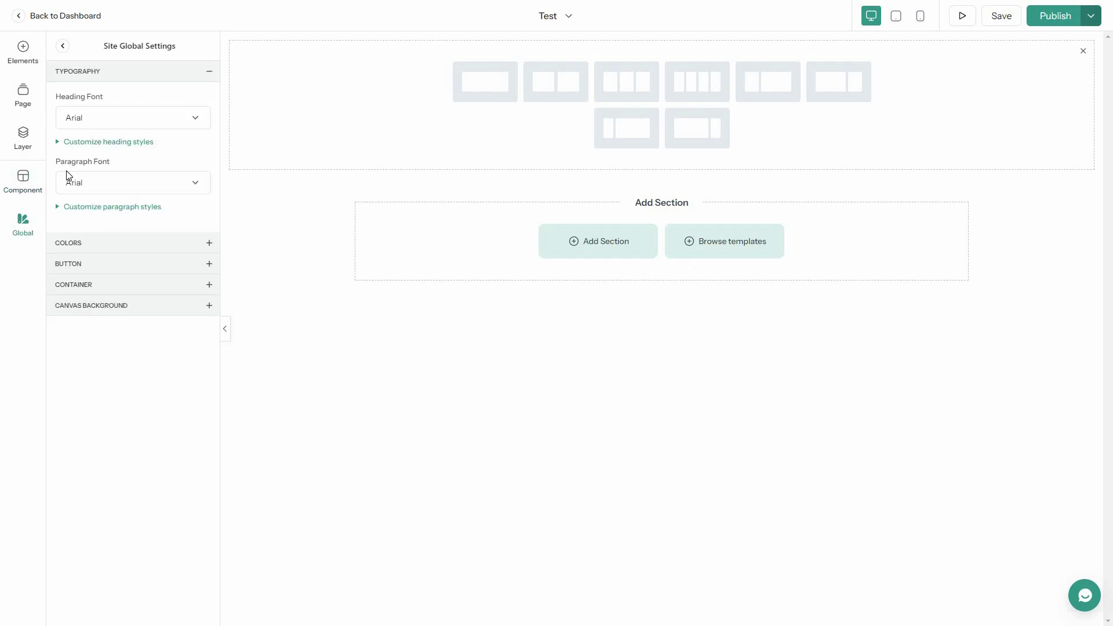
pyautogui.click(22, 57)
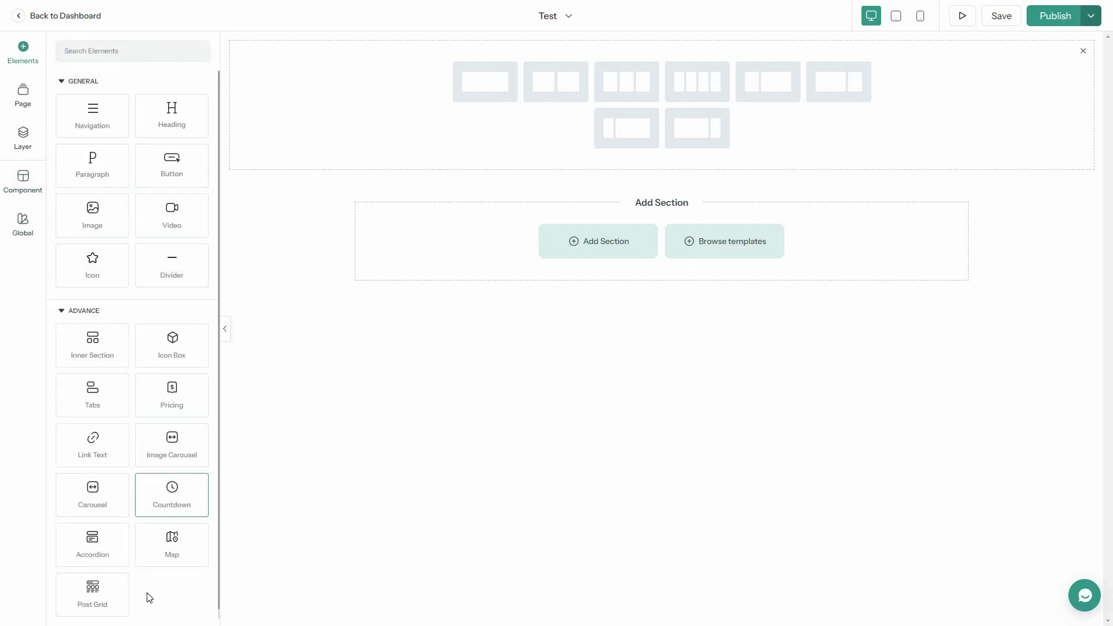
pyautogui.scroll(-1, 149, 594)
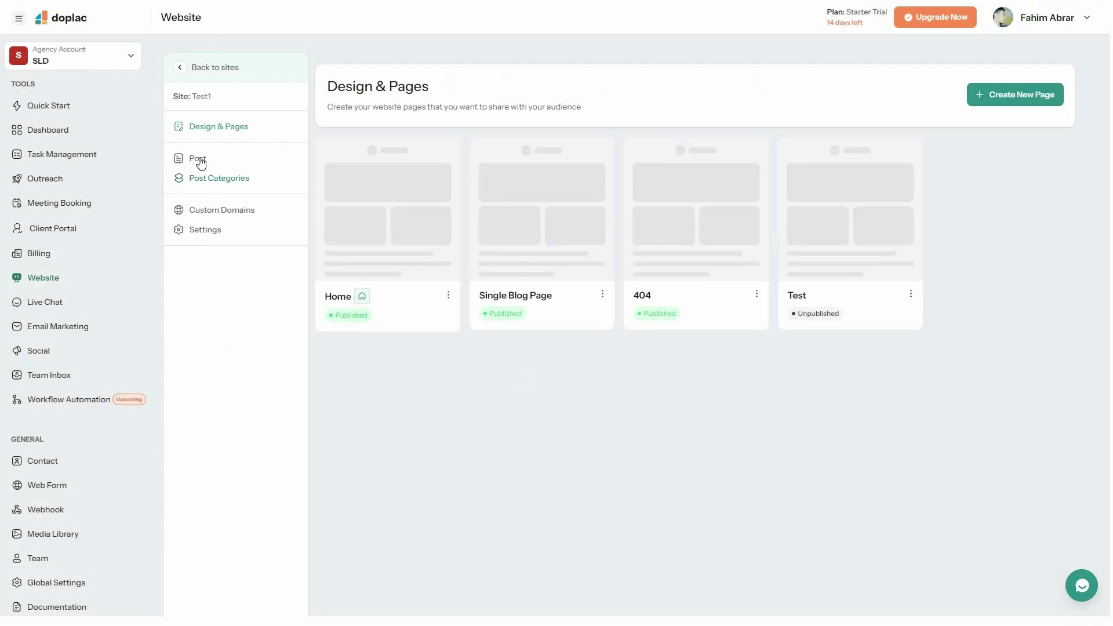
# - Review the Test1 site's posts, blank new-post form, post categories, custom domain page and general settings
pyautogui.click(211, 166)
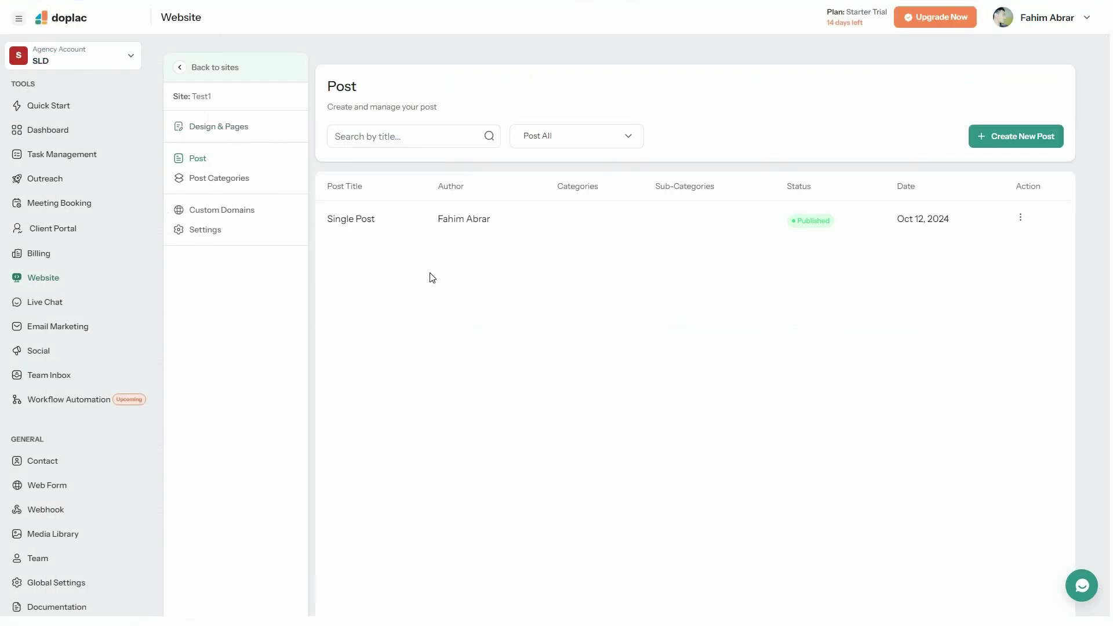
pyautogui.click(1002, 146)
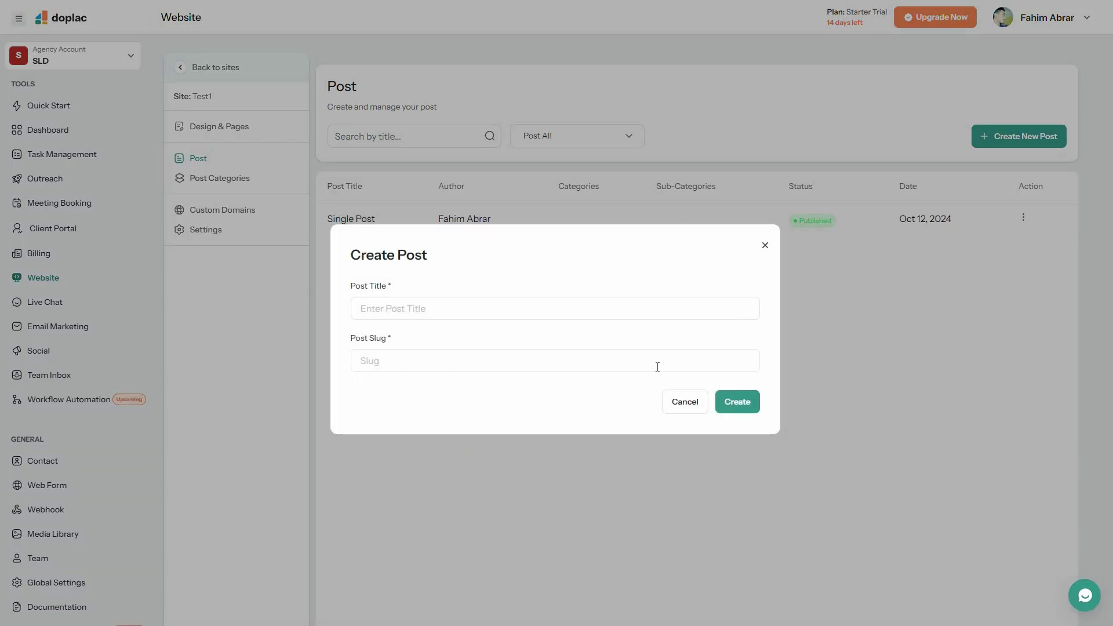
pyautogui.click(210, 184)
pyautogui.click(209, 183)
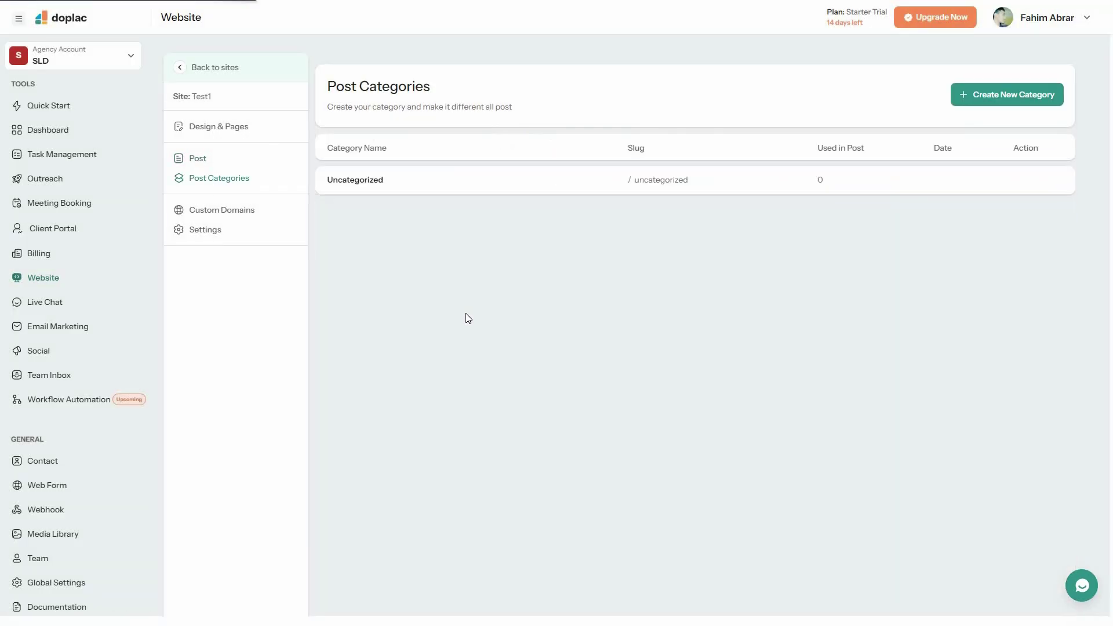
pyautogui.click(247, 212)
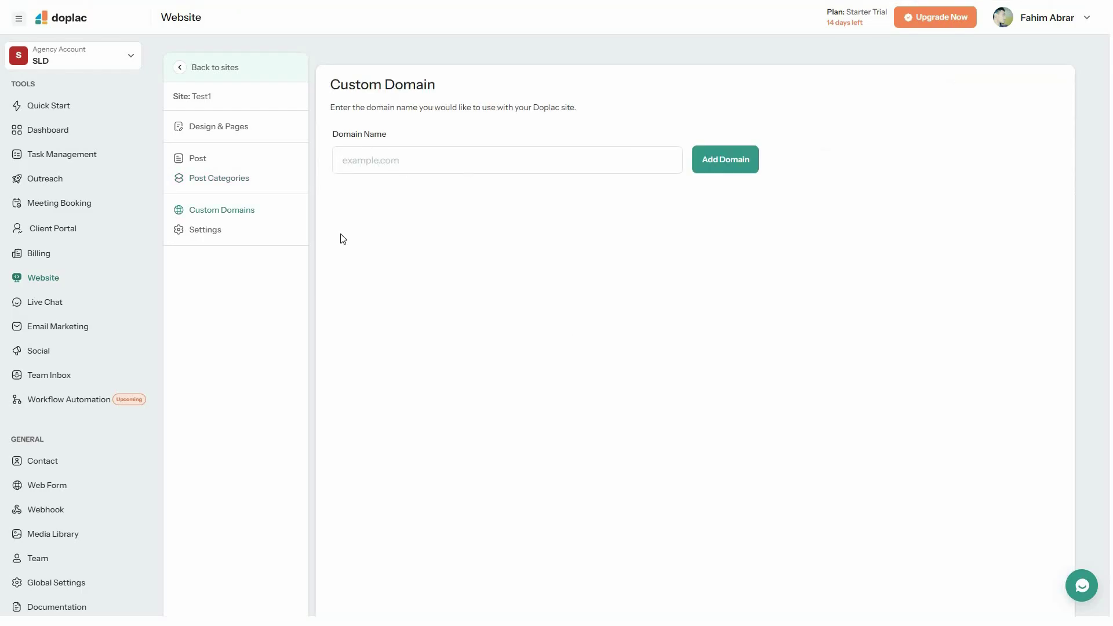
pyautogui.click(206, 235)
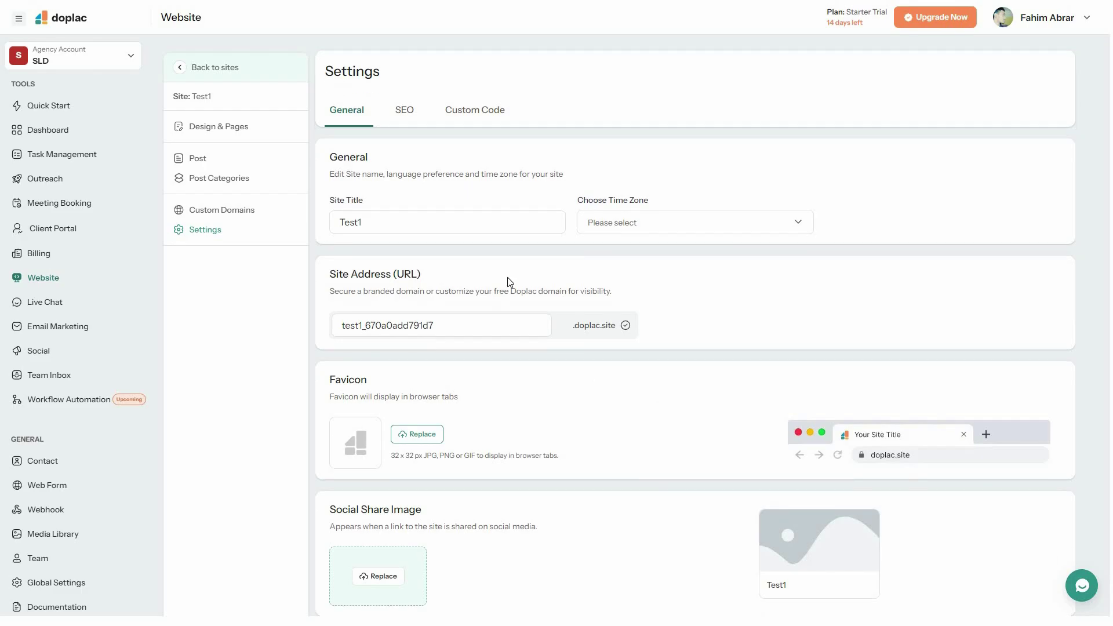
# - Review the Test1 site's SEO and custom code settings
pyautogui.click(408, 128)
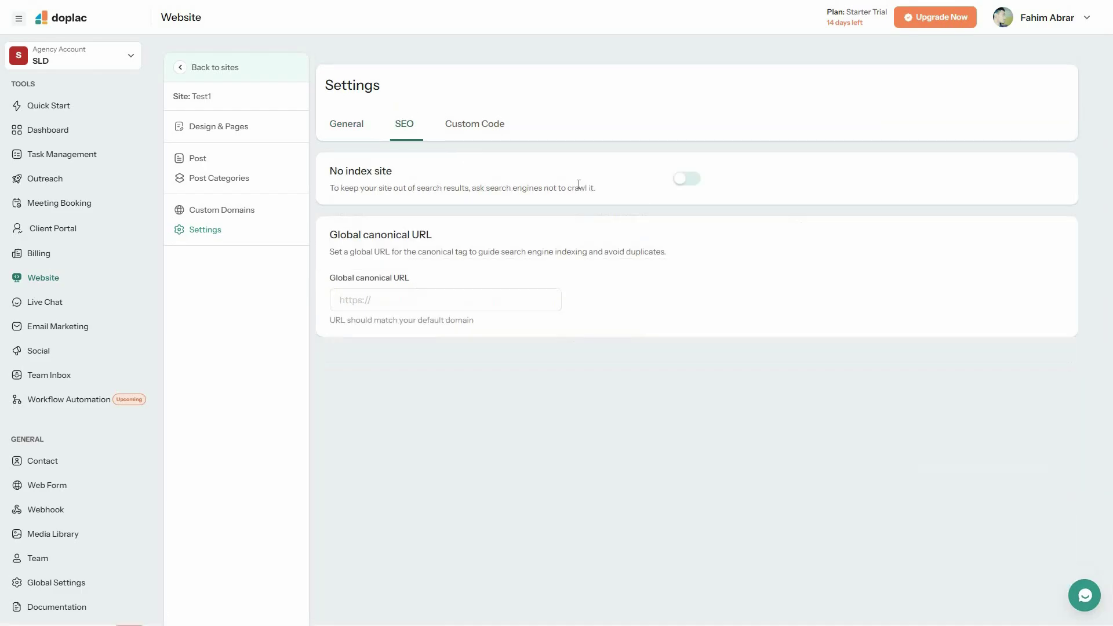
pyautogui.click(499, 130)
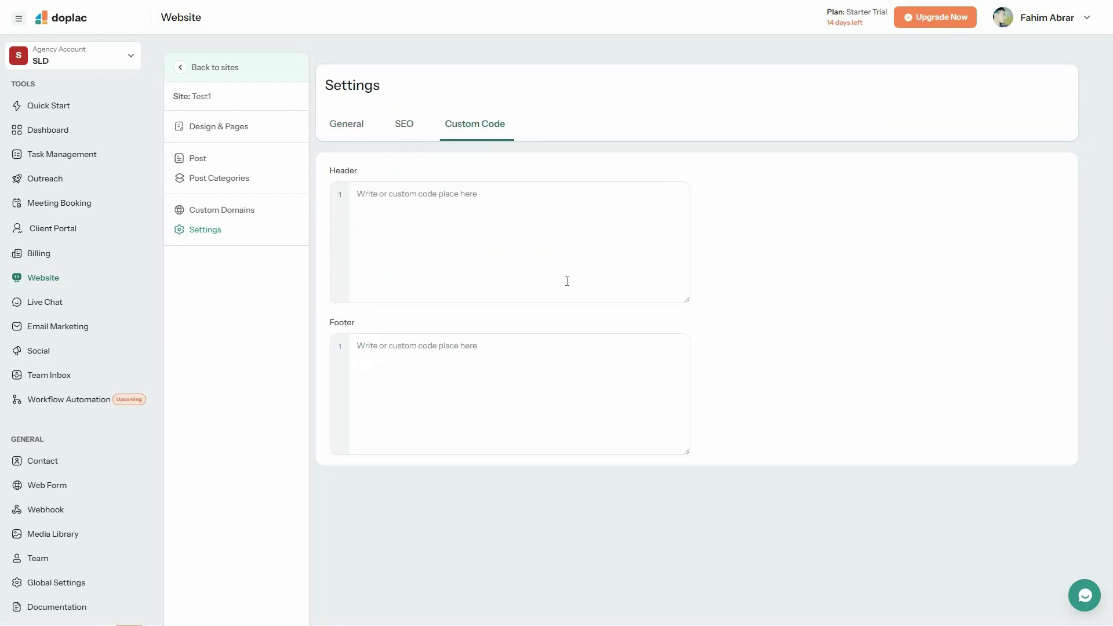
# - Review the Live Chat inbox and website settings, including the blank form for adding a new website, and close the form
pyautogui.click(60, 312)
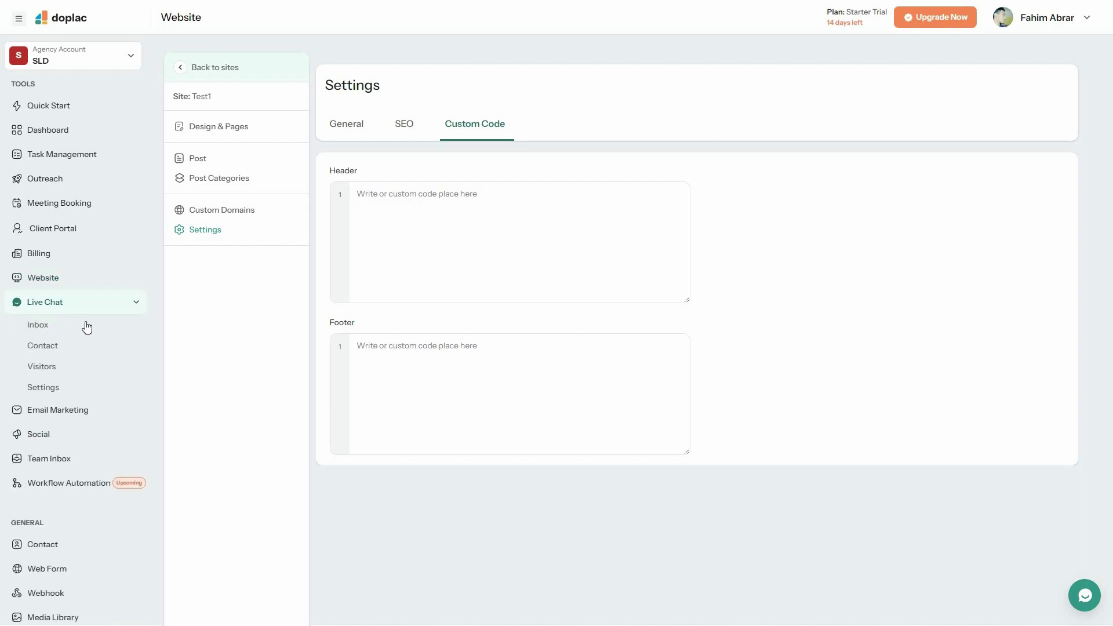
pyautogui.click(55, 333)
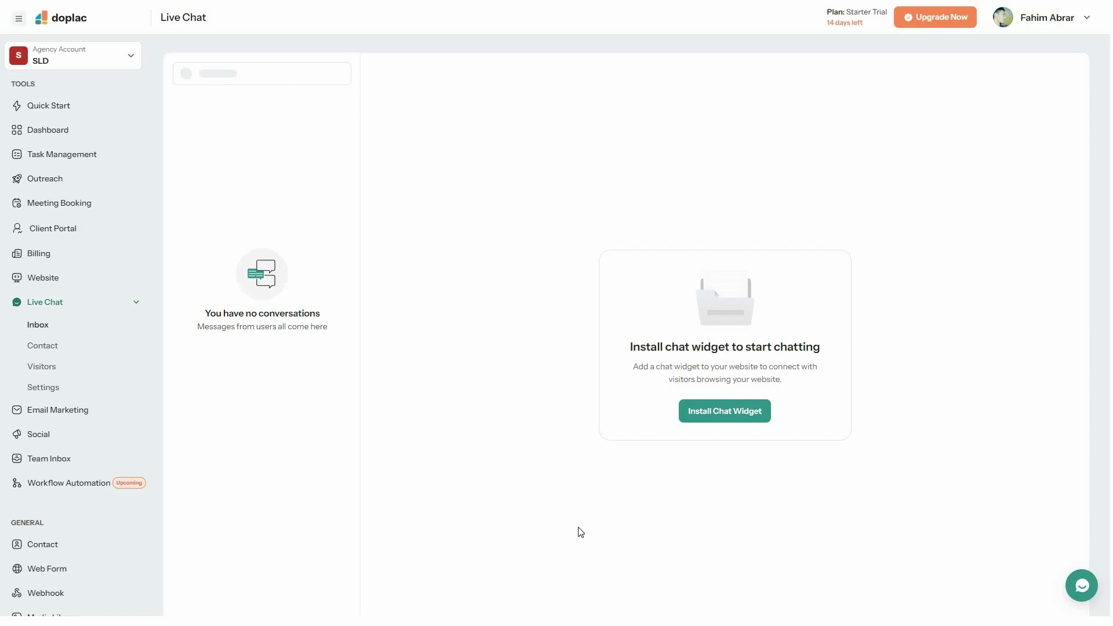
pyautogui.click(44, 351)
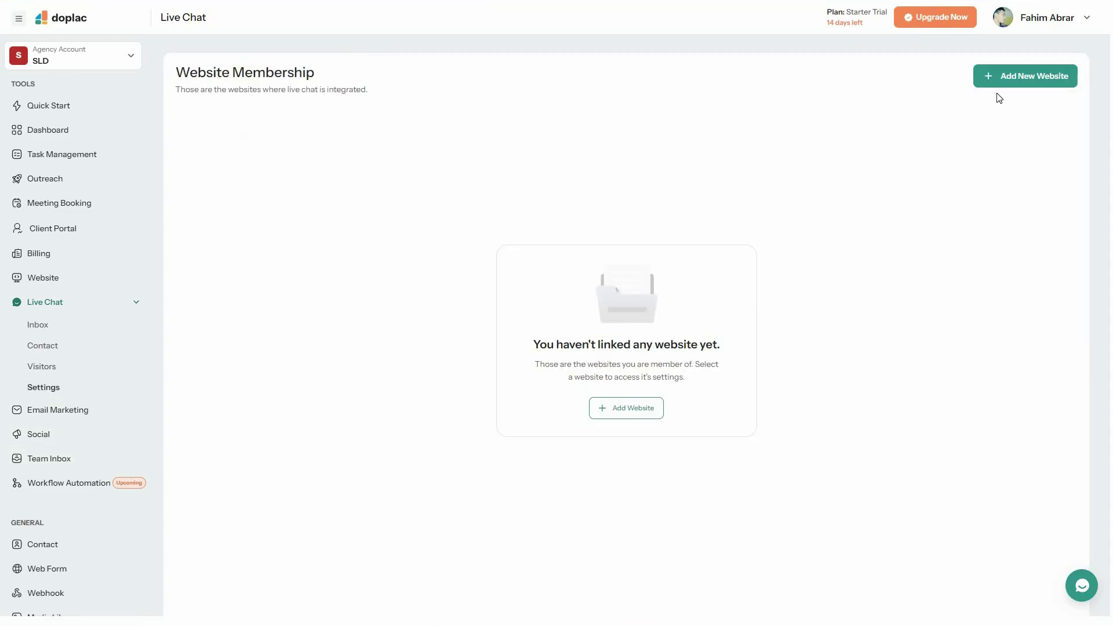
pyautogui.click(1054, 81)
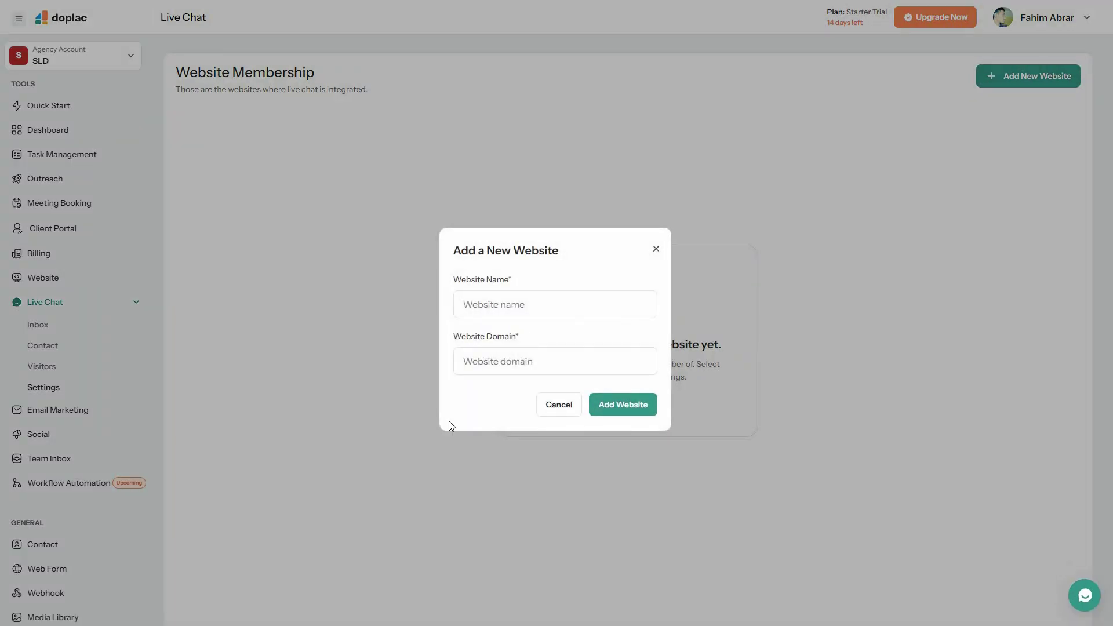
pyautogui.click(236, 419)
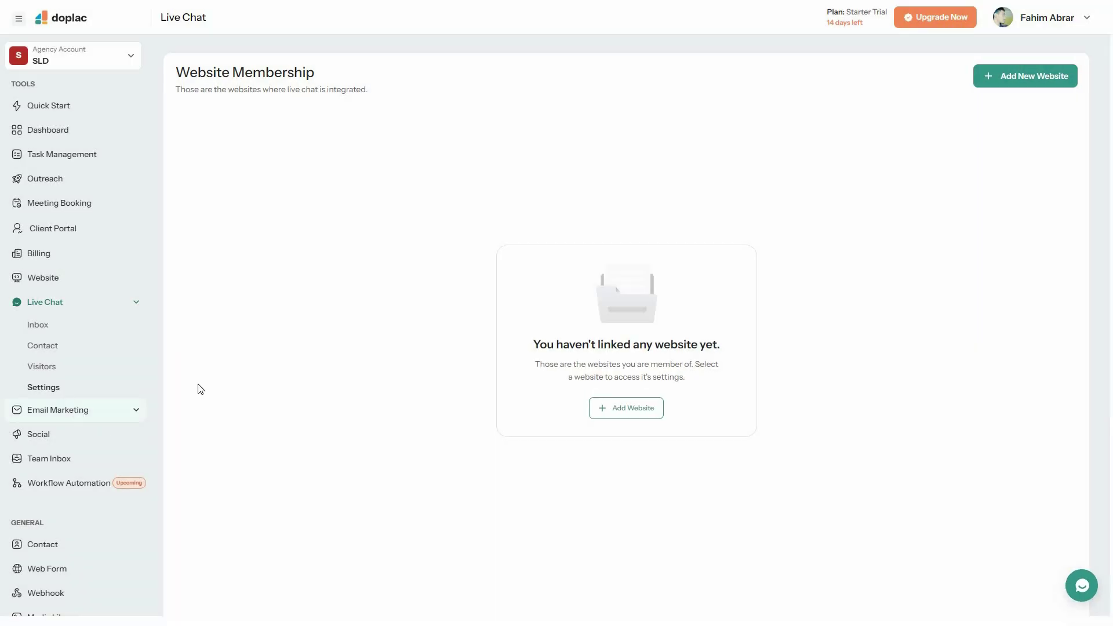
# - Review the Email Marketing dashboard and browse the email template library
pyautogui.click(58, 410)
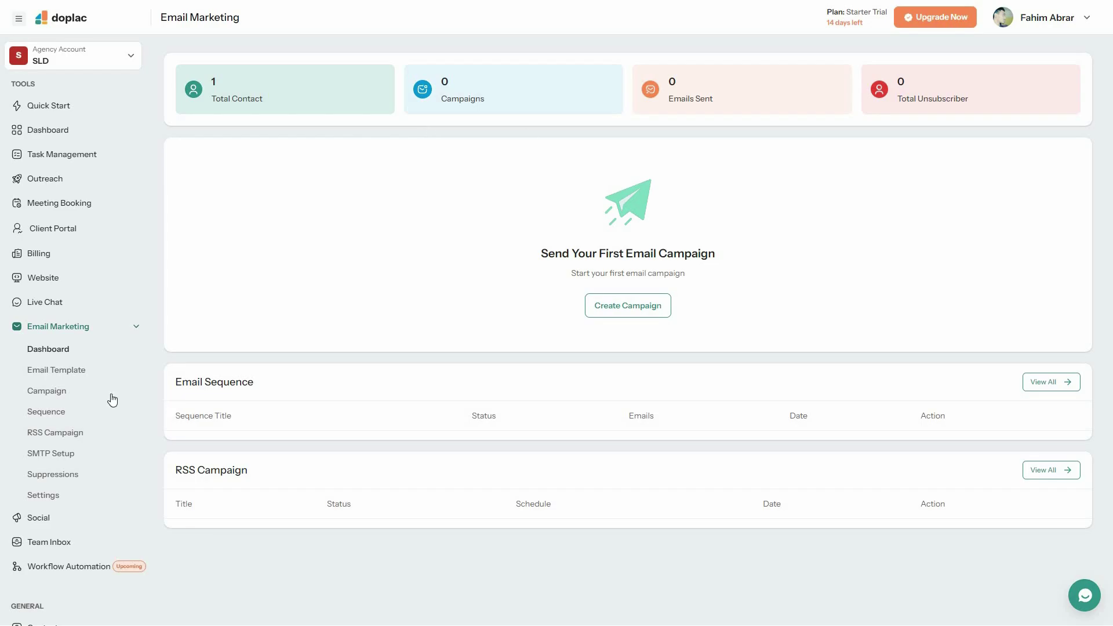
pyautogui.click(49, 371)
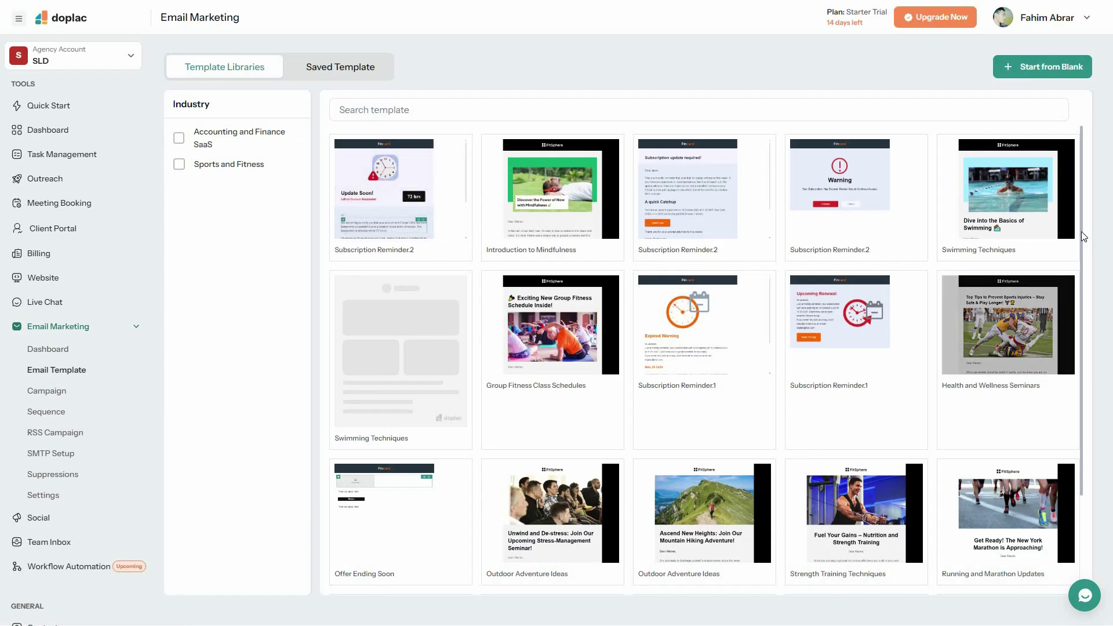
pyautogui.scroll(-2, 1082, 401)
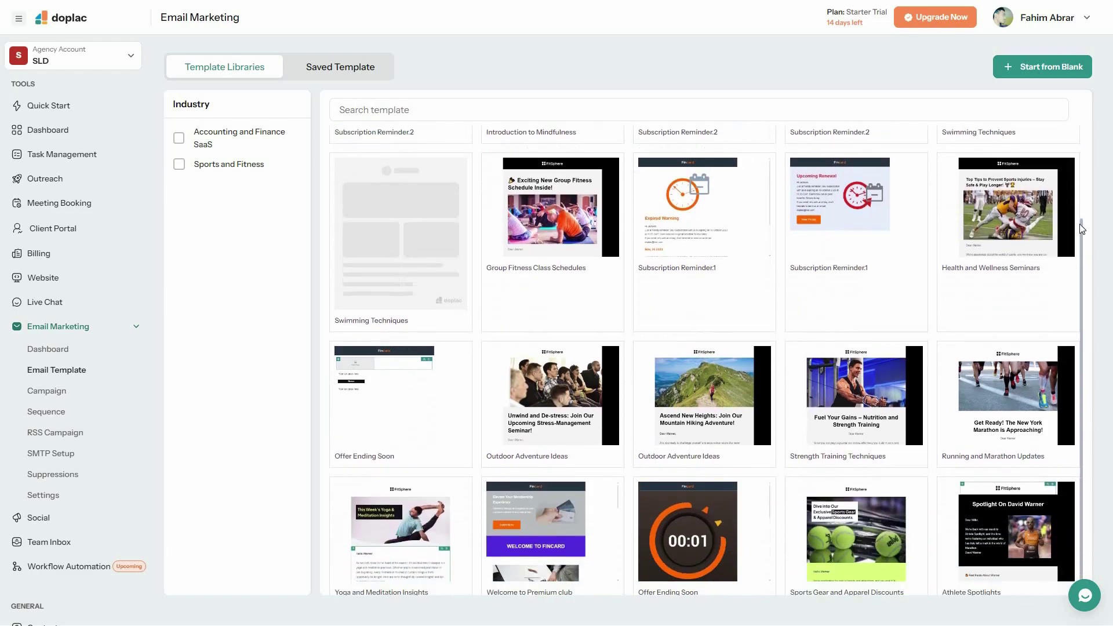
pyautogui.scroll(2, 545, 462)
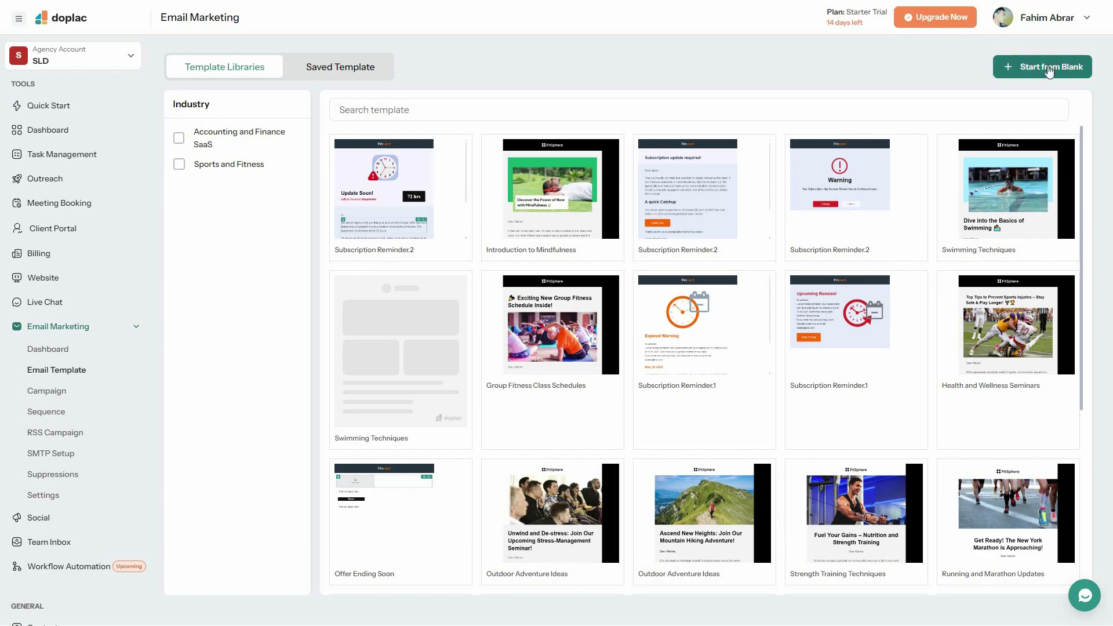
# - Review the Email Marketing campaign page and the blank creation forms for an email sequence and an RSS campaign
pyautogui.click(43, 393)
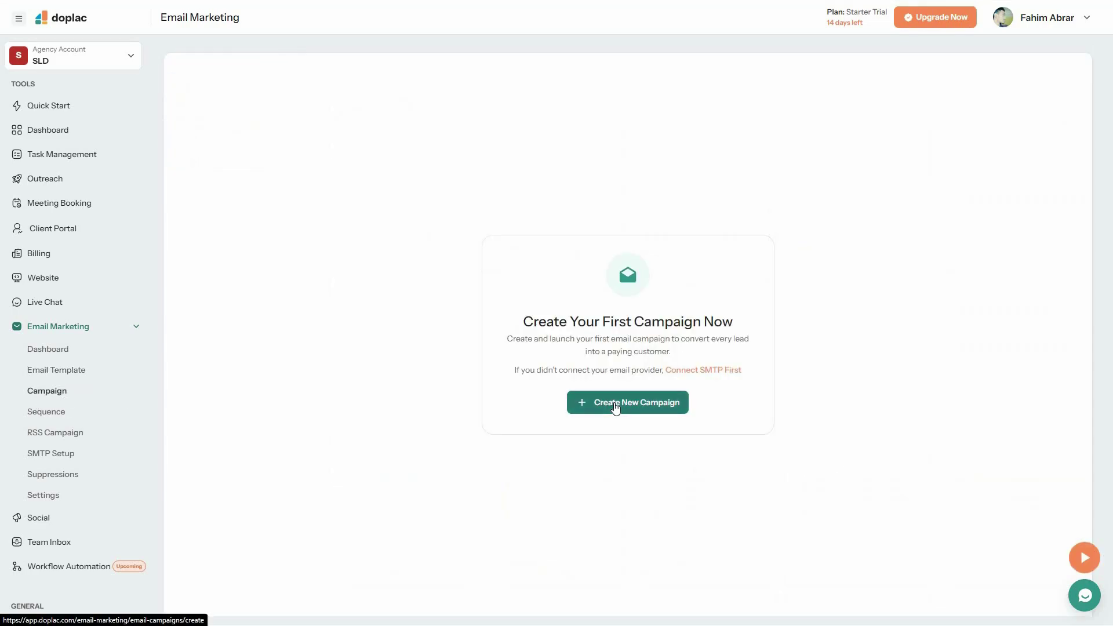
pyautogui.click(616, 408)
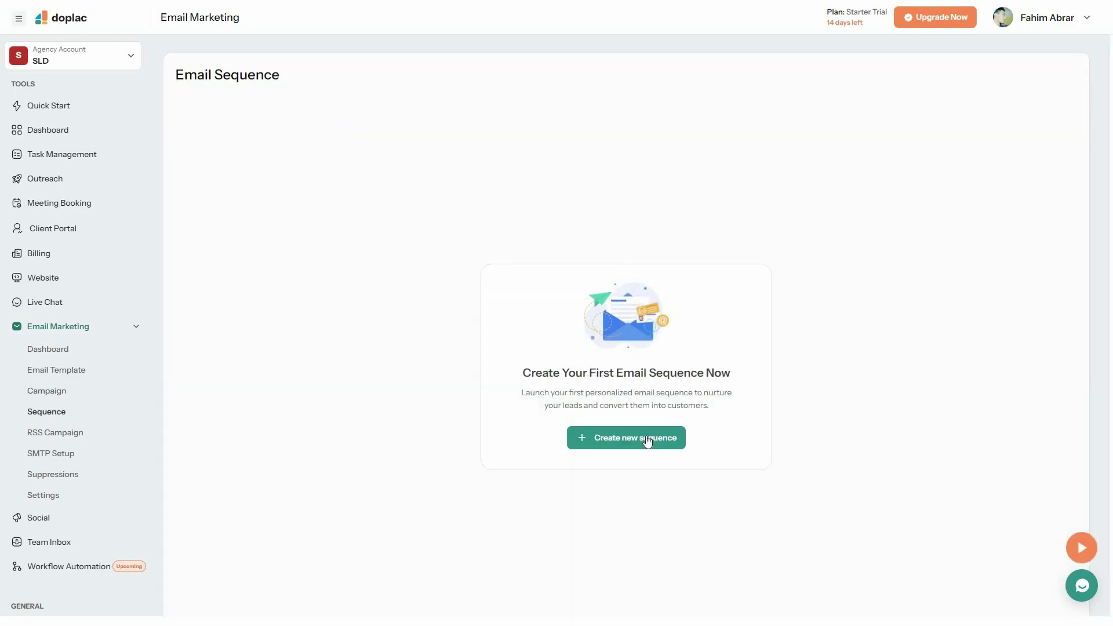
pyautogui.click(647, 438)
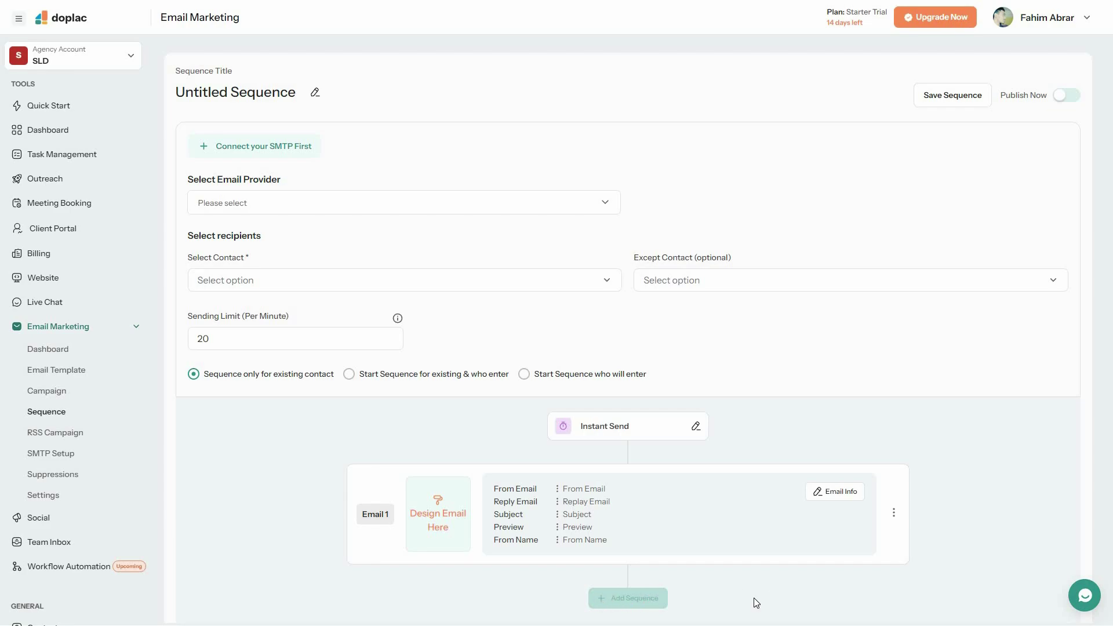
pyautogui.click(56, 437)
pyautogui.click(652, 436)
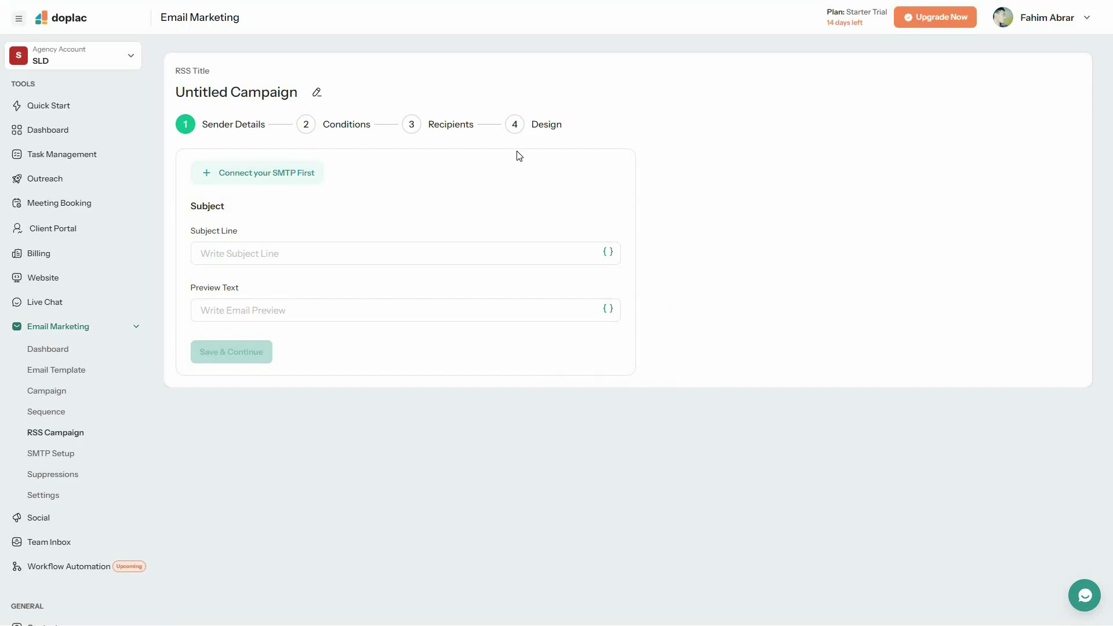
# - Review the email SMTP providers, the unsubscribe and block suppression lists, and the brand settings
pyautogui.click(68, 459)
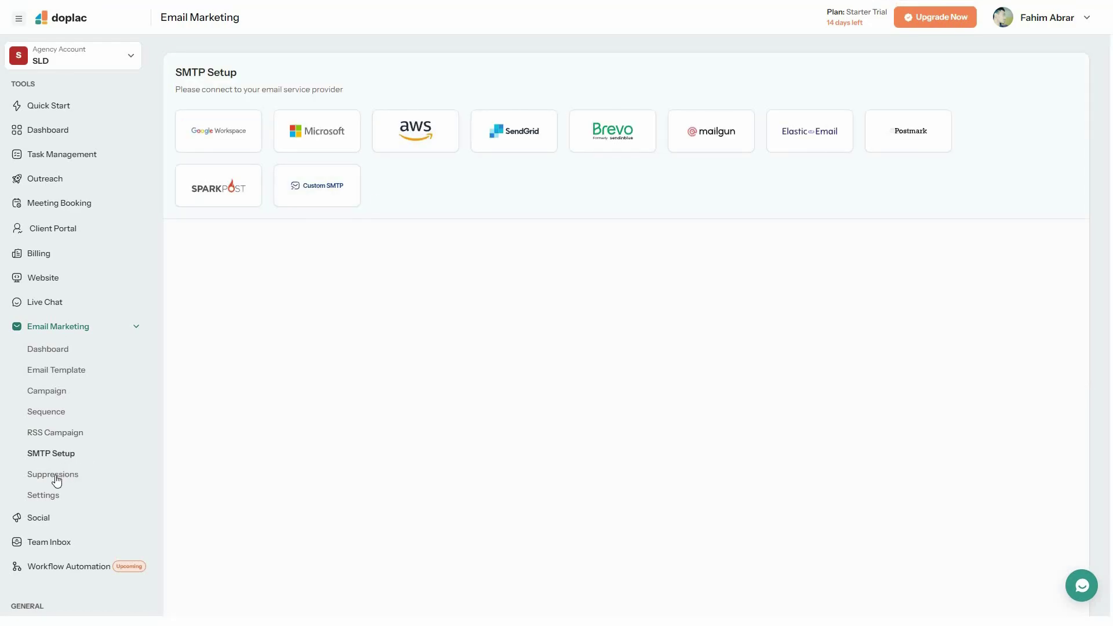
pyautogui.click(63, 480)
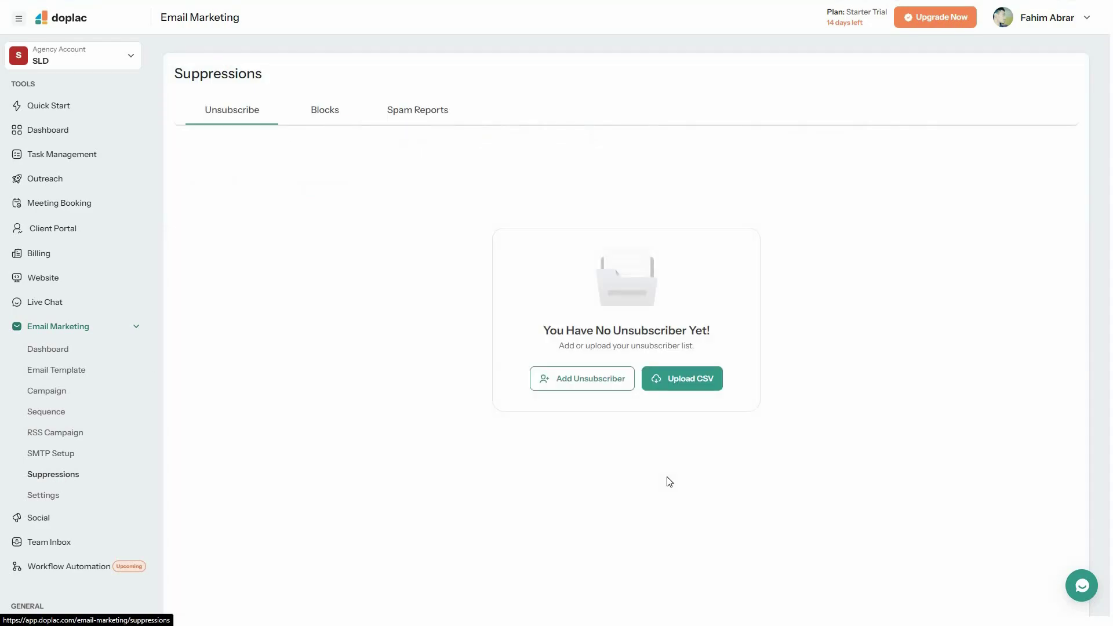
pyautogui.click(332, 117)
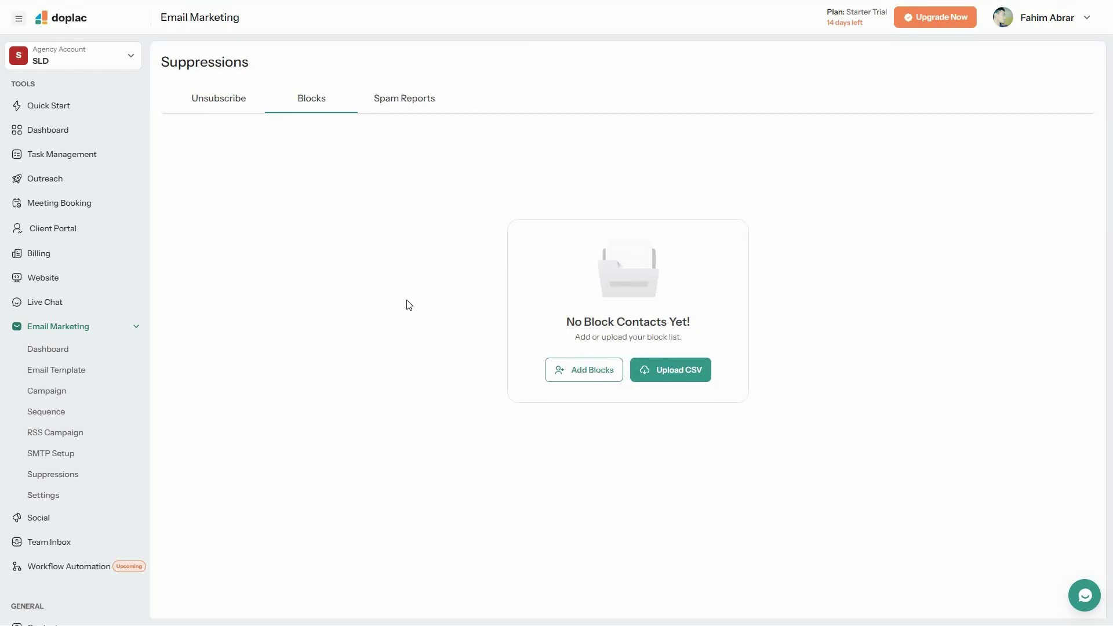
pyautogui.click(43, 495)
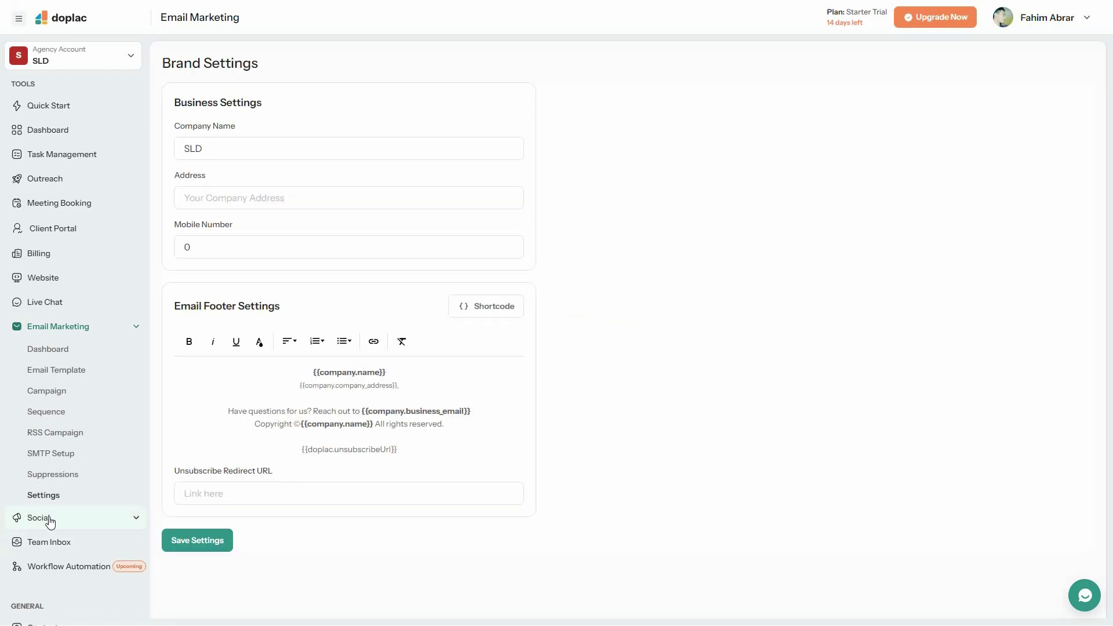
# - Review the Social home page and the social channels offered for connection
pyautogui.click(51, 519)
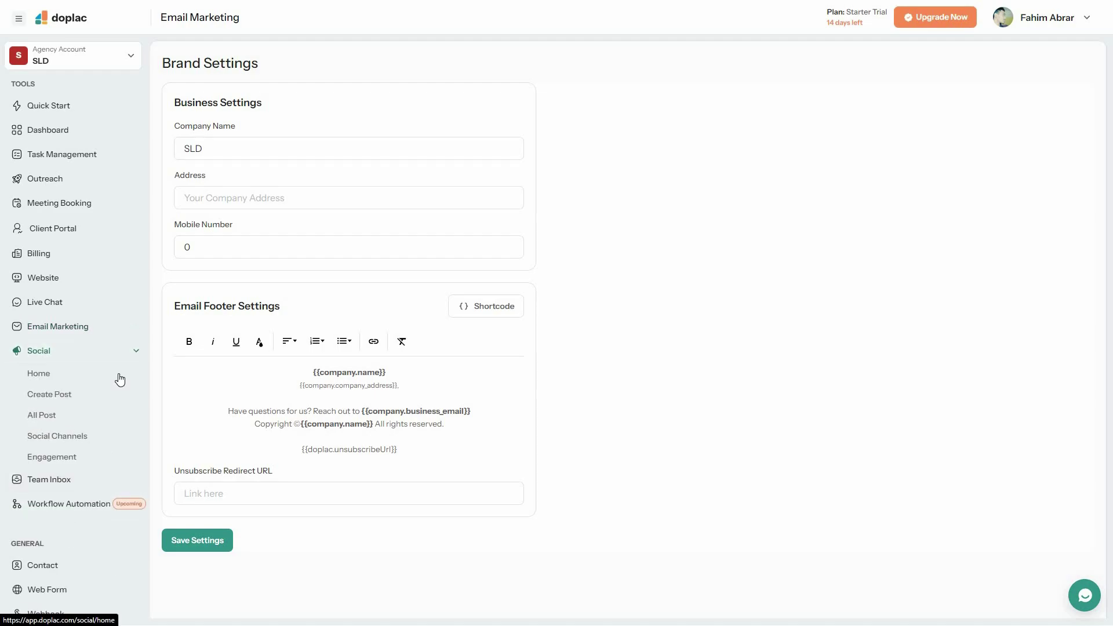
pyautogui.click(59, 382)
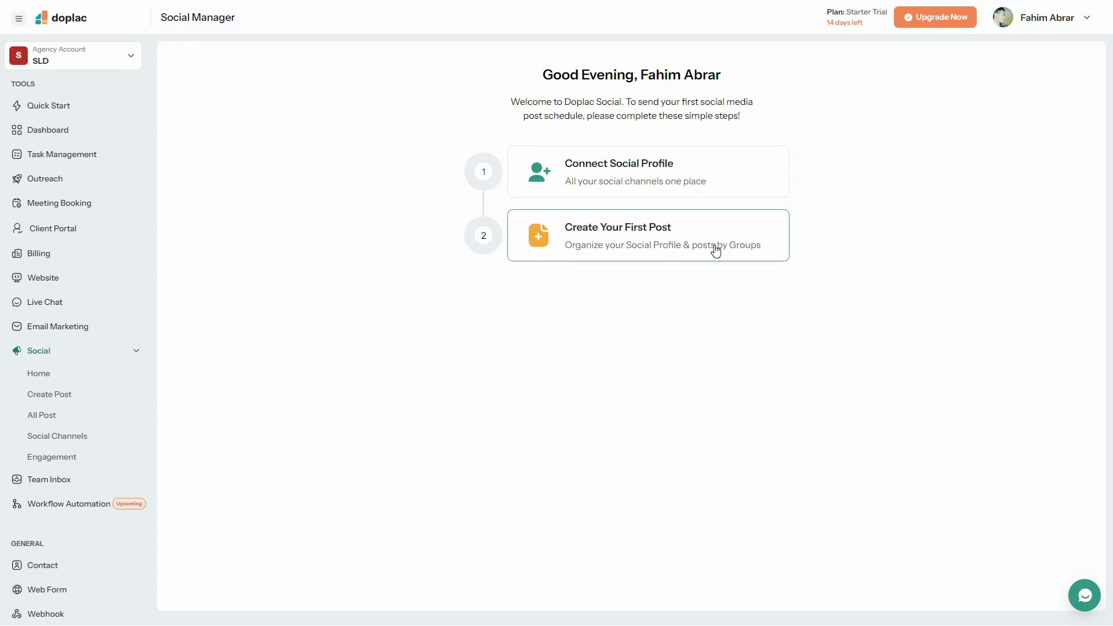
pyautogui.click(658, 169)
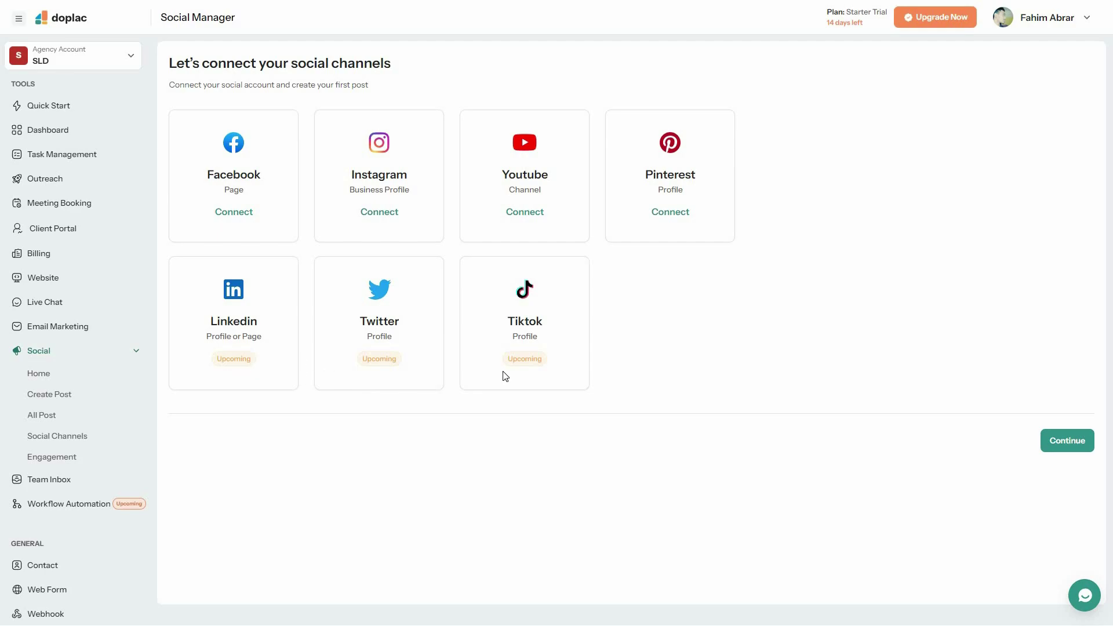
# - Examine the new social post form and switch its publish date option to Custom date
pyautogui.click(62, 395)
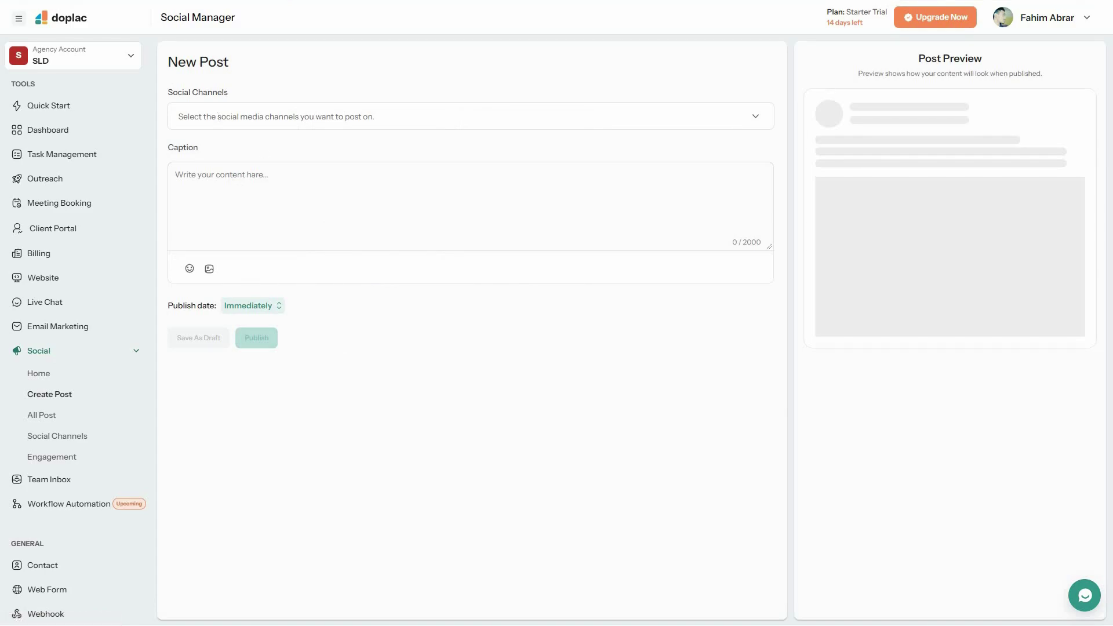
pyautogui.click(210, 272)
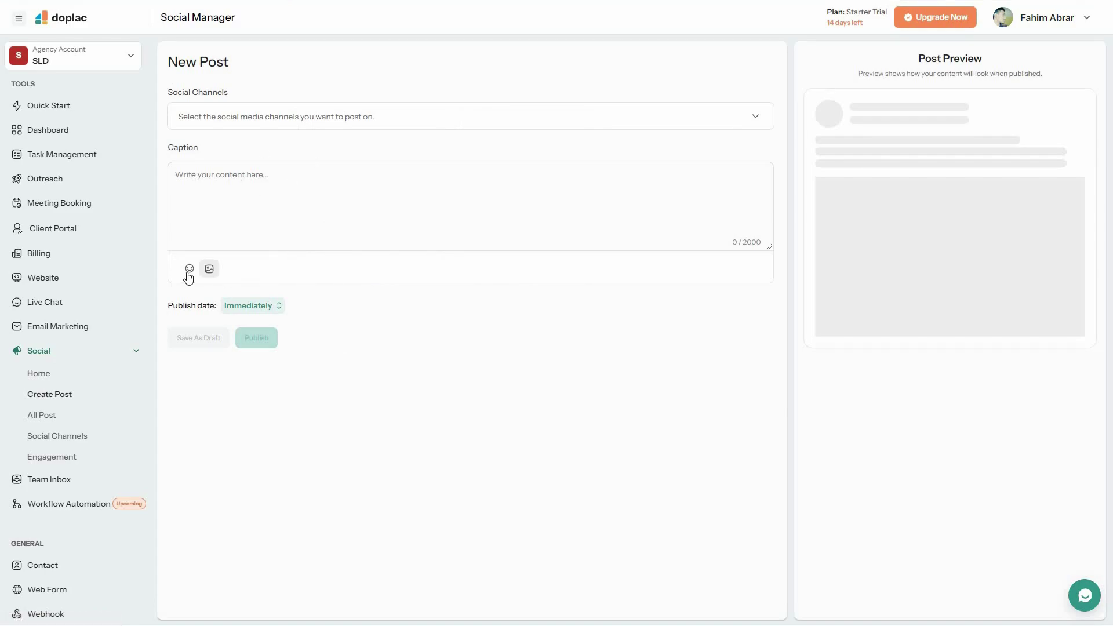
pyautogui.click(250, 307)
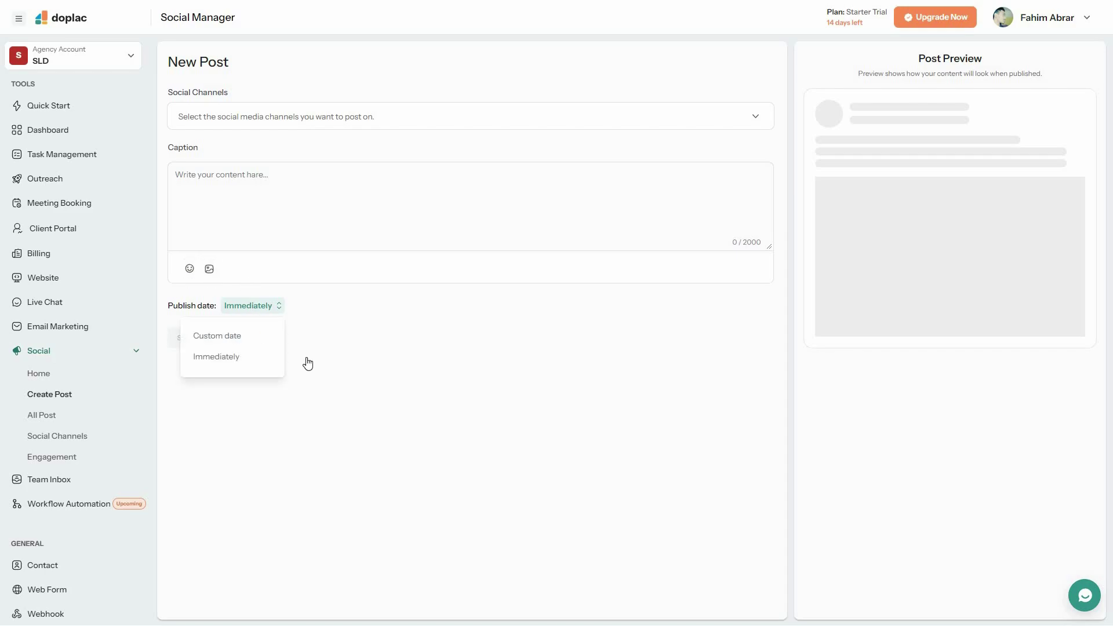
pyautogui.press('Return')
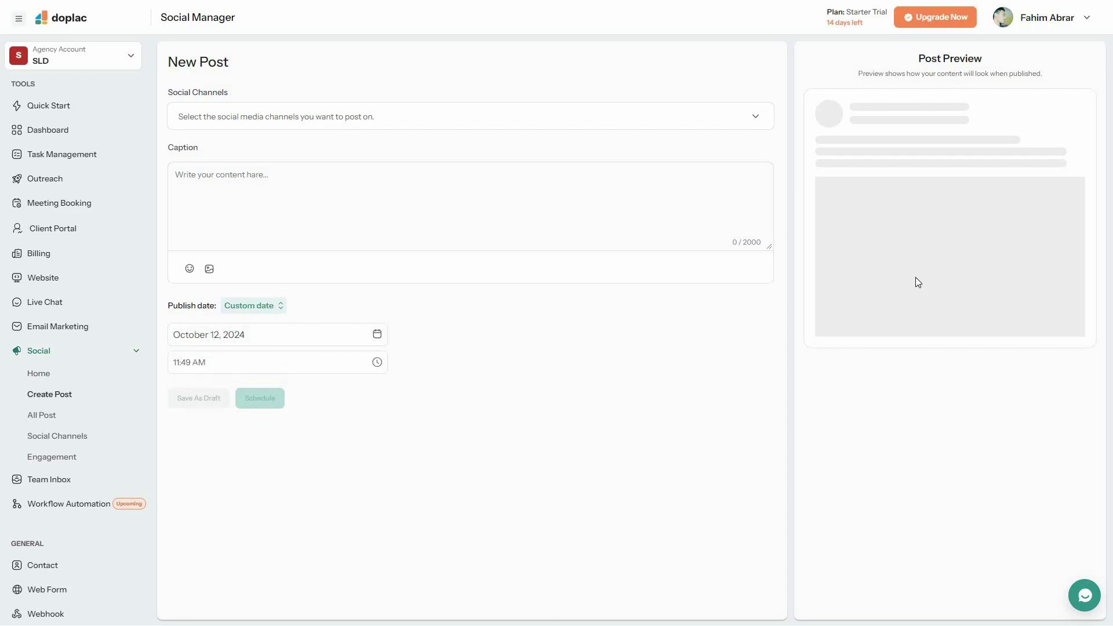
# - Review the scheduled posts, connected social channels and post engagement pages
pyautogui.click(38, 418)
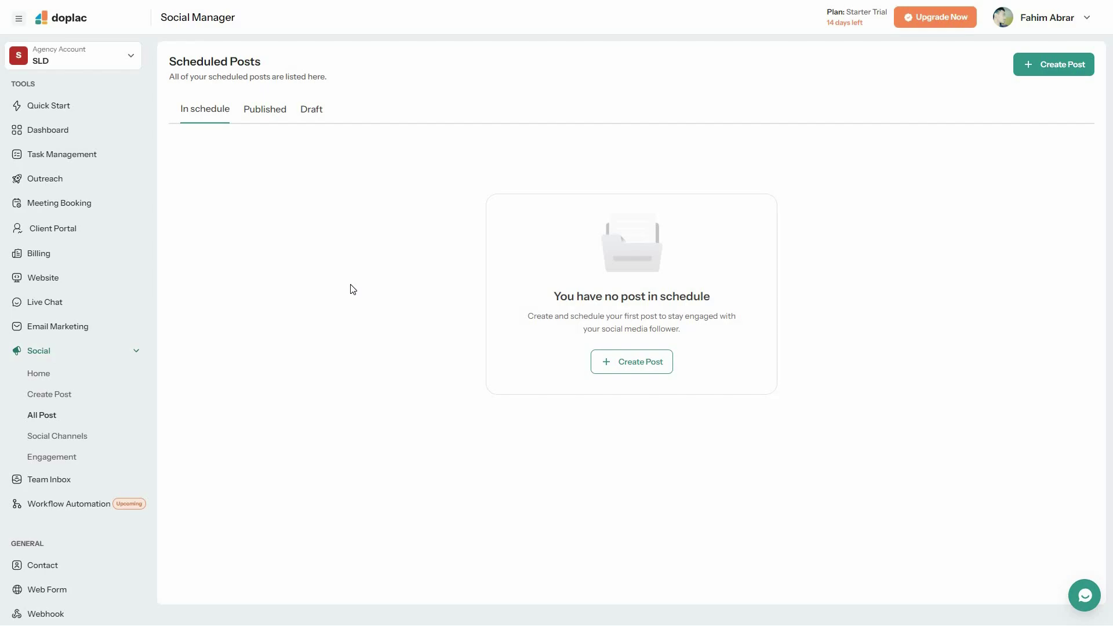
pyautogui.click(58, 439)
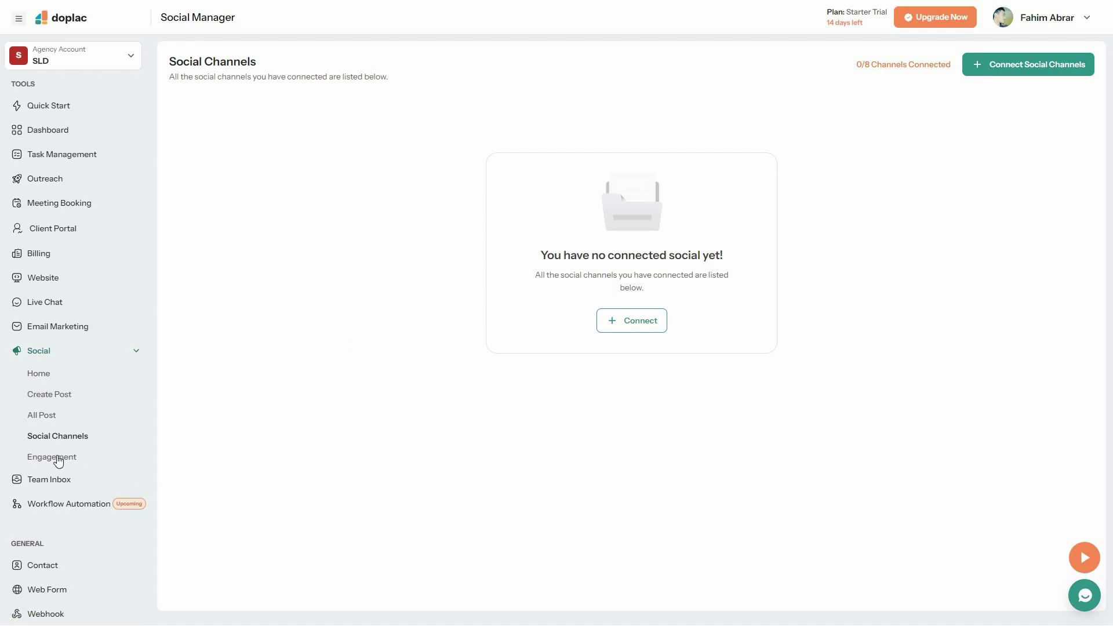
pyautogui.click(93, 462)
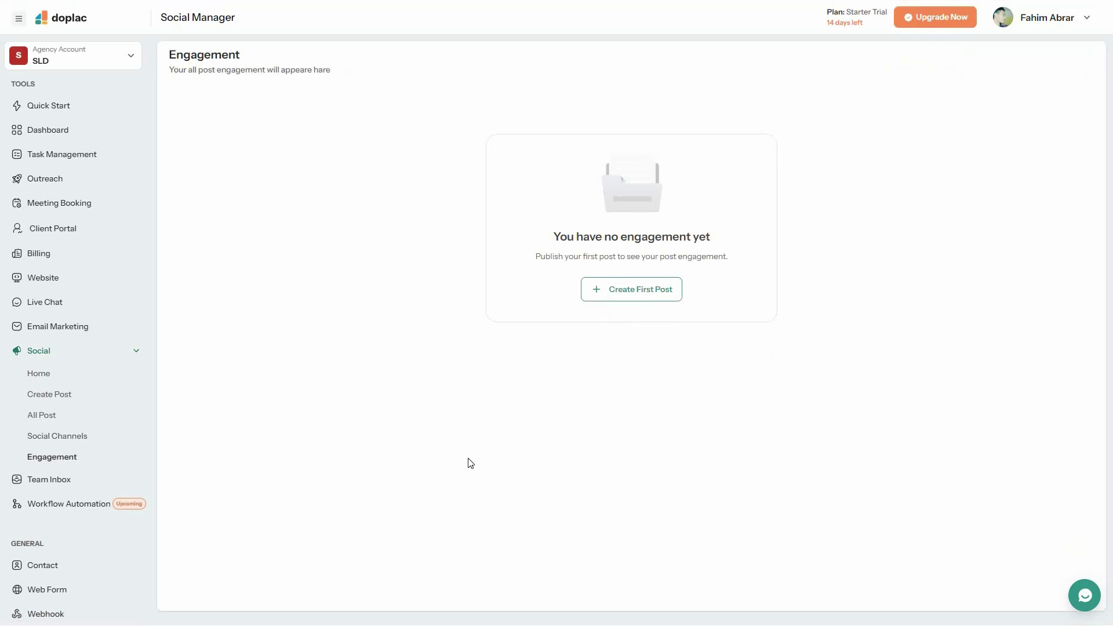
# - Review the Team Inbox mailbox and its inbox provider setup
pyautogui.click(50, 481)
pyautogui.click(32, 420)
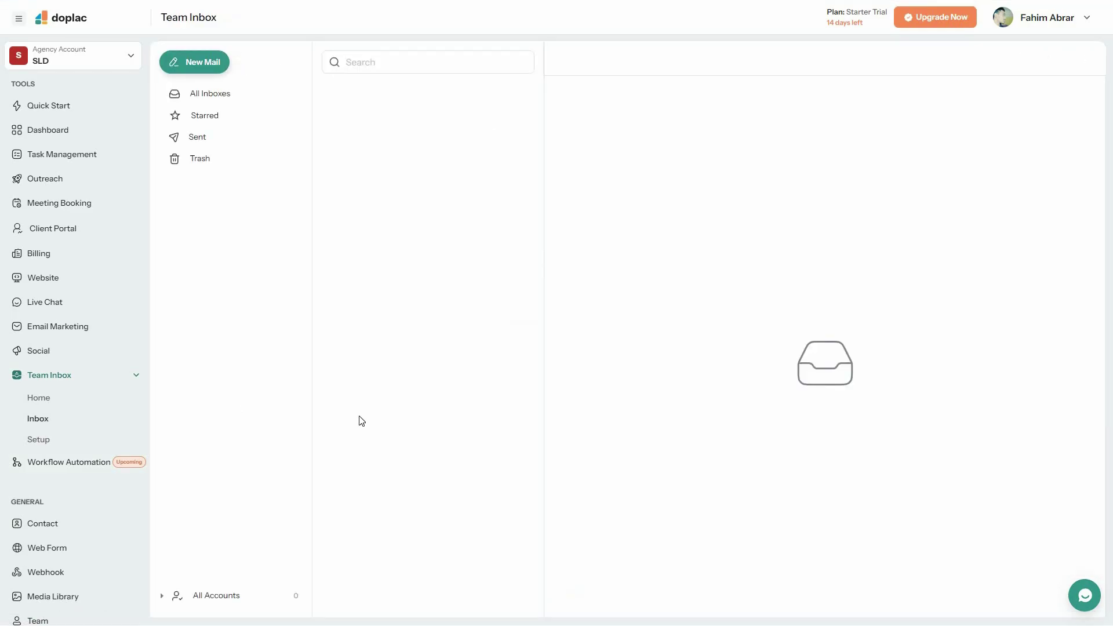
pyautogui.click(40, 444)
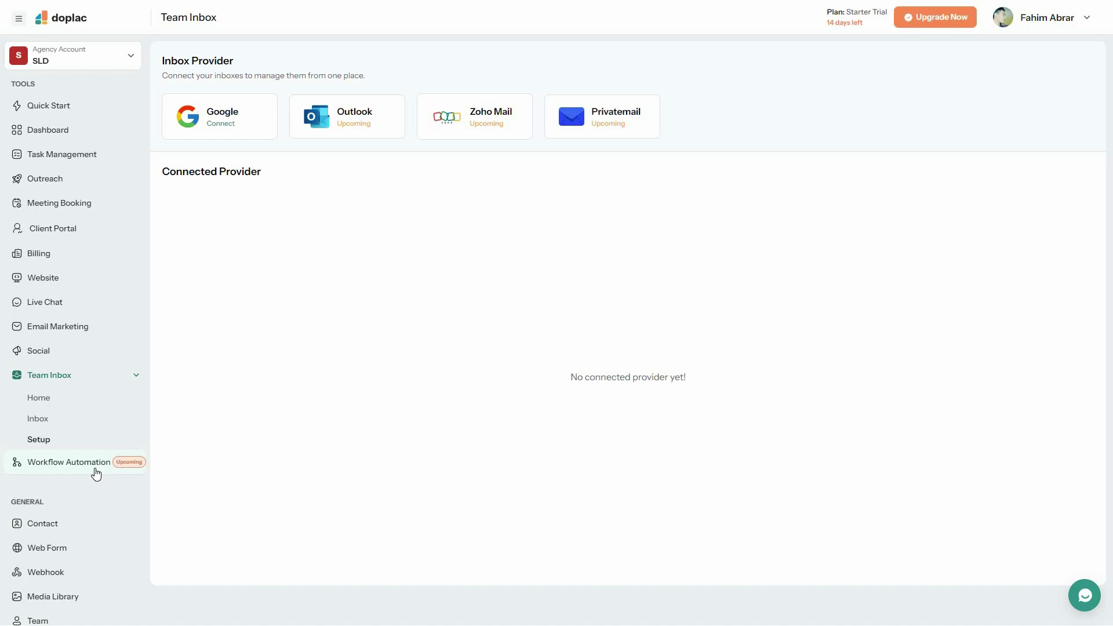
# - Review the contact lists and the blank Create New List form, and dismiss the form
pyautogui.scroll(-2, 67, 401)
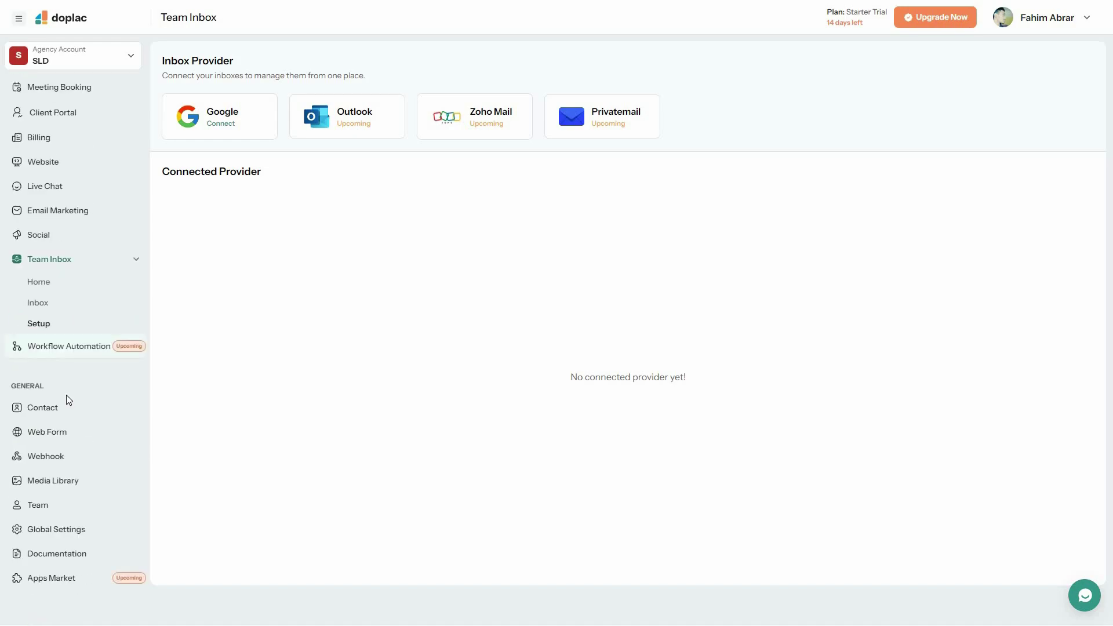
pyautogui.click(43, 411)
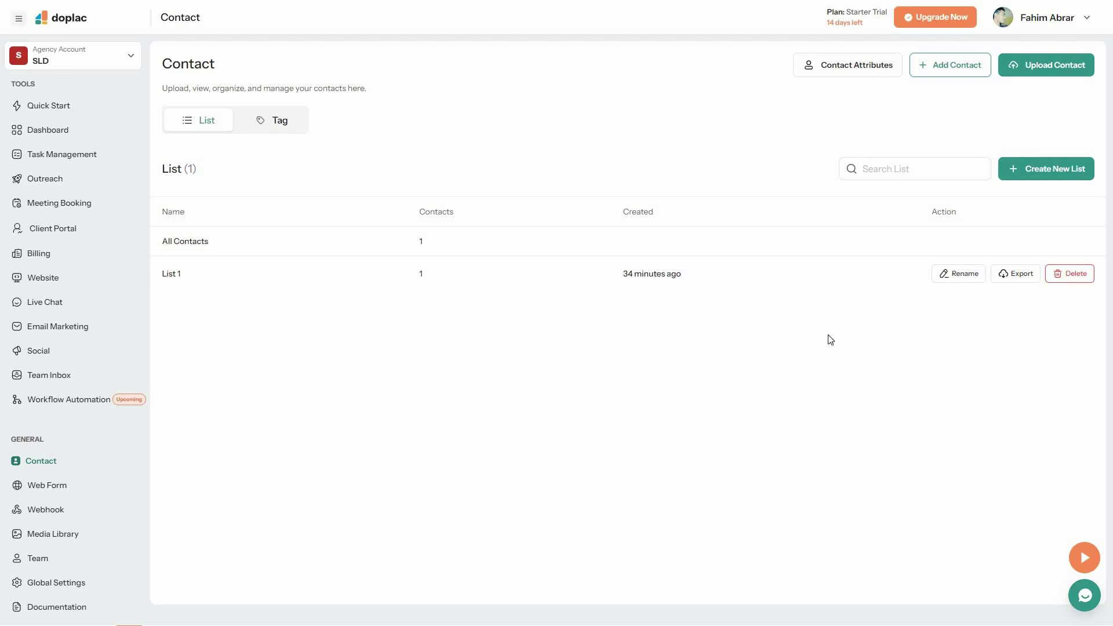
pyautogui.click(1056, 168)
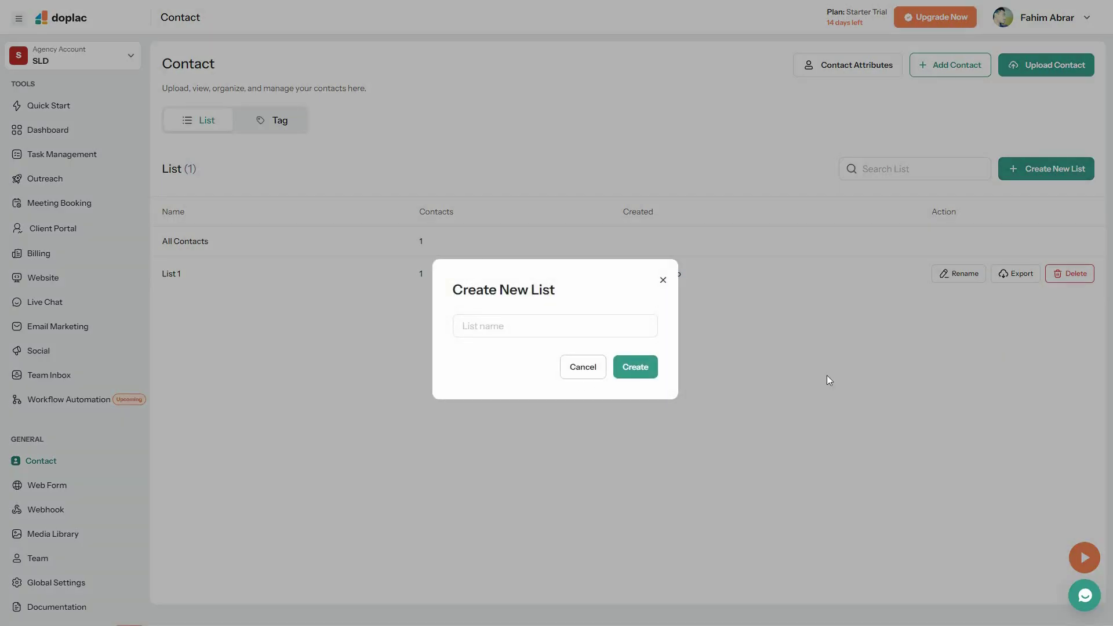
pyautogui.click(827, 375)
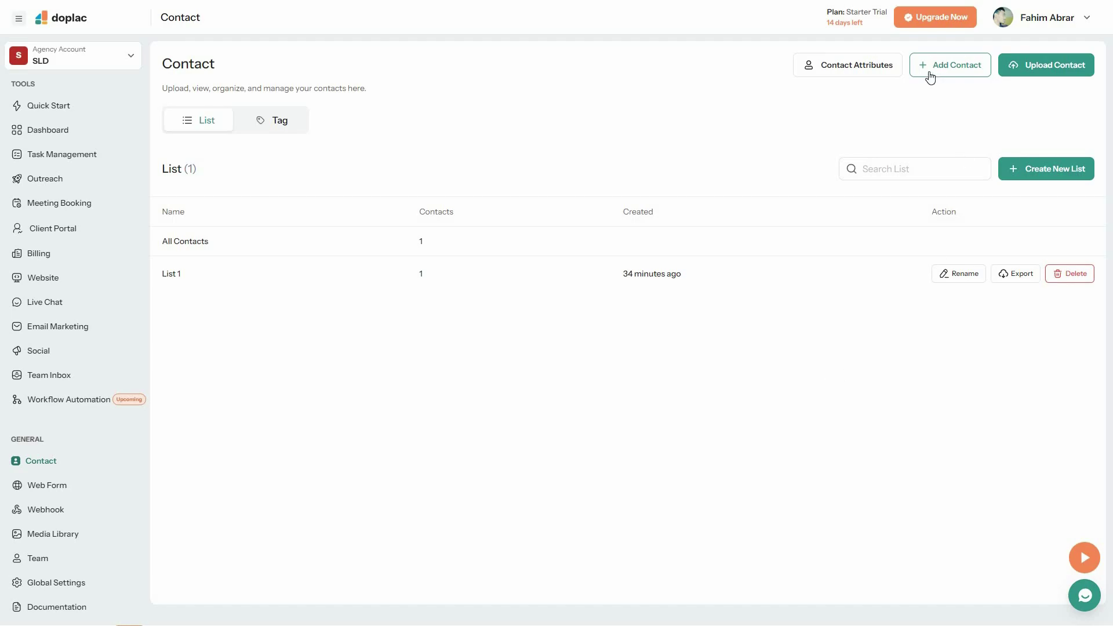
# - Review the blank Add a New Contact form, dismiss it, and view the contact file upload page
pyautogui.click(959, 65)
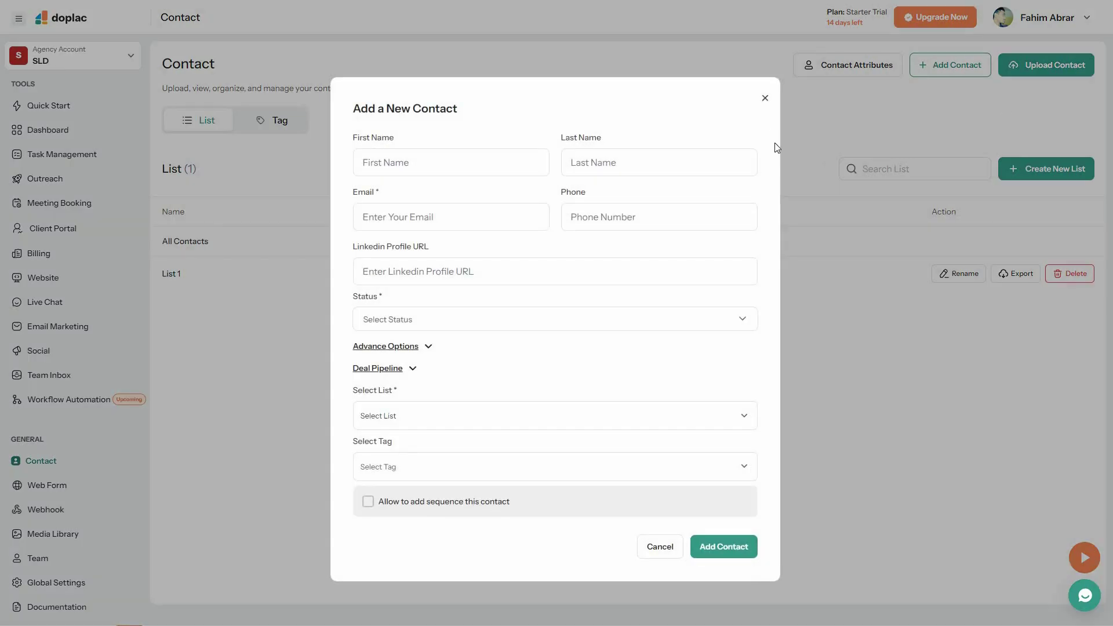
pyautogui.click(778, 149)
pyautogui.click(1061, 70)
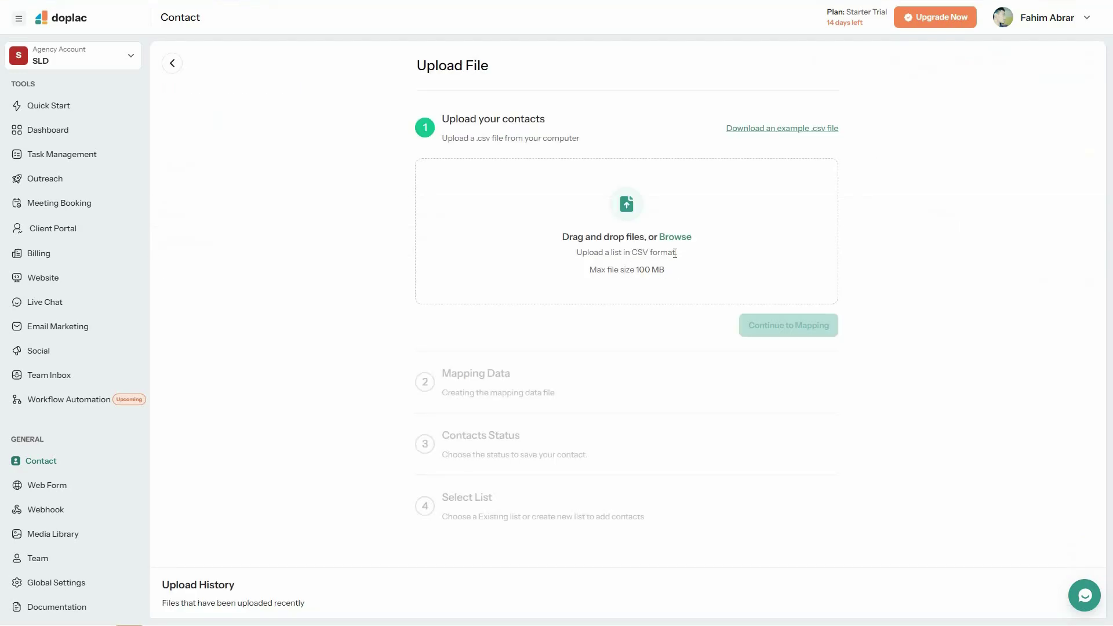
# - Create a new web form named "Form 2"
pyautogui.click(65, 489)
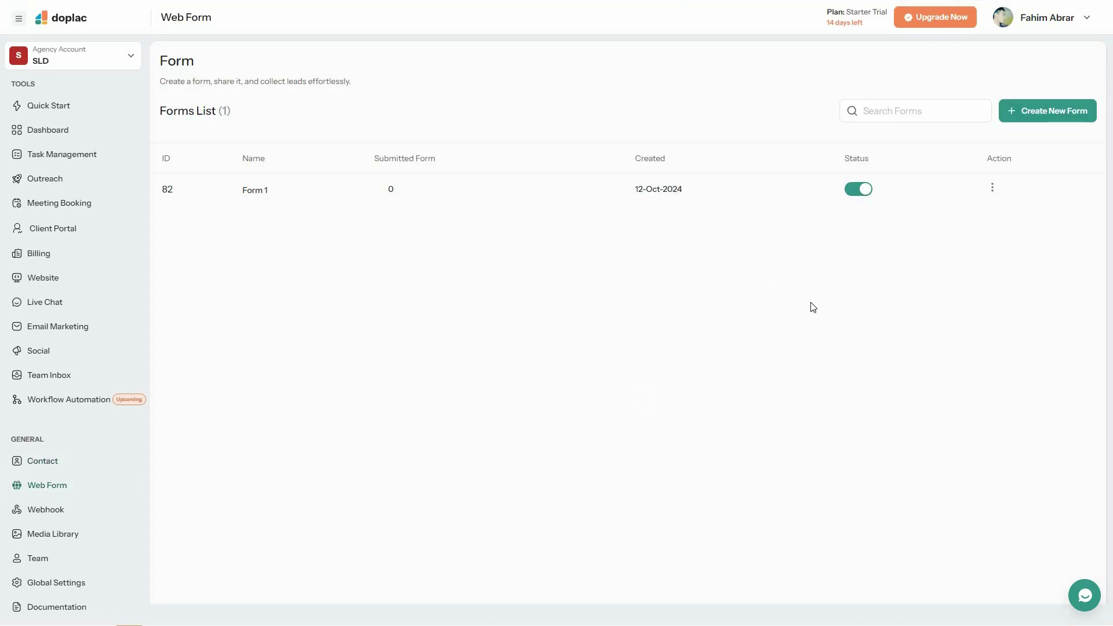
pyautogui.click(1064, 115)
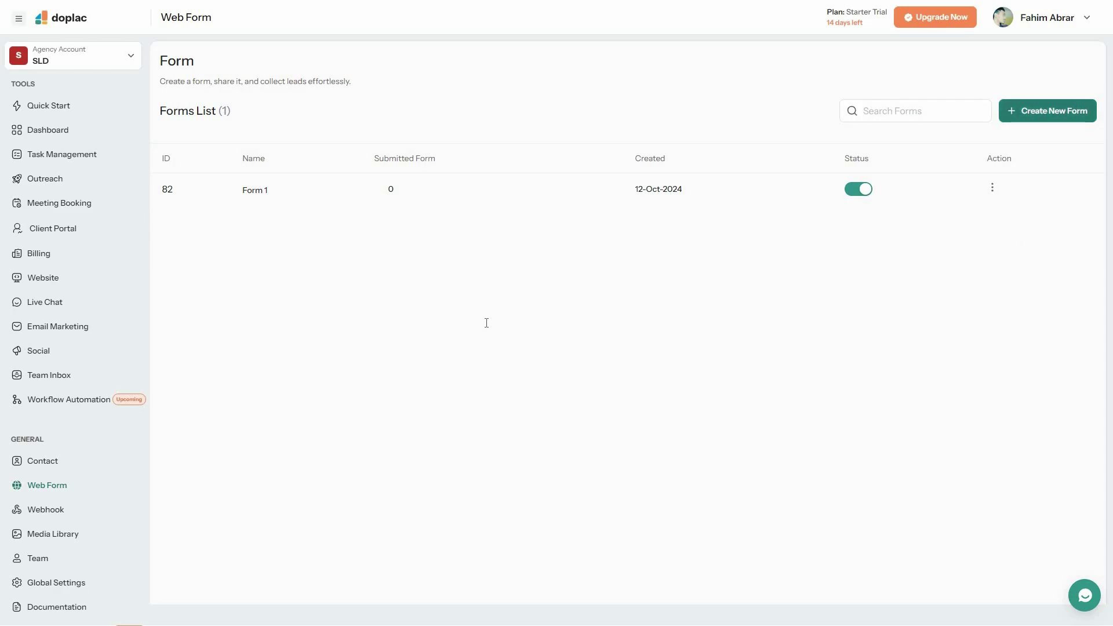
pyautogui.write('Form 2')
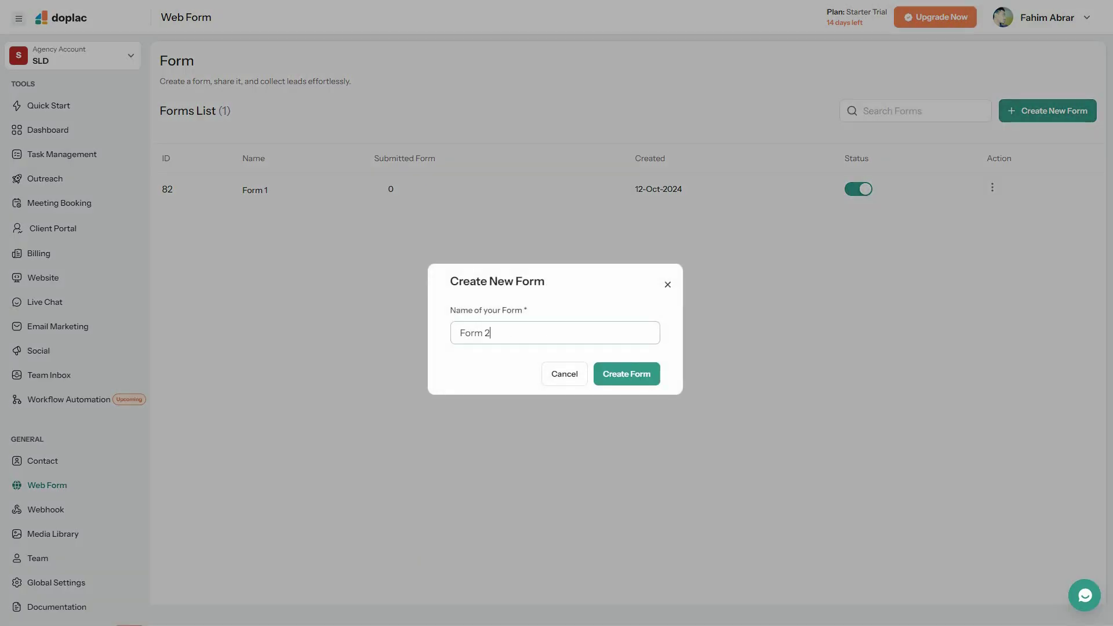
pyautogui.click(643, 380)
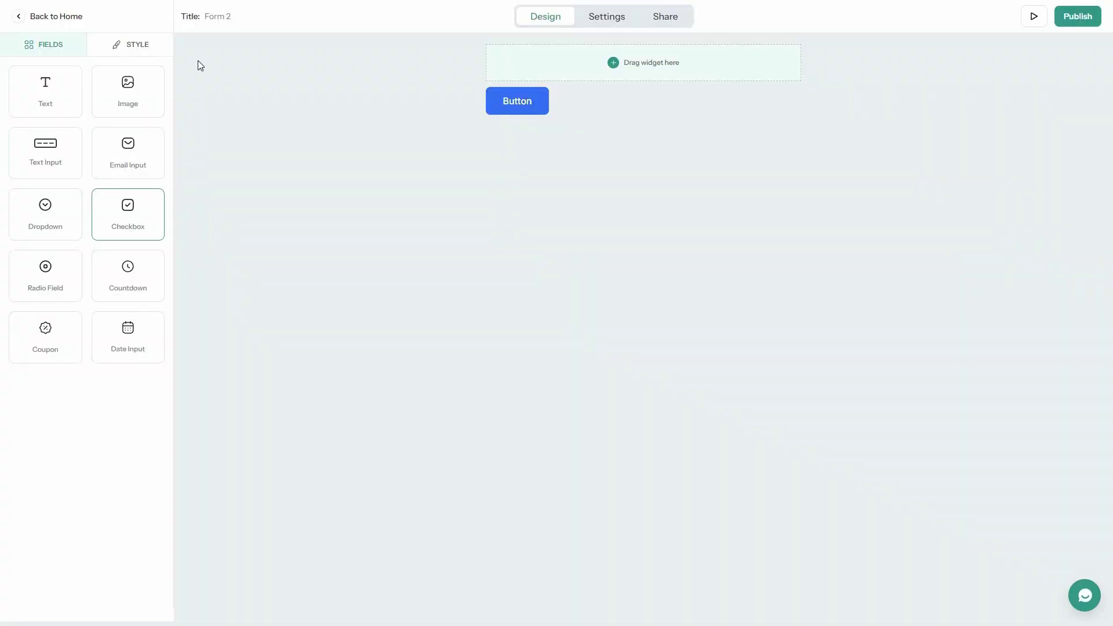
# - Review Form 2's style options, confirmation message settings and sharing options, and return to the forms list
pyautogui.click(183, 135)
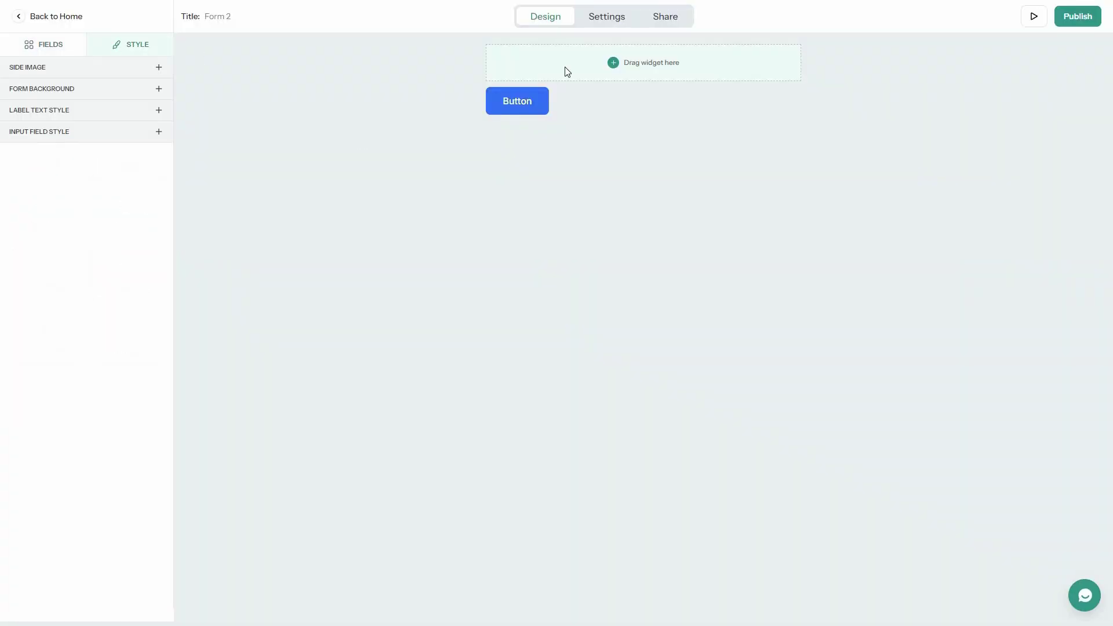
pyautogui.click(617, 22)
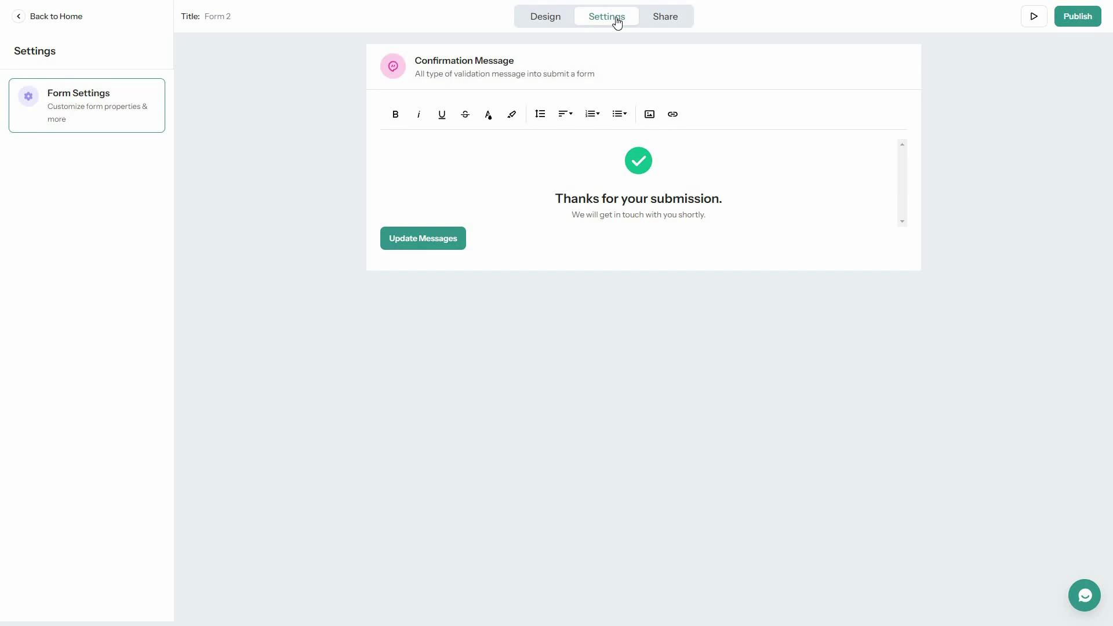
pyautogui.click(666, 22)
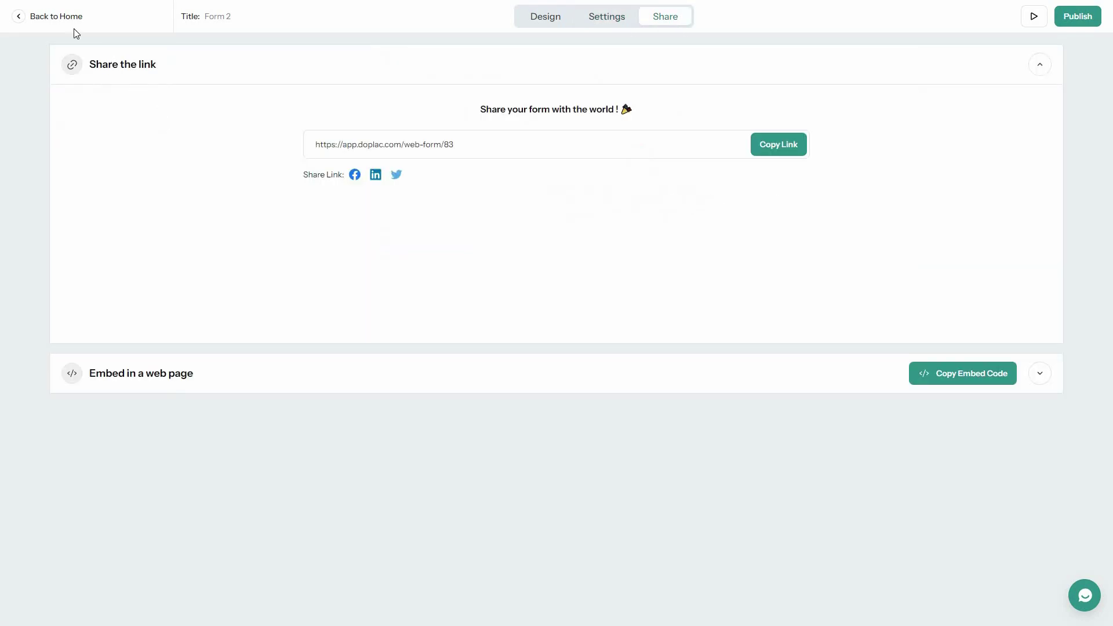
pyautogui.click(21, 21)
# - Review the Webhook page and its blank New Webhook form, and dismiss the form
pyautogui.click(87, 519)
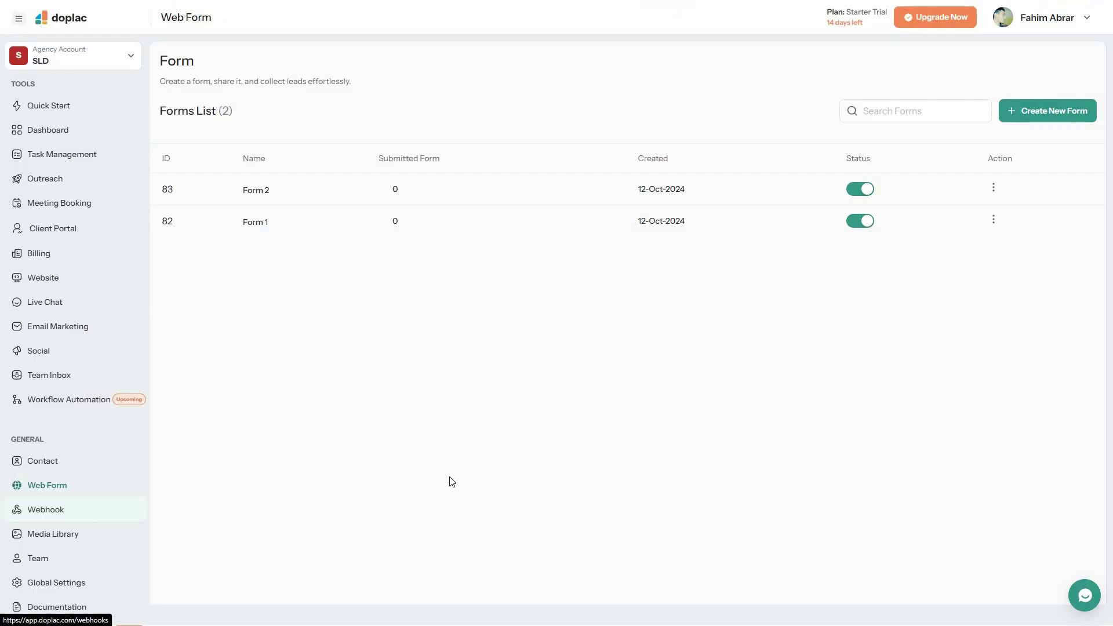
pyautogui.click(670, 328)
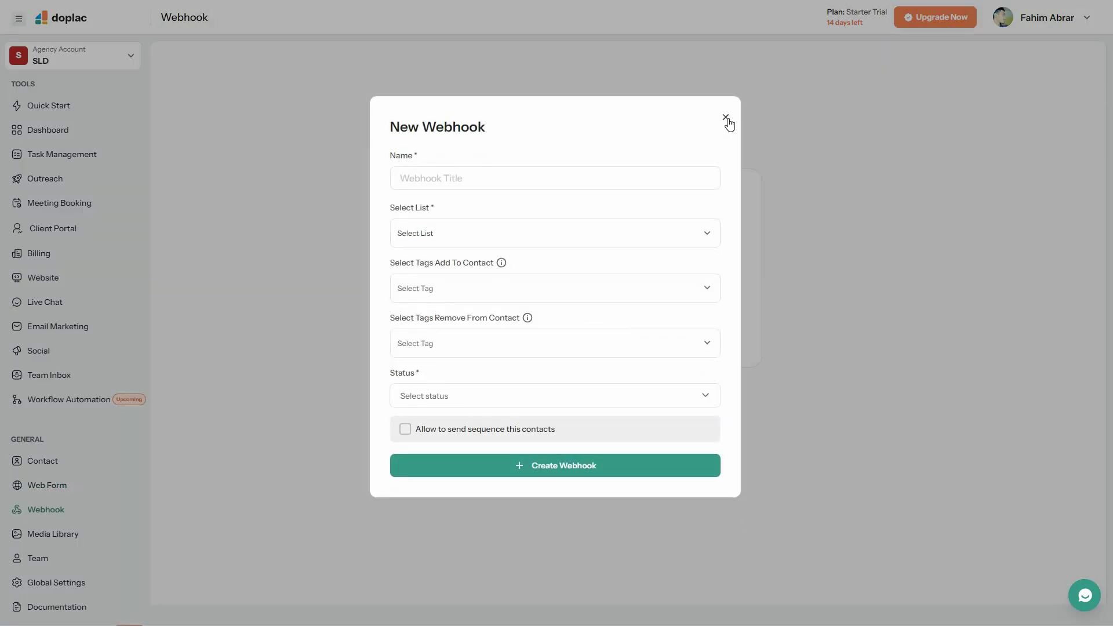
pyautogui.click(100, 536)
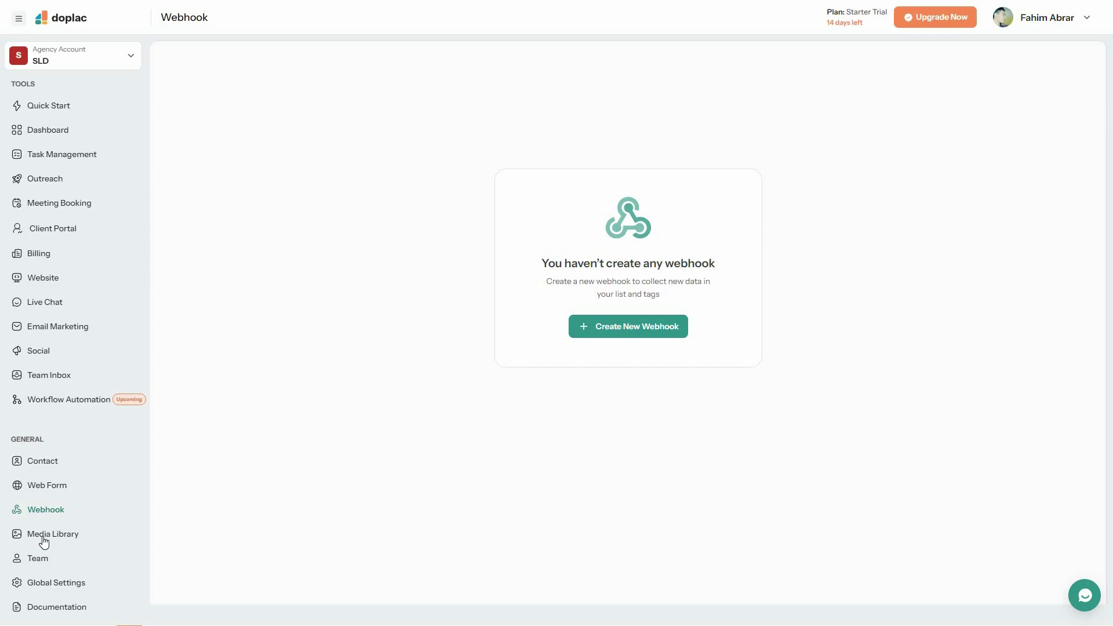
# - View the Media Library and the team access page, and examine the role permissions for adding a new member
pyautogui.click(73, 544)
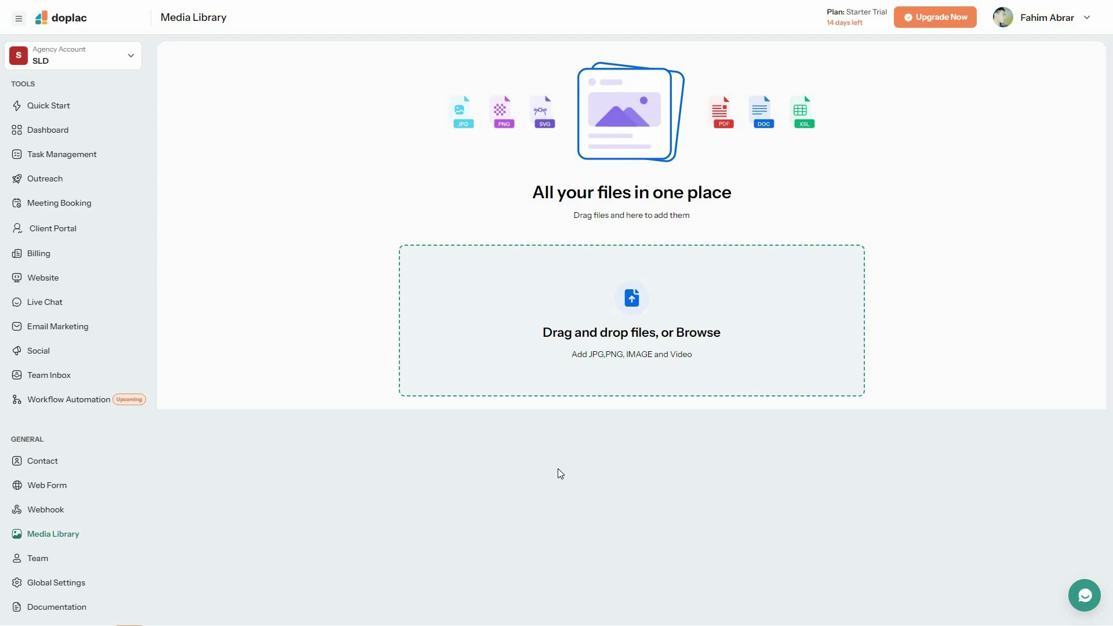
pyautogui.click(36, 558)
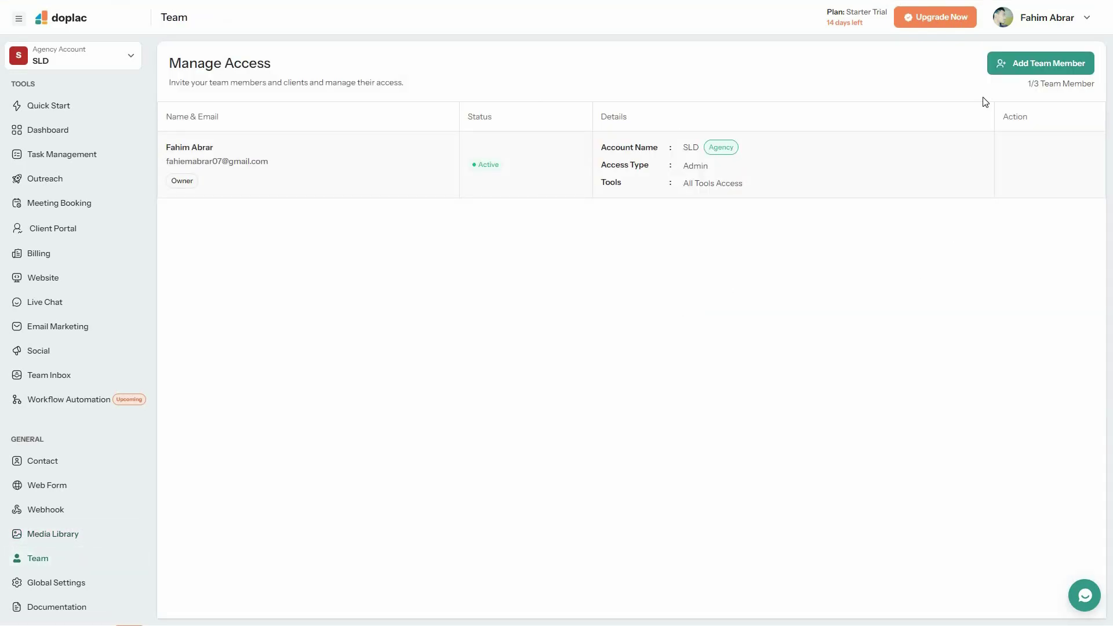
pyautogui.click(1053, 62)
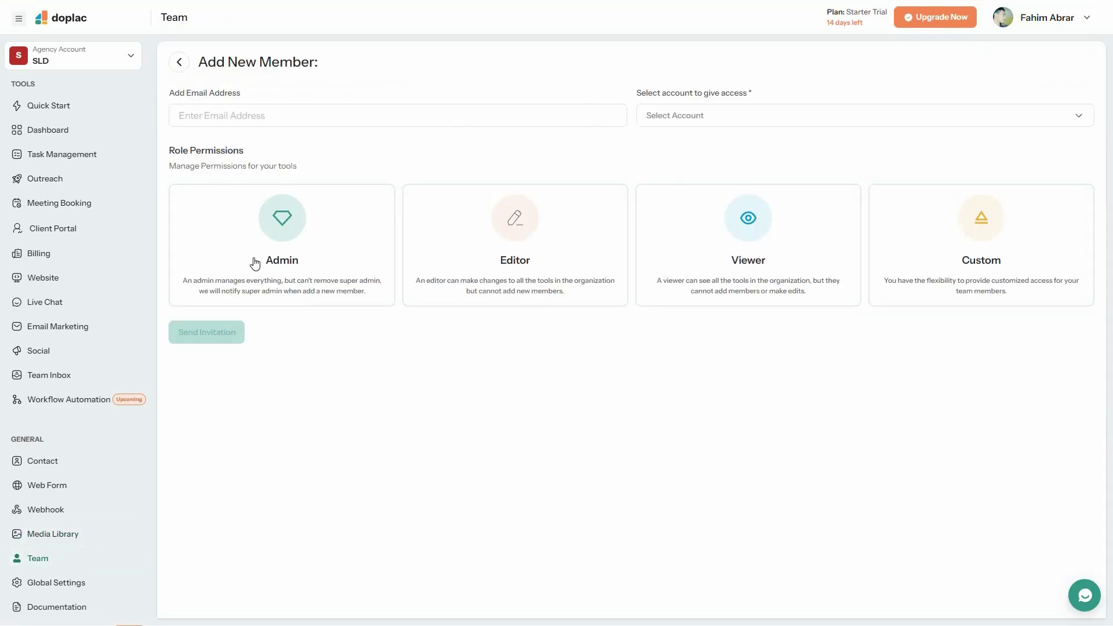
# - Switch to the Doplac deal page on AppSumo and review its terms, included features and license tiers
pyautogui.click(331, 204)
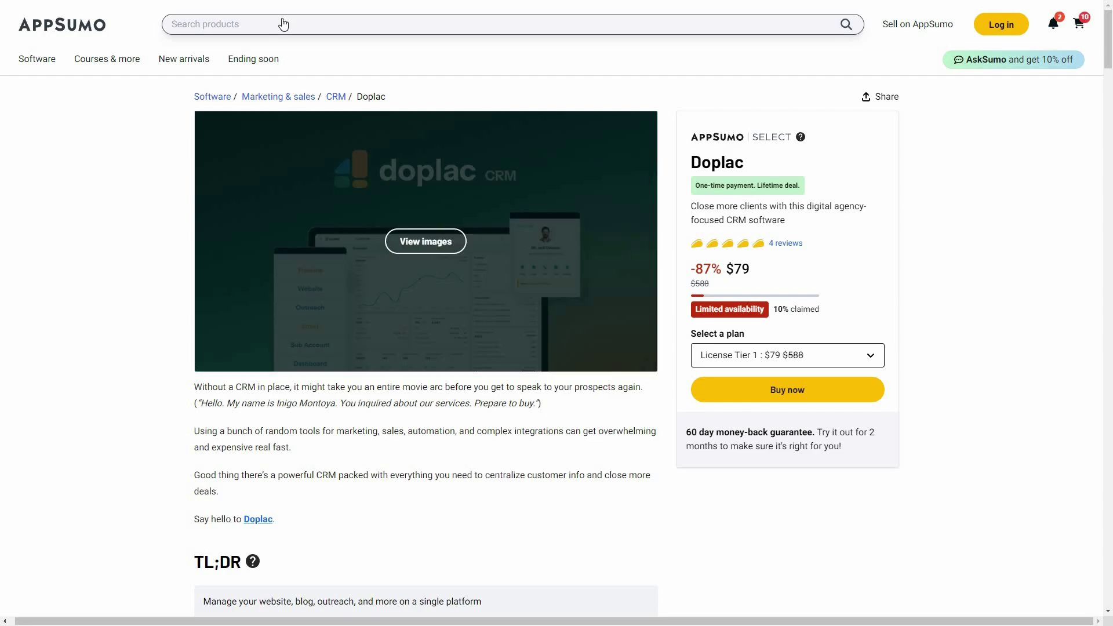
pyautogui.scroll(-3, 458, 244)
pyautogui.scroll(-10, 609, 505)
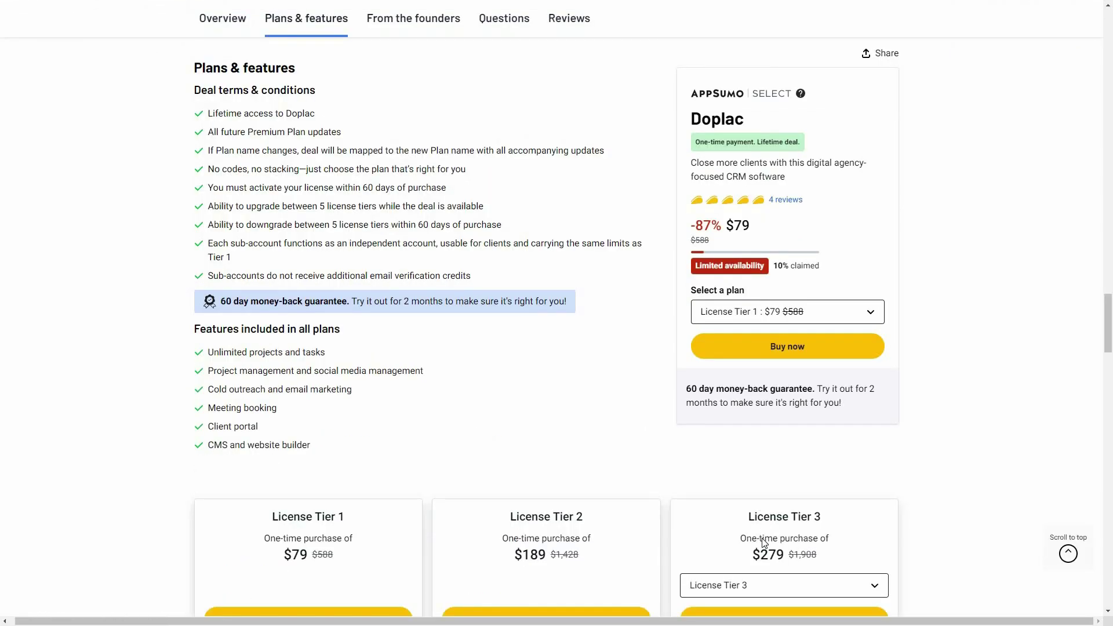
pyautogui.scroll(-5, 1004, 423)
pyautogui.scroll(-2, 1032, 398)
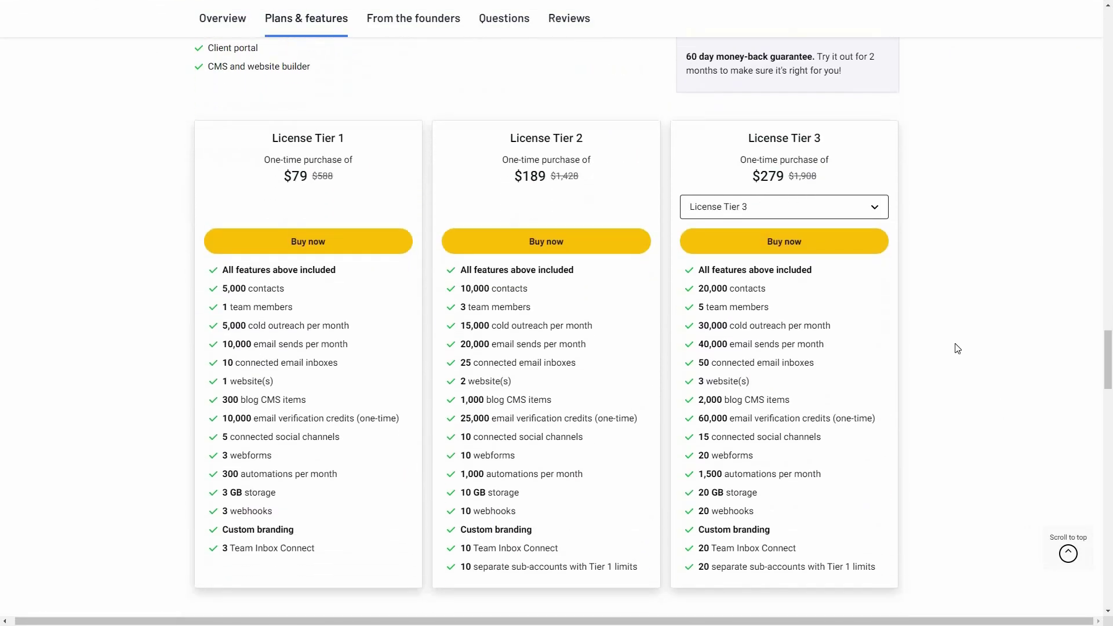
# - Compare the higher plans by switching the third pricing card to License Tier 4 and to License Tier 5
pyautogui.click(850, 185)
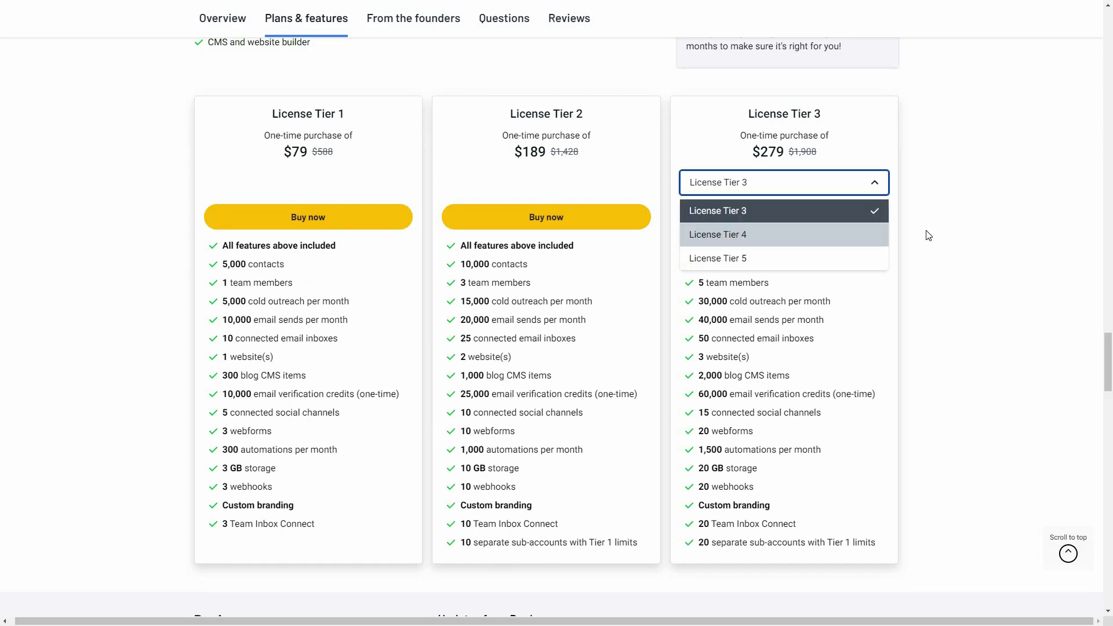
pyautogui.press('Return')
pyautogui.press('Up')
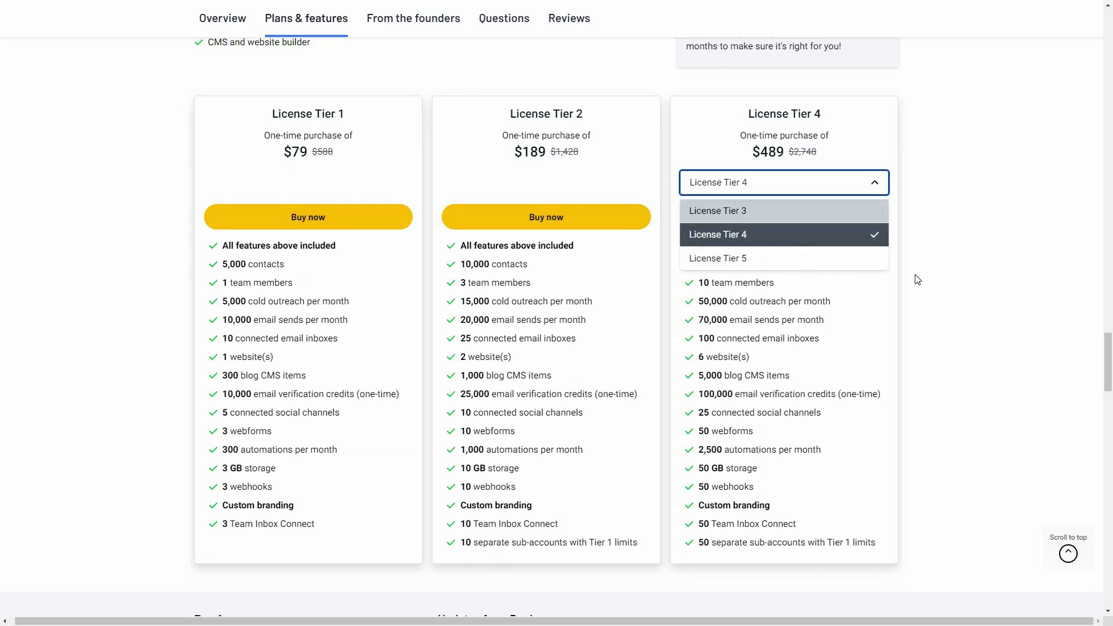
pyautogui.press('Down')
pyautogui.press('Down')
pyautogui.press('Return')
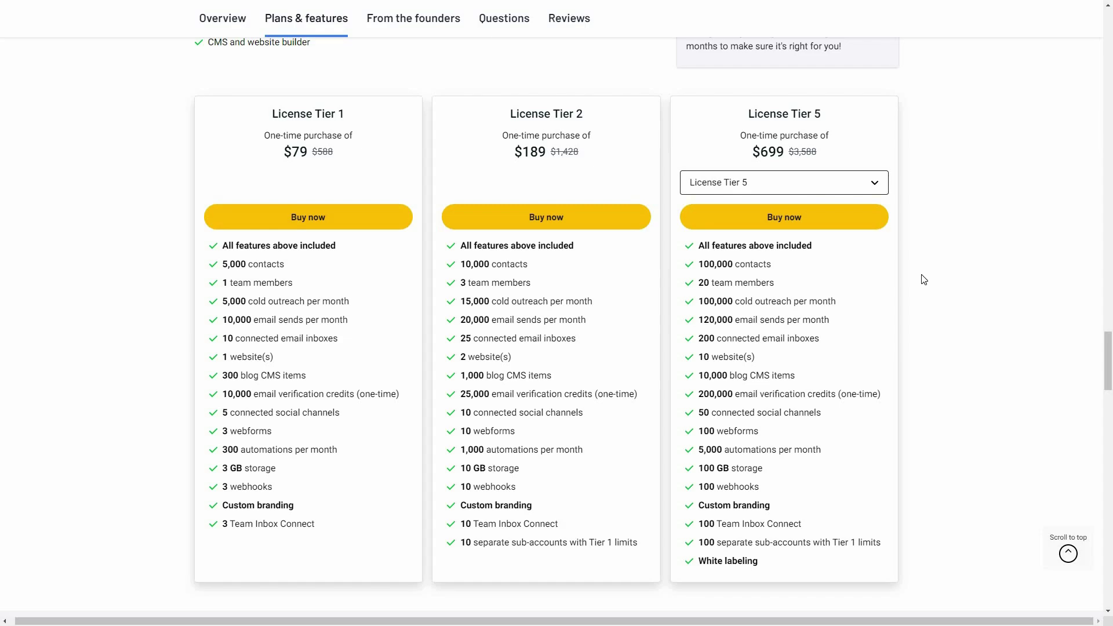